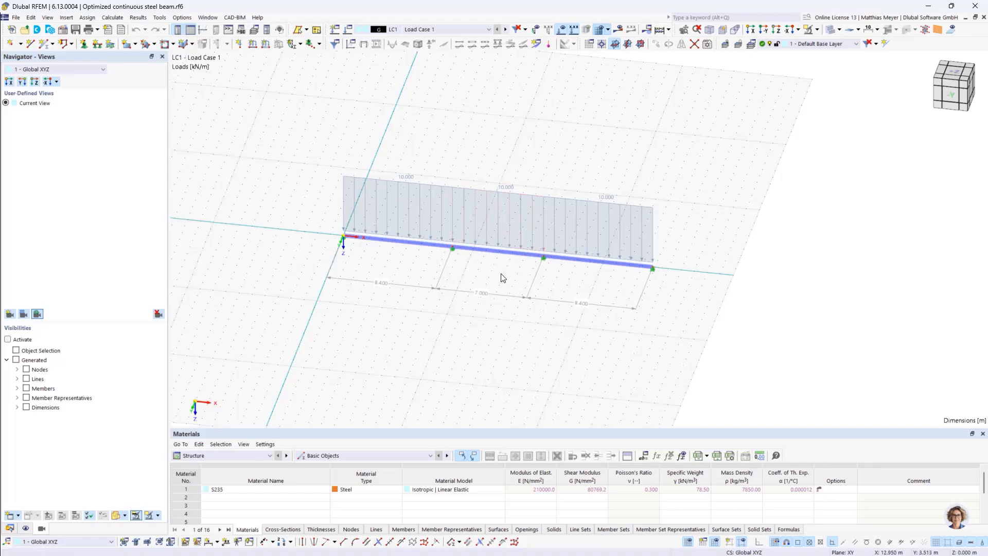
Examine the optimized continuous beam from several angles and inspect its Load Case 1 settings
middle_click_drag(502, 274, 519, 261, "ctrl")
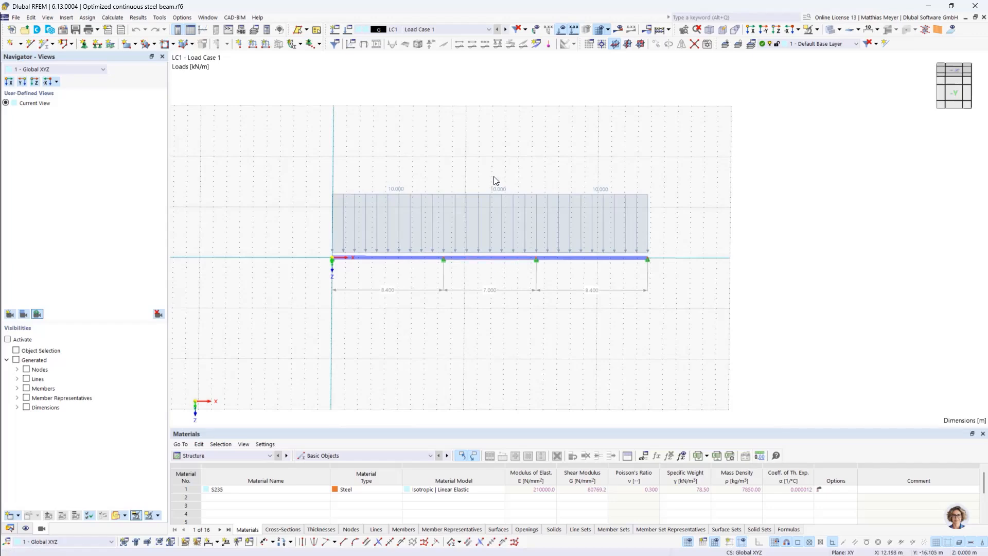
middle_click_drag(697, 240, 649, 260, "ctrl")
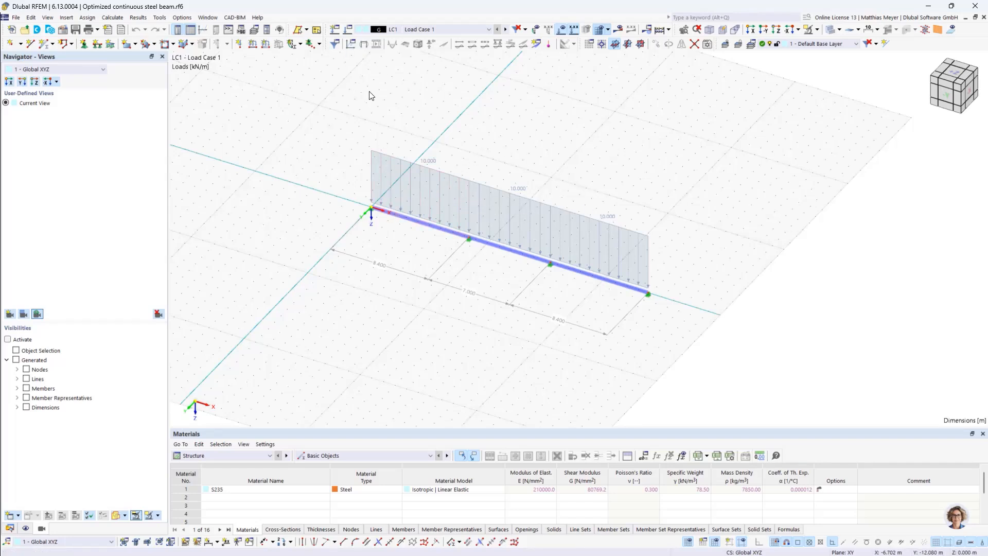
left_click(348, 30)
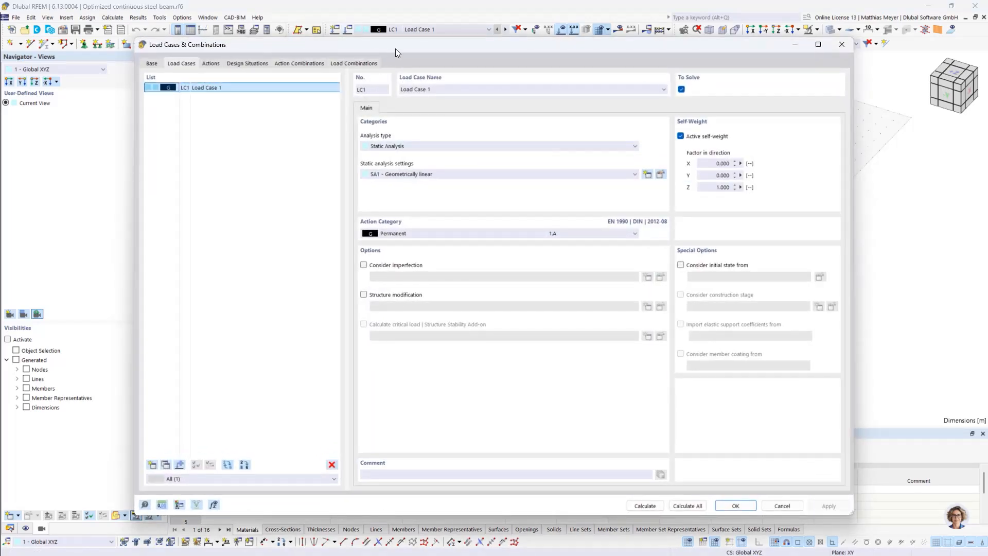
left_click_drag(395, 48, 373, 49)
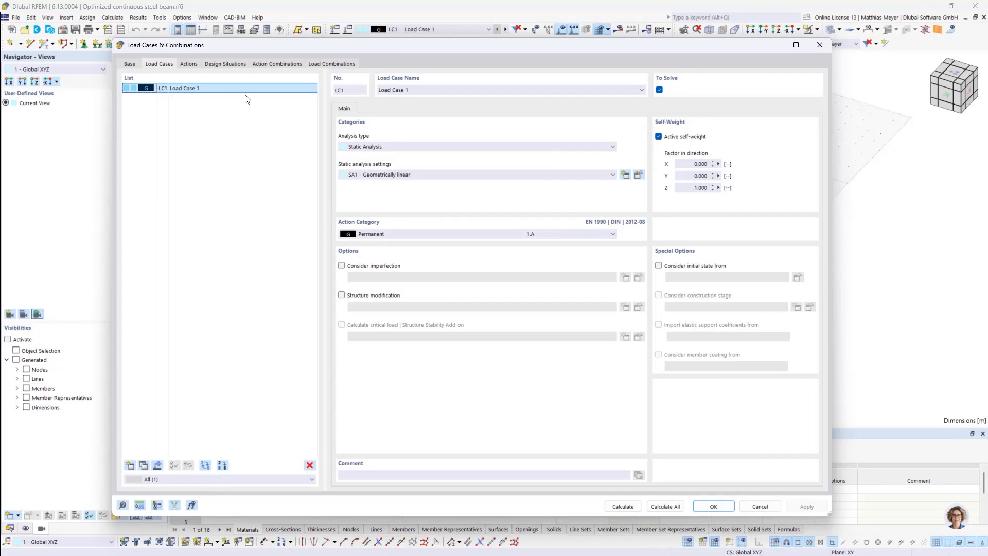
left_click(821, 45)
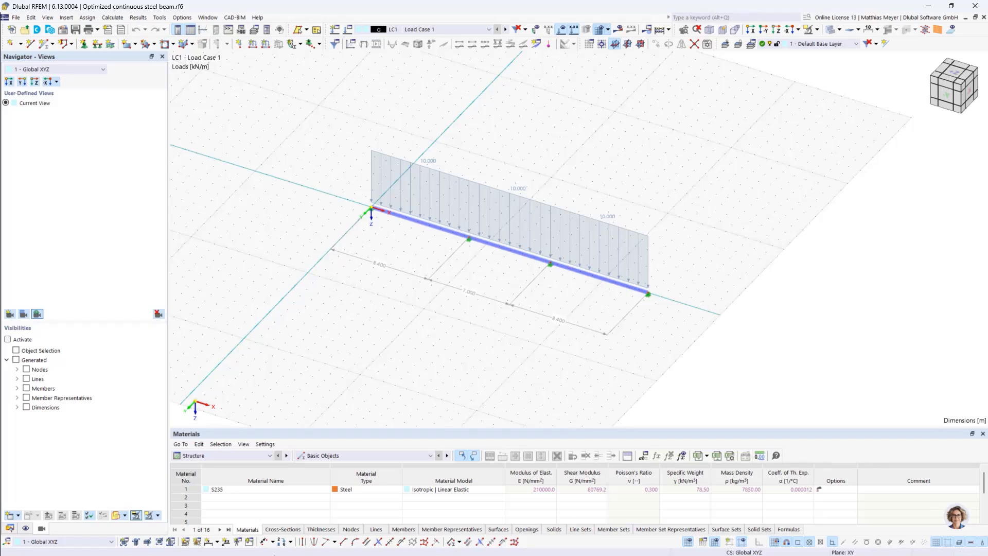
Inspect the material and cross-section assigned in the optimized continuous steel beam model's data tree
left_click(10, 528)
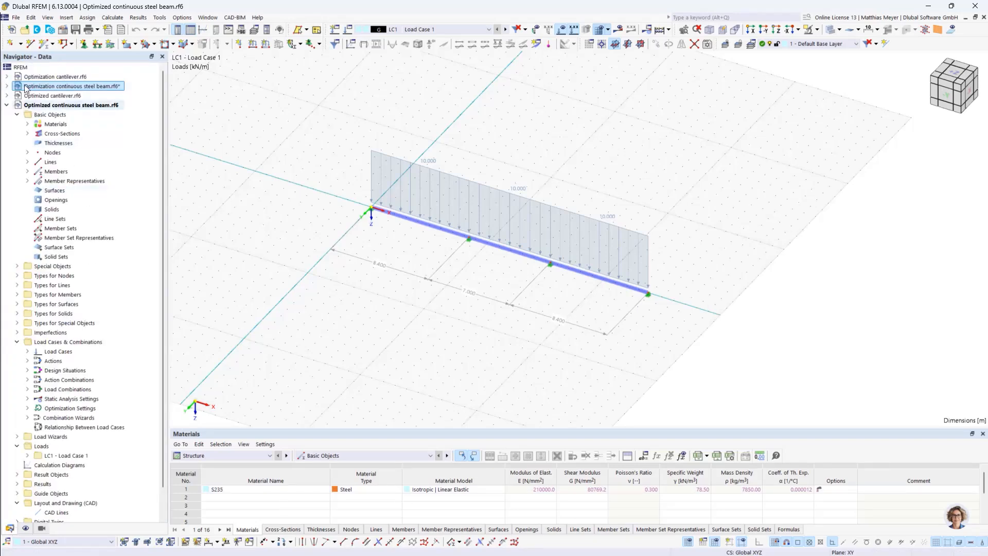
left_click(27, 124)
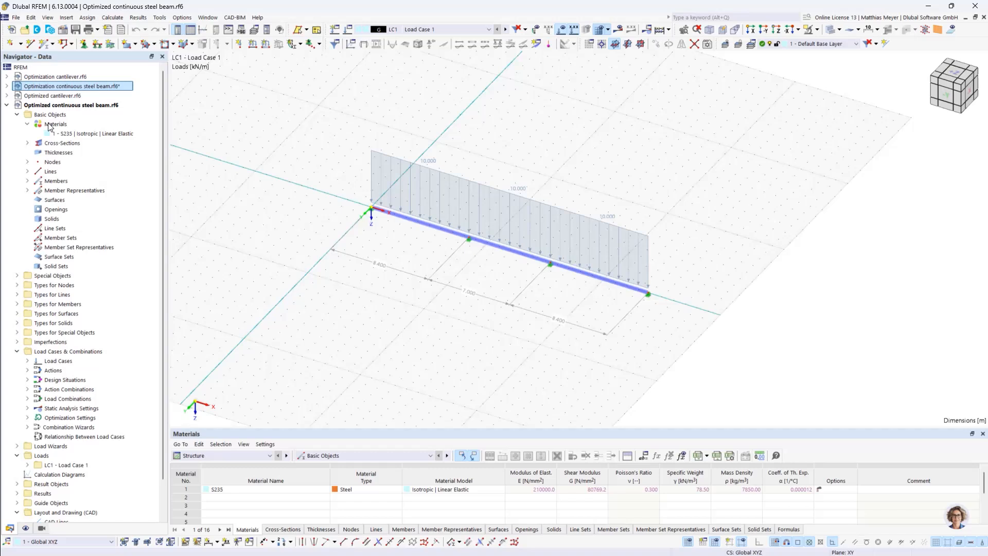
left_click(27, 143)
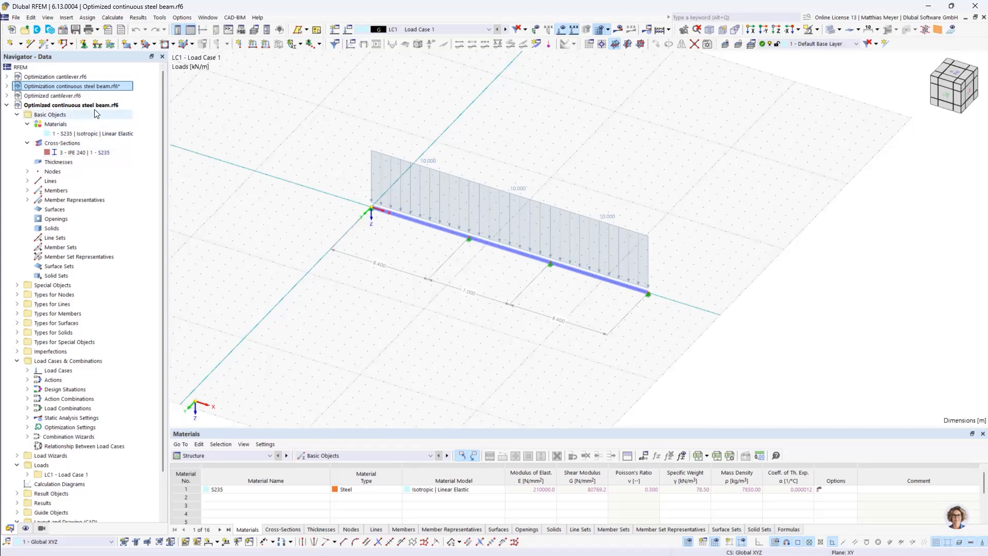
scroll(90, 114, "down", 2)
scroll(77, 128, "up", 2)
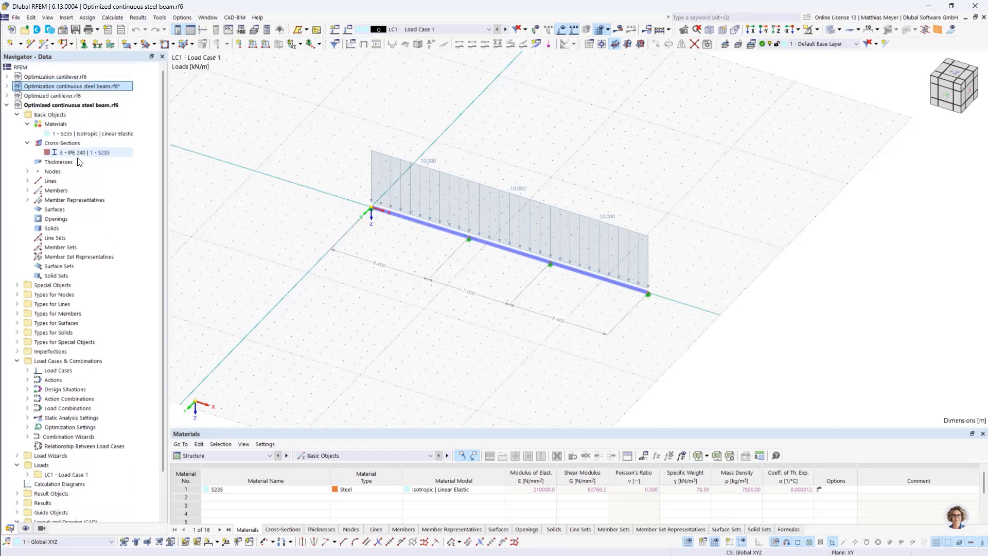
Activate the Optimization continuous steel beam model and enable its Steel Design and Optimization & Costs / CO2 Emission Estimation add-ons
double_click(54, 86)
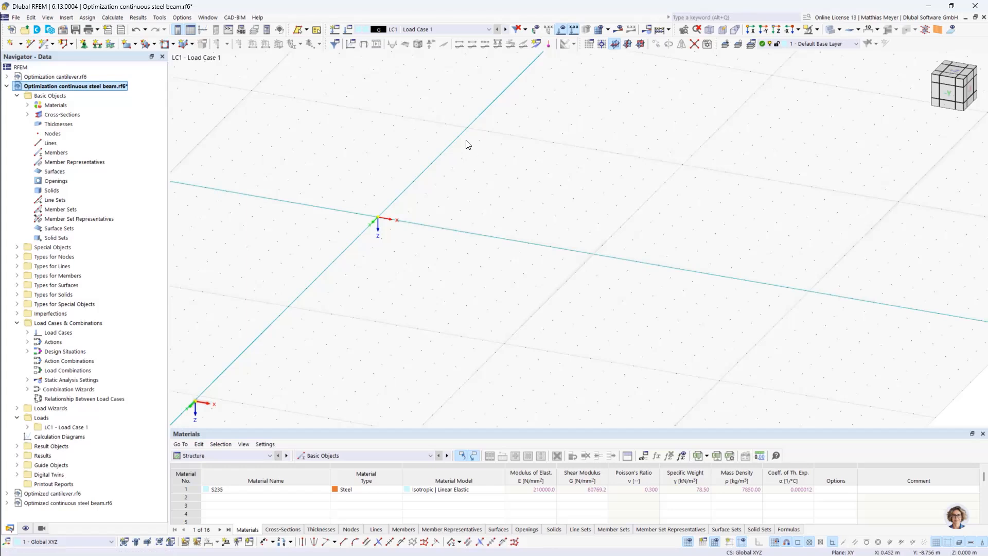
right_click(71, 86)
left_click(92, 91)
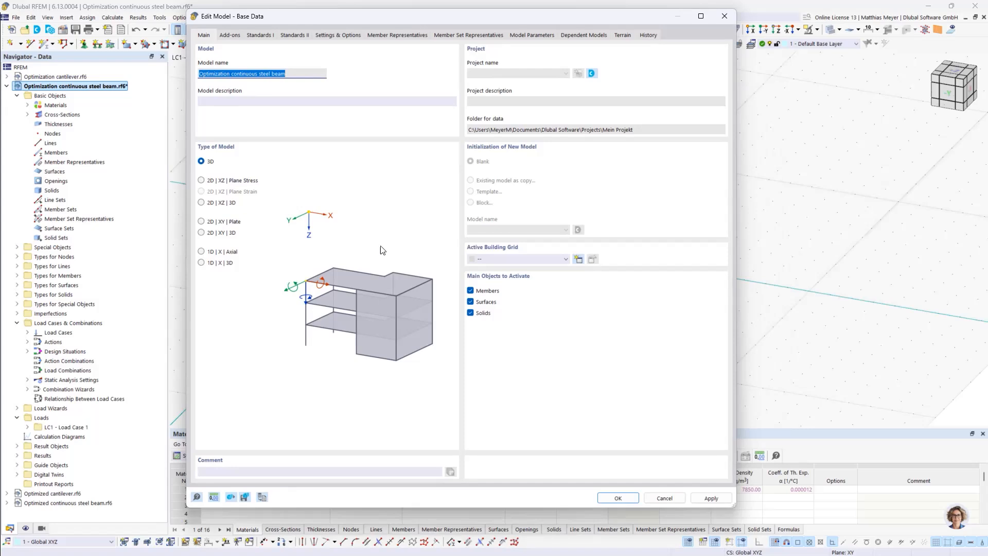
left_click(229, 35)
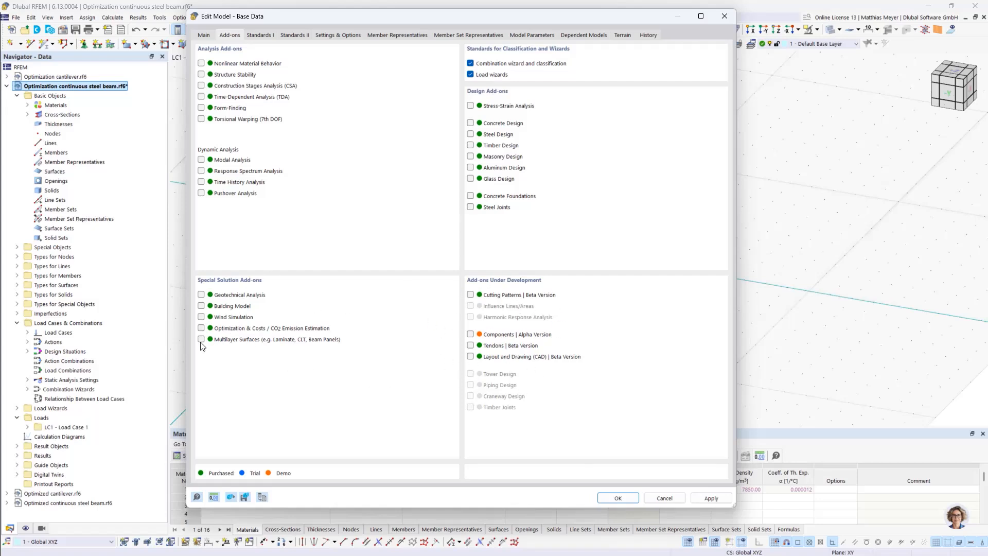
left_click(201, 329)
Set the EN 1993 steel design national annex to CEN | 2015-06 and apply the base data
left_click(265, 38)
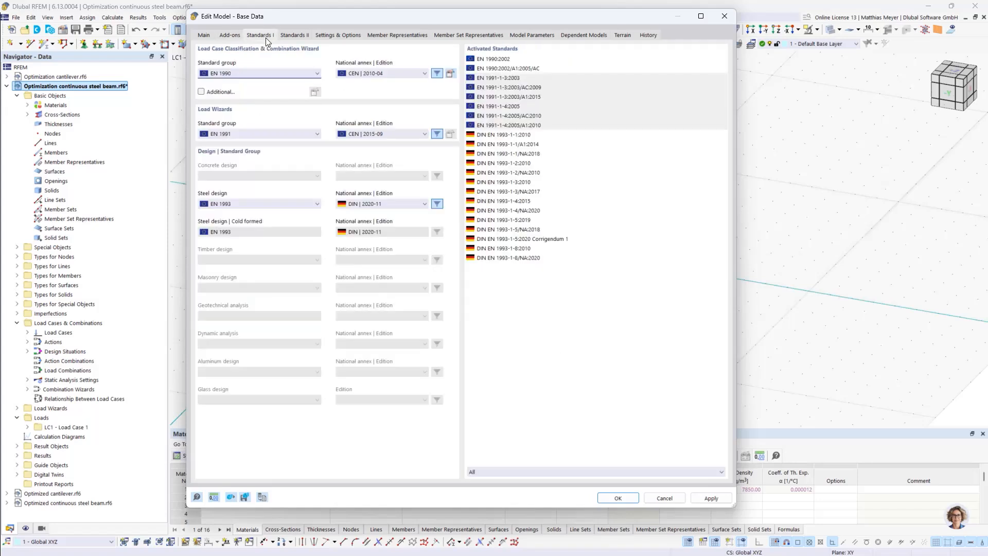
left_click(370, 204)
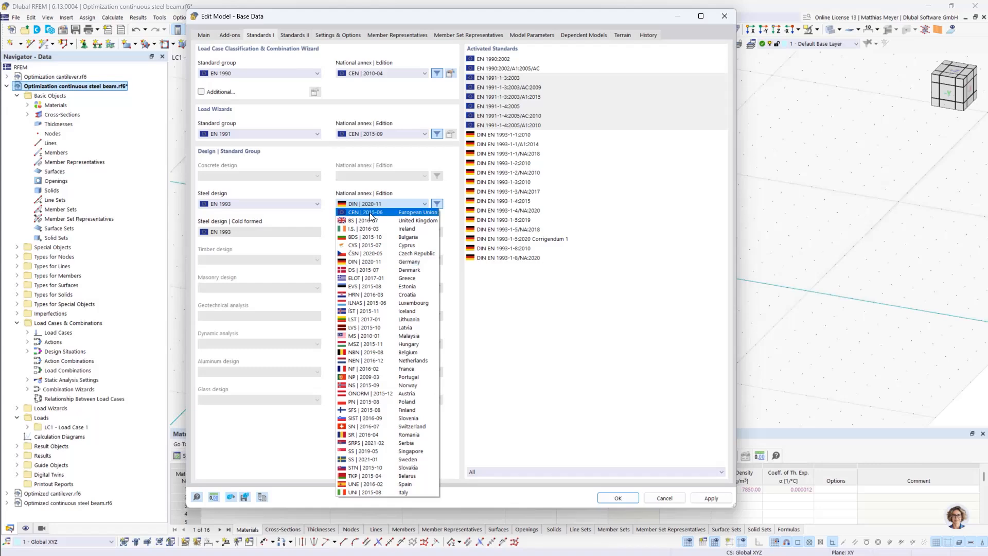
left_click(370, 213)
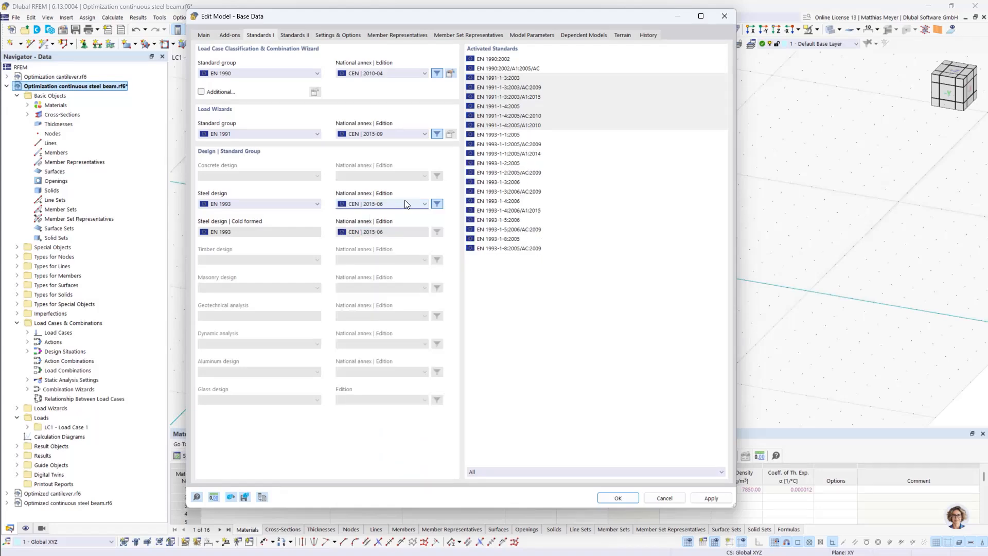
left_click(618, 499)
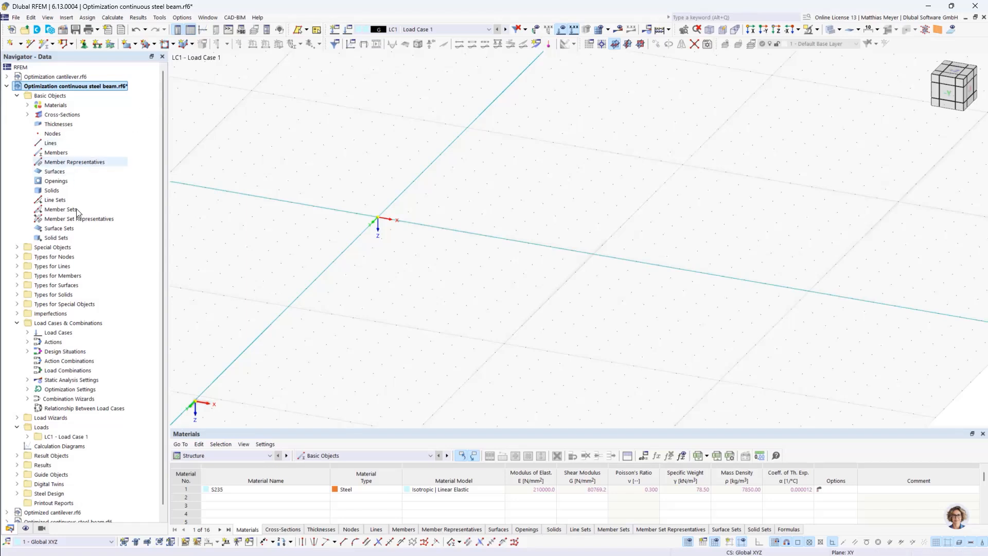
Create the first node at the origin with X, Y and Z coordinates of 0 m
left_click(10, 43)
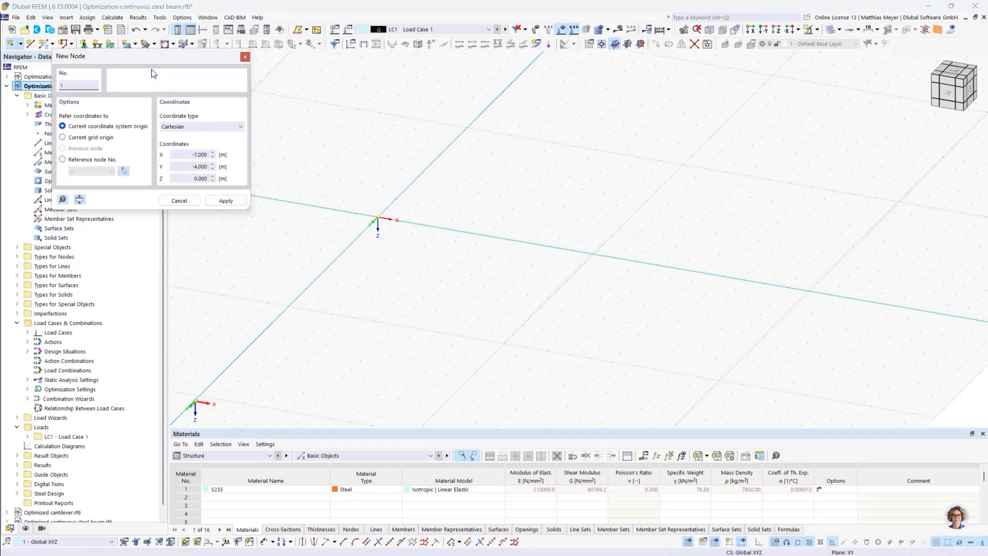
left_click_drag(166, 63, 698, 158)
left_click(731, 250)
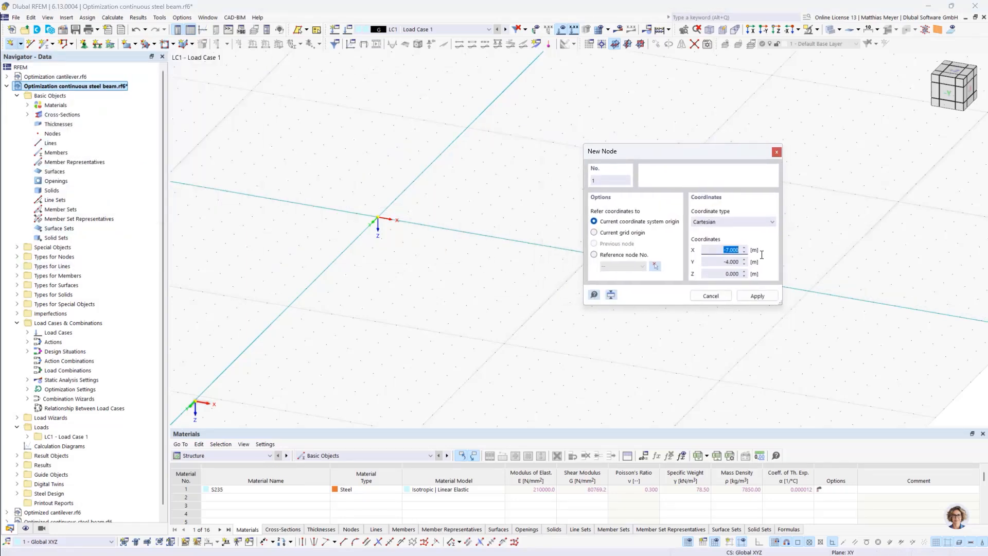
key("BackSpace")
key("Tab")
type("0")
left_click(733, 250)
left_click(753, 296)
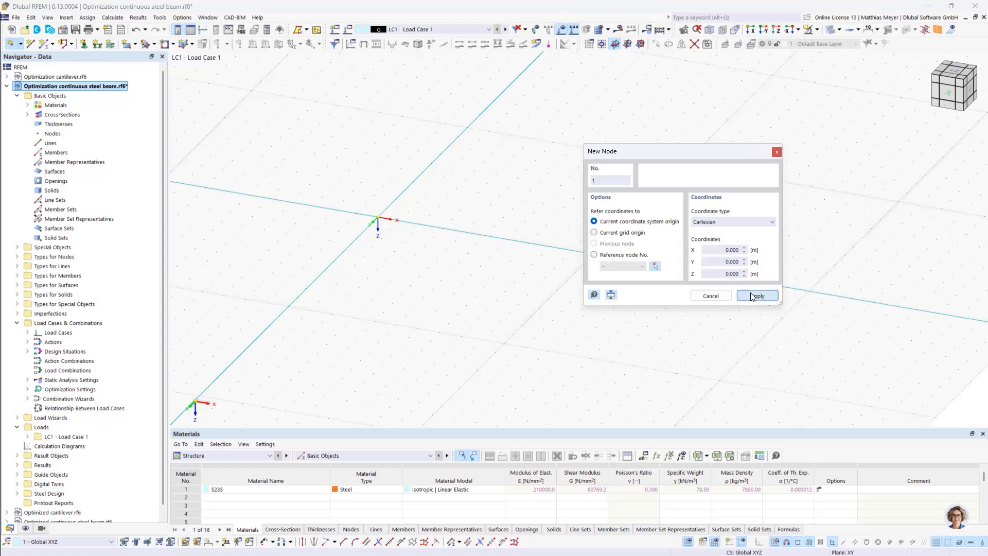
Add a second node on the X axis at X = 5 m
double_click(740, 250)
type("5")
left_click(755, 294)
Add two more nodes on the X axis at X = 10 m and X = 15 m
left_click_drag(701, 152, 801, 146)
double_click(847, 243)
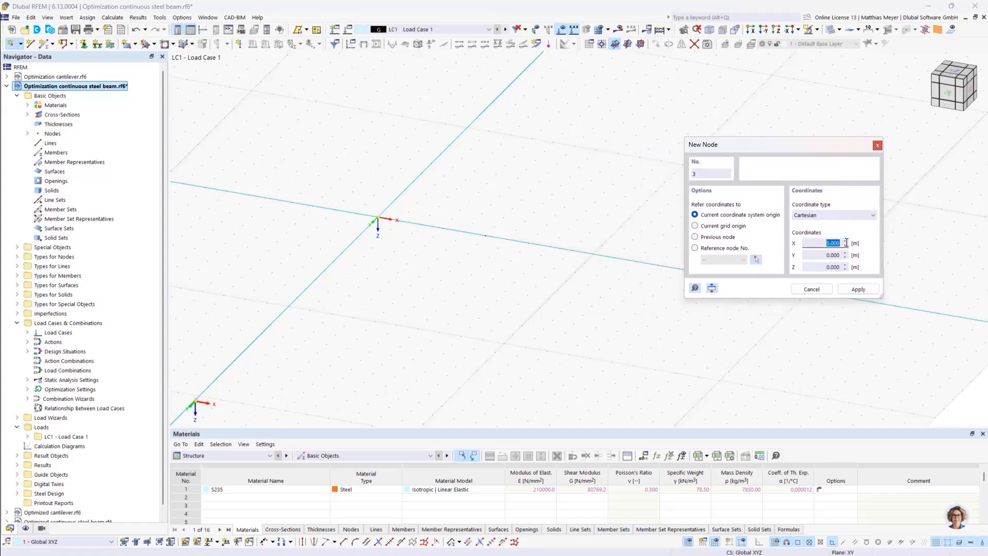
type("10")
left_click(847, 289)
double_click(843, 242)
type("15")
left_click(858, 290)
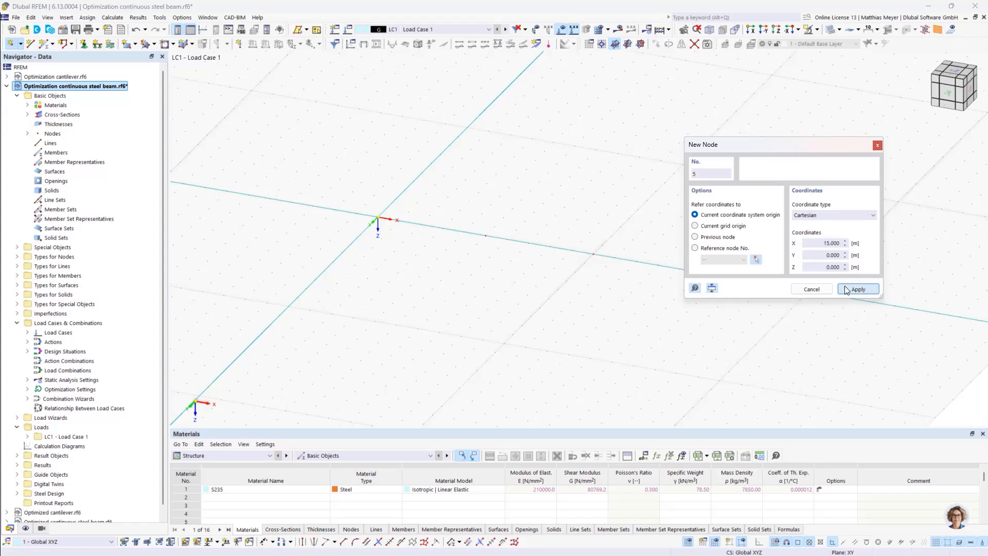
left_click(812, 290)
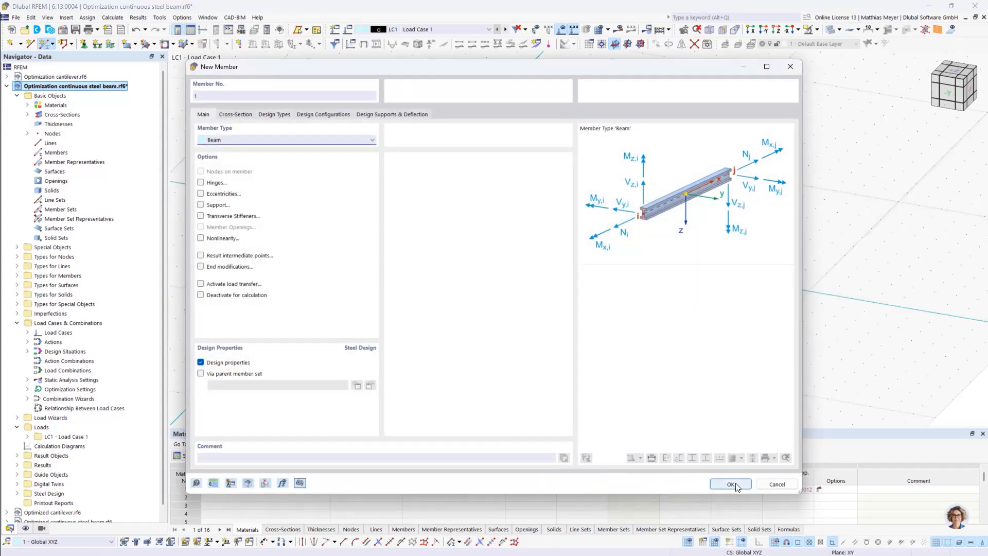
Create three consecutive beam members along the X axis, connecting nodes 1 to 2, 2 to 3 and 3 to 4
left_click(730, 484)
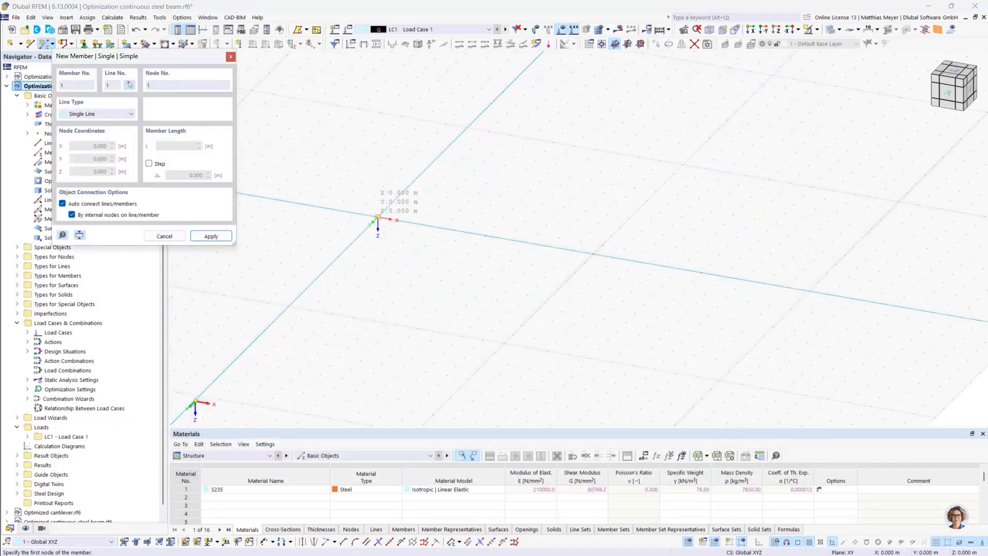
left_click(378, 217)
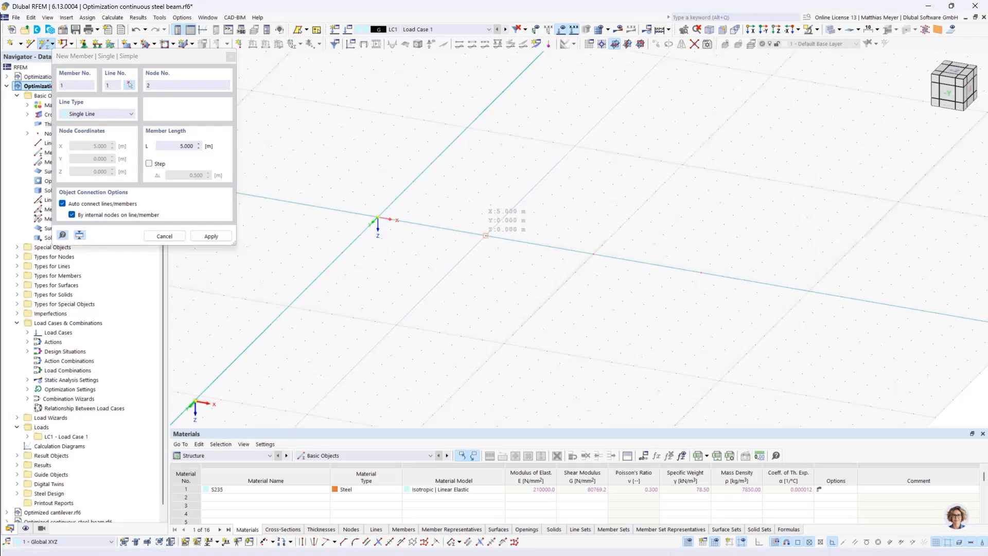
left_click(486, 235)
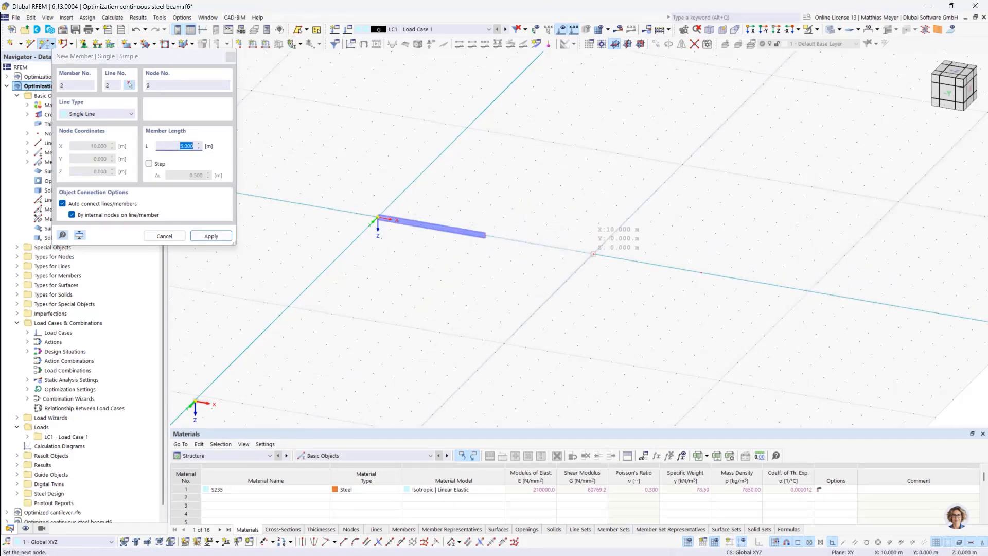
left_click(594, 253)
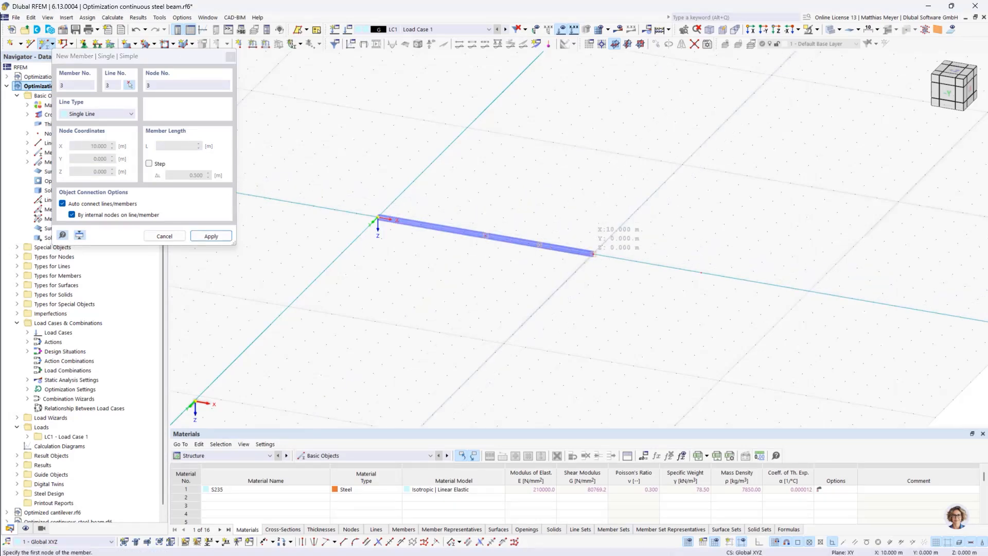
left_click(594, 253)
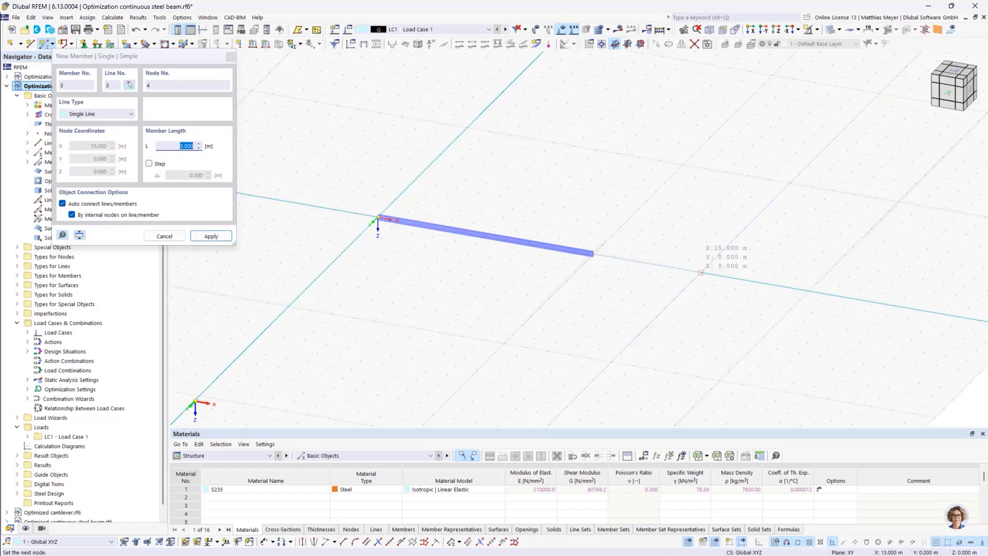
left_click(701, 273)
key("Escape")
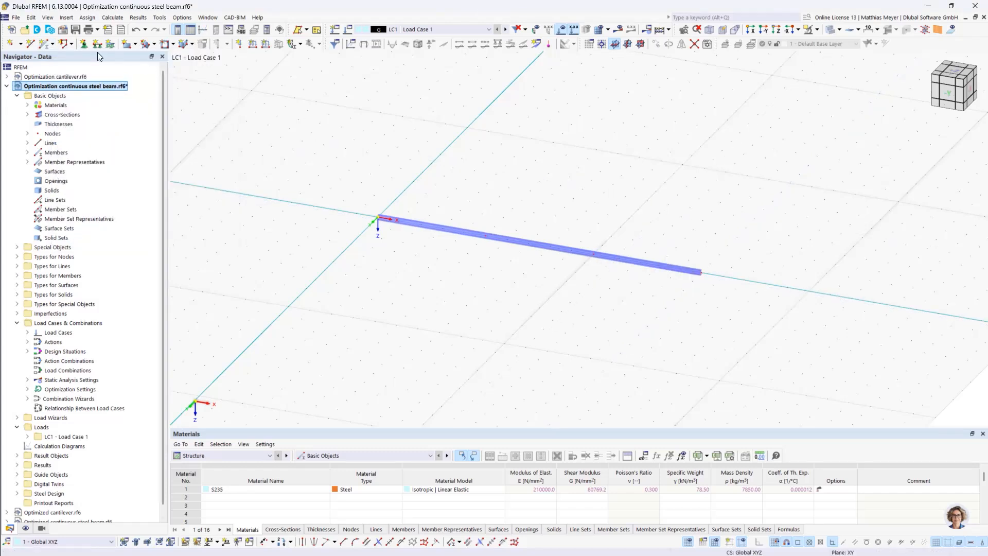
Assign the Gelenkig (hinged) nodal support to node 1 at the beam's start
left_click(84, 44)
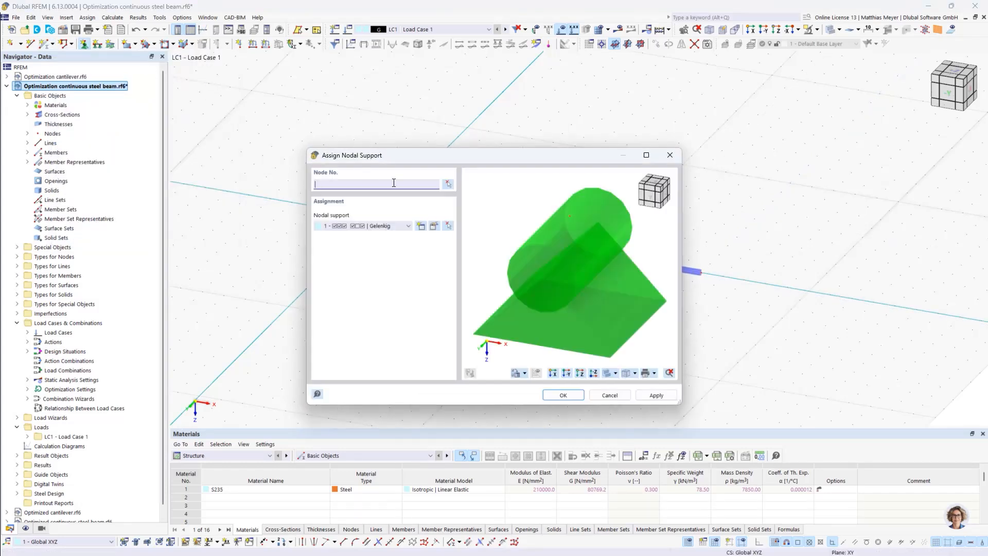
left_click(447, 184)
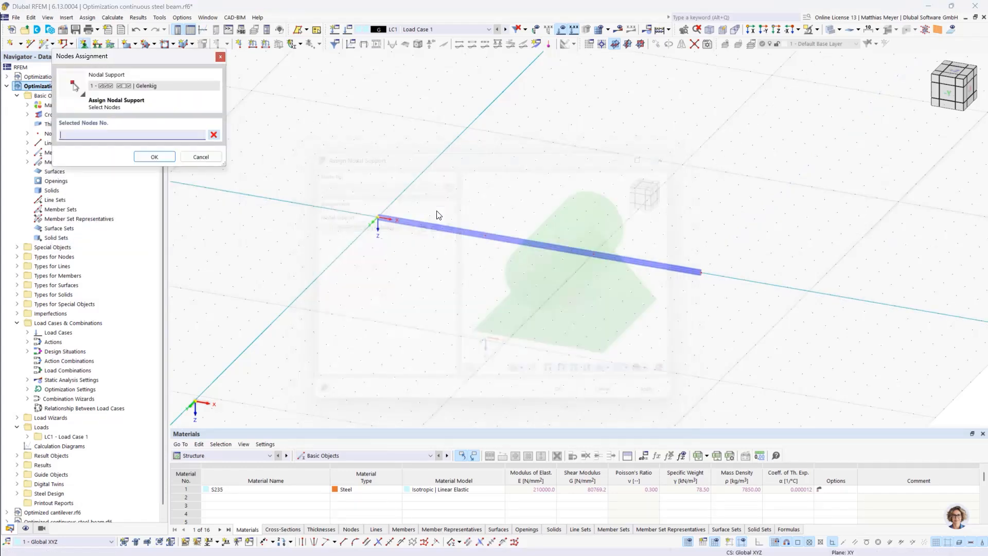
left_click(379, 217)
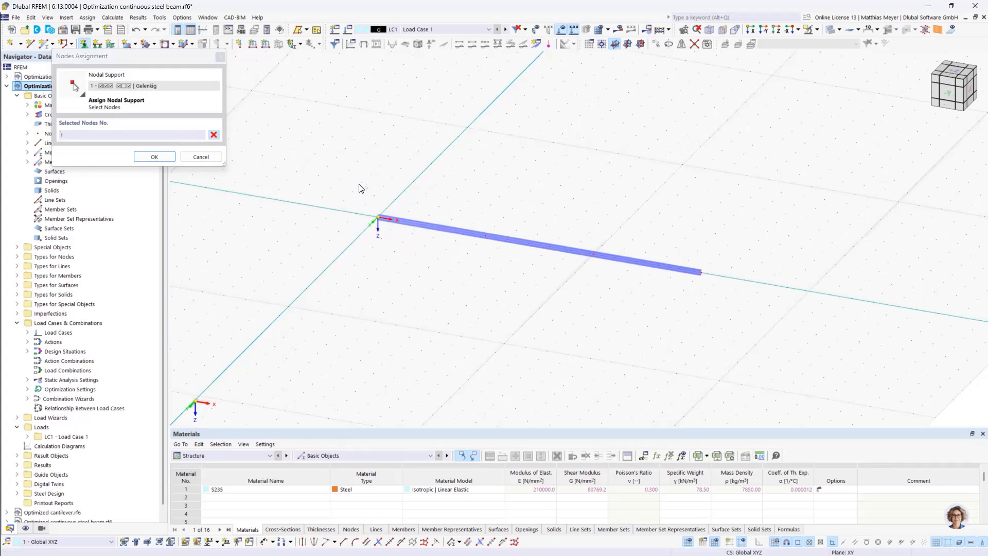
left_click(155, 157)
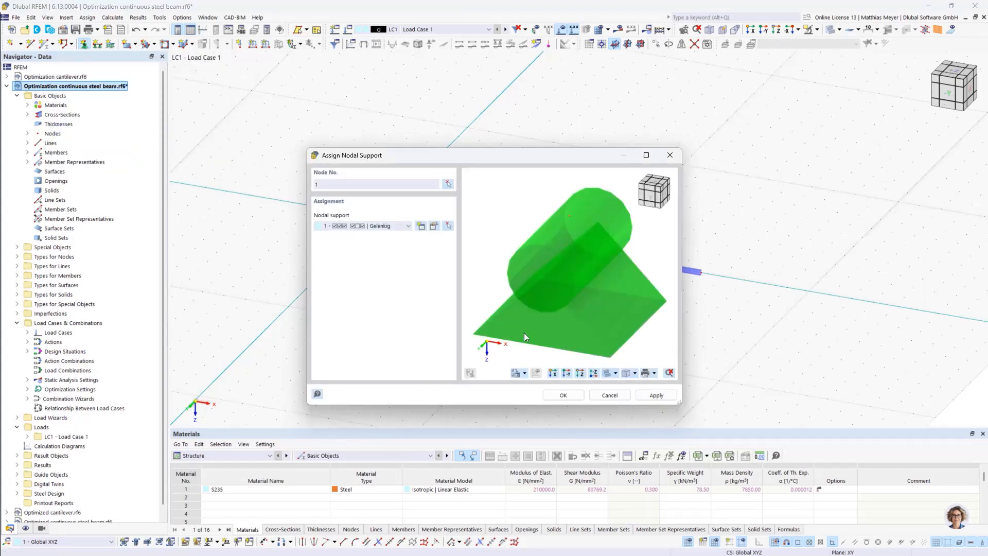
left_click(563, 395)
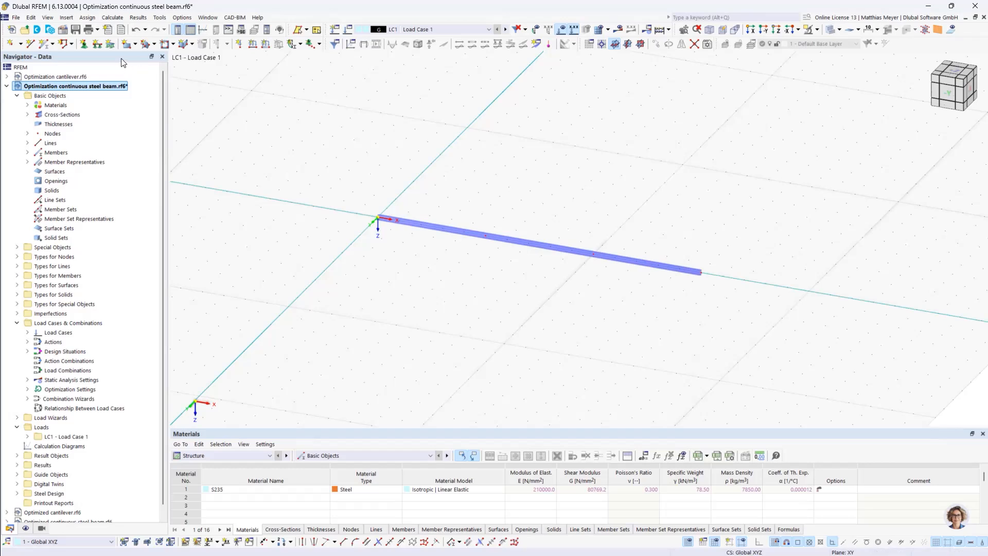
Assign the Verschieblich in X' nodal support to nodes 2, 3 and 4 of the beam
left_click(84, 44)
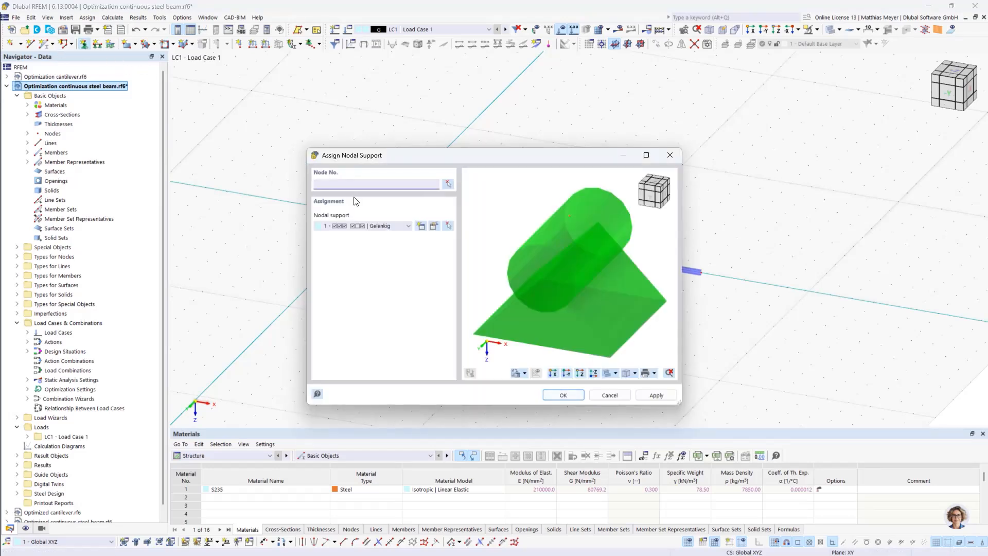
left_click(388, 227)
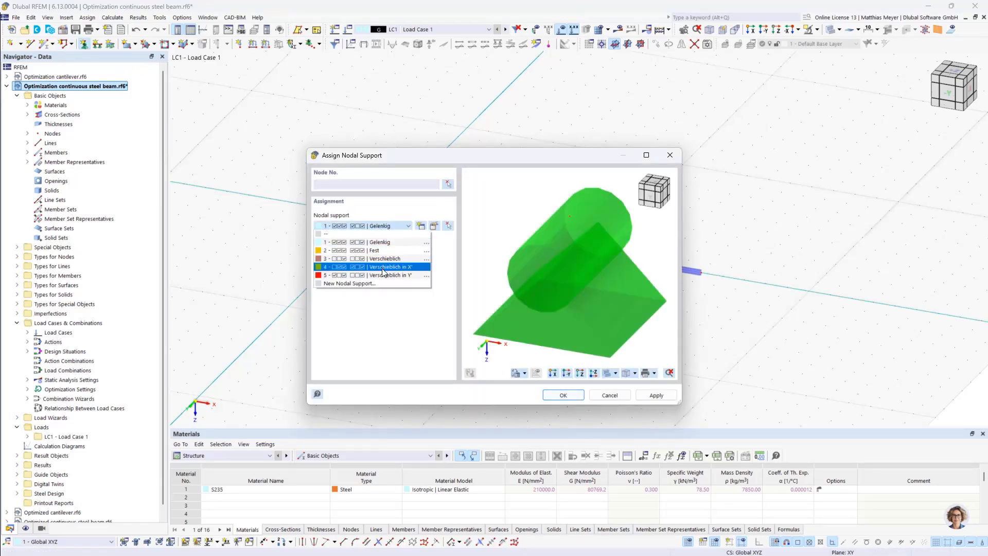
left_click(383, 268)
key("Return")
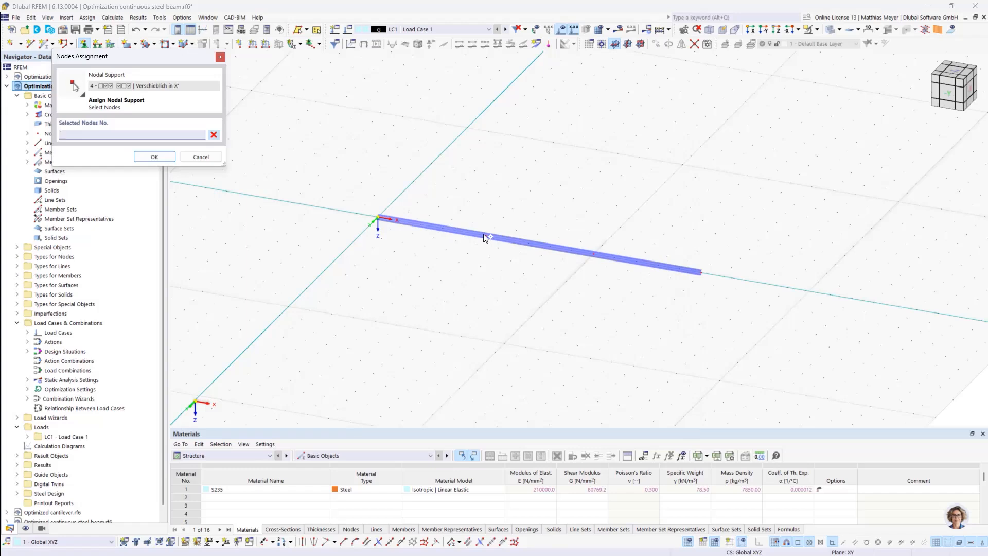
left_click(594, 255)
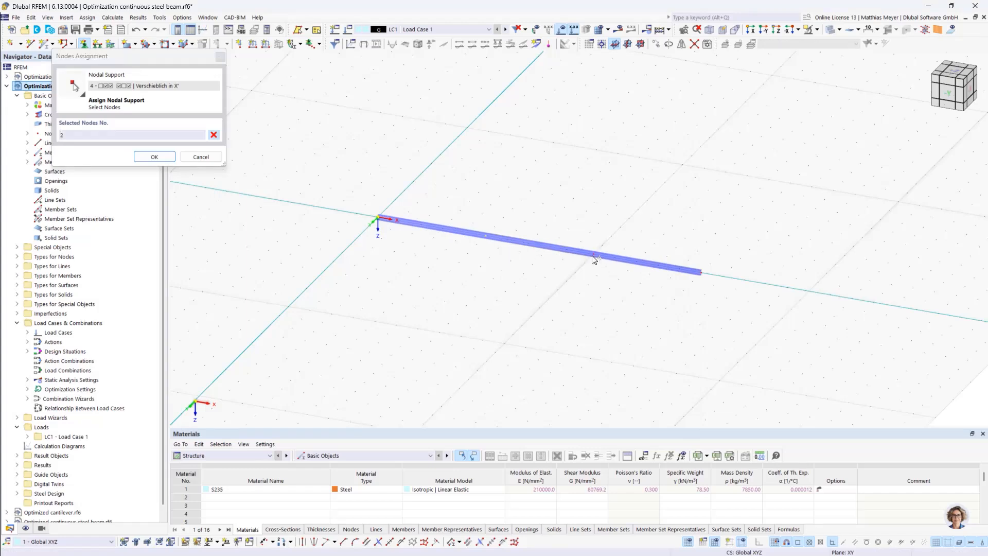
left_click(690, 266)
left_click(703, 274)
left_click(154, 157)
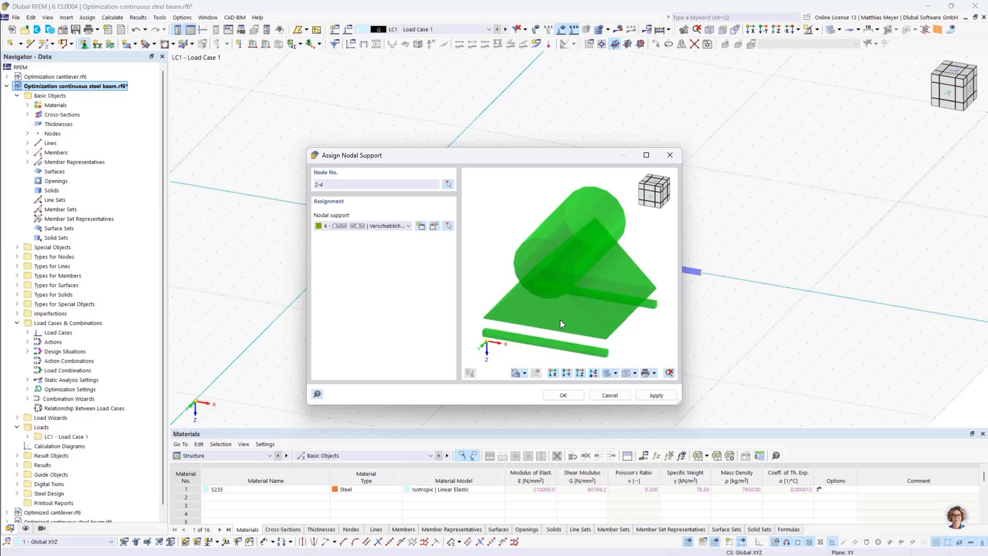
left_click(564, 396)
Apply a uniform 10 kN/m force member load in direction ZL to members 1 to 3 in load case LC1
scroll(419, 232, "up", 4)
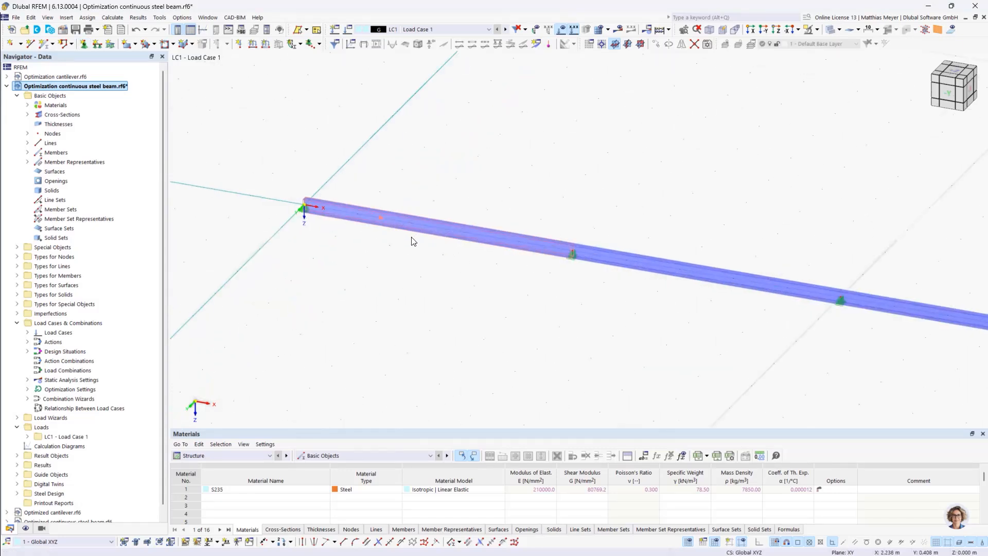
scroll(347, 216, "up", 6)
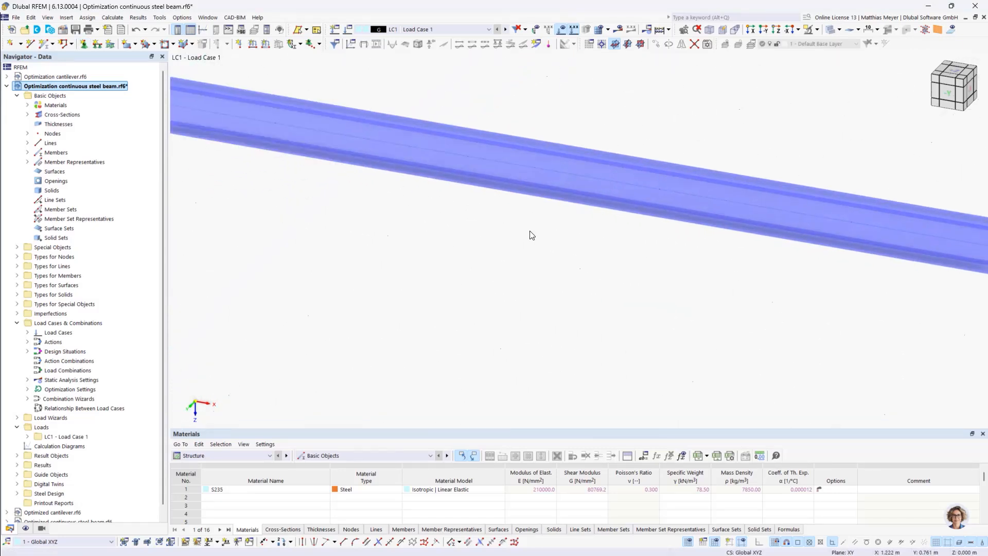
scroll(532, 236, "down", 6)
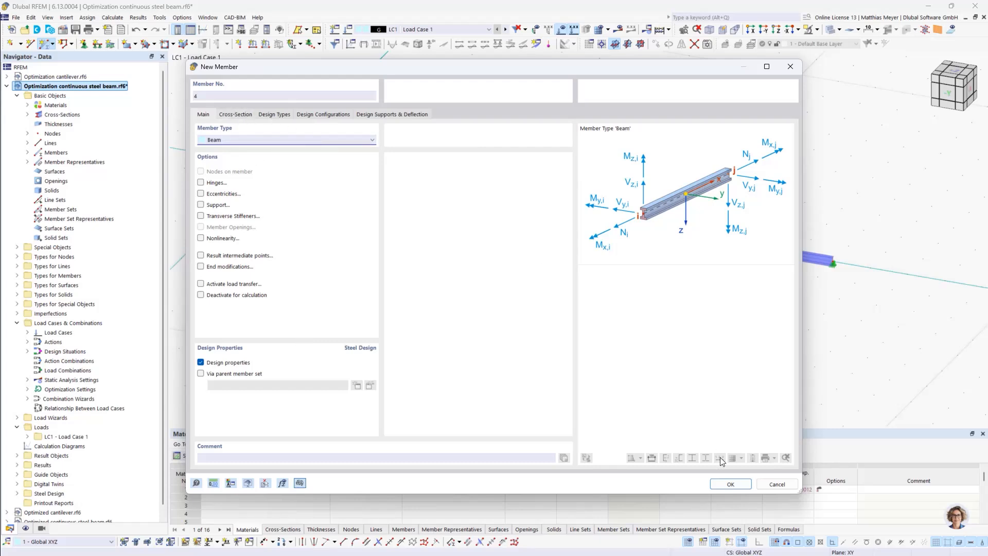
left_click(770, 486)
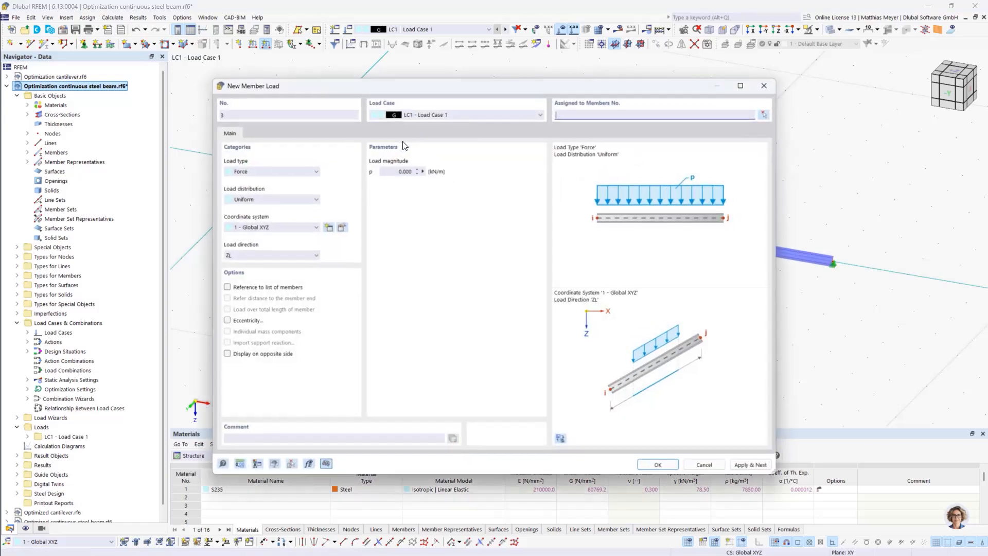
type("10")
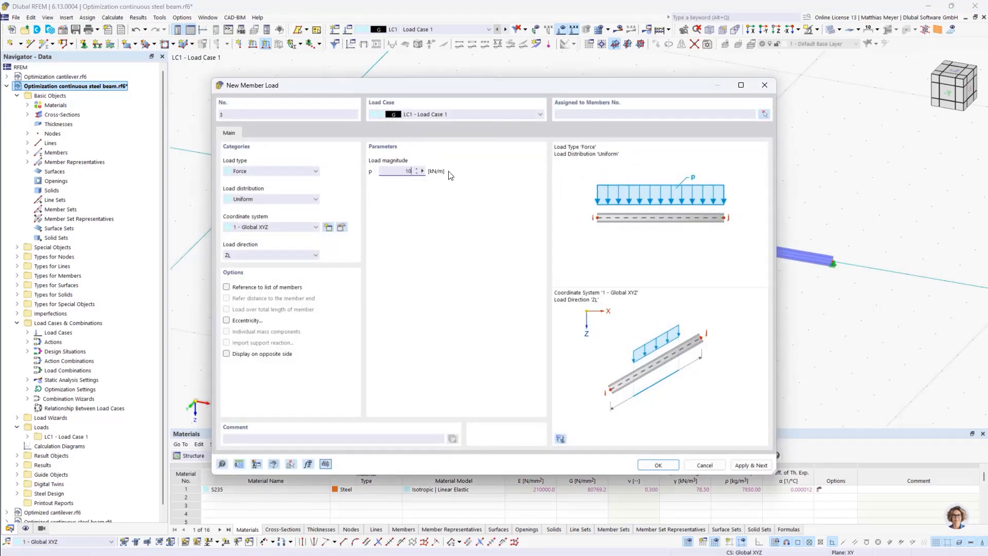
left_click(764, 114)
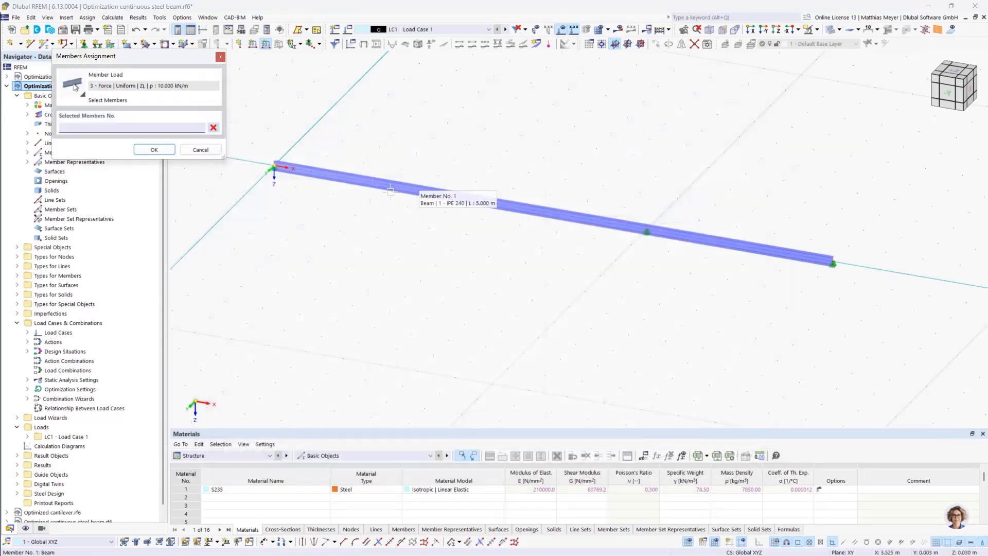
left_click(389, 185)
left_click(562, 216)
left_click(737, 242)
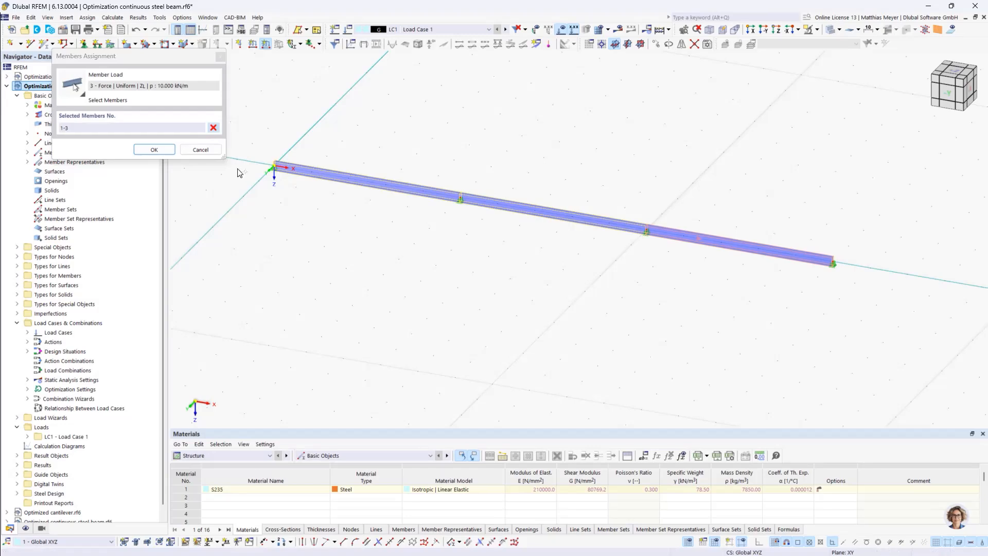
left_click(154, 150)
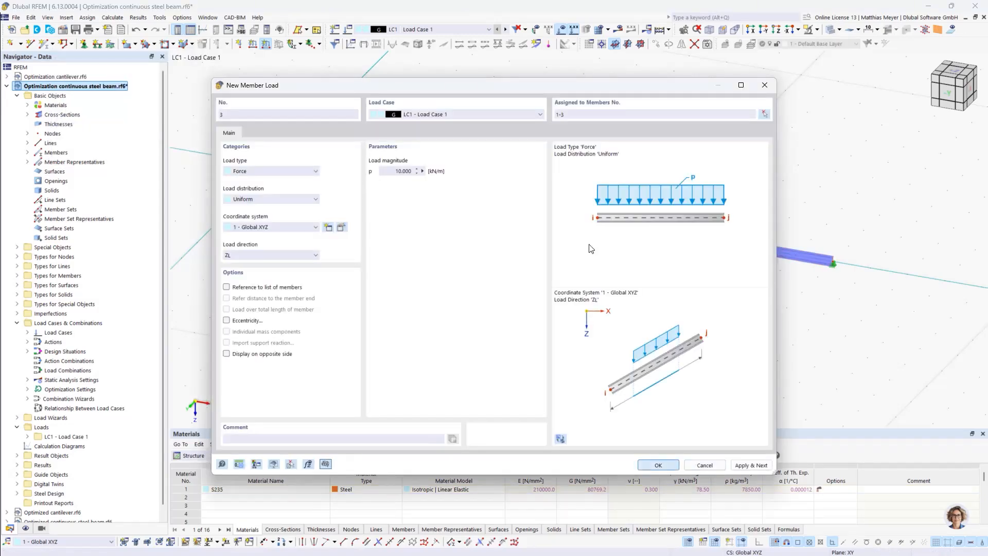
left_click(671, 466)
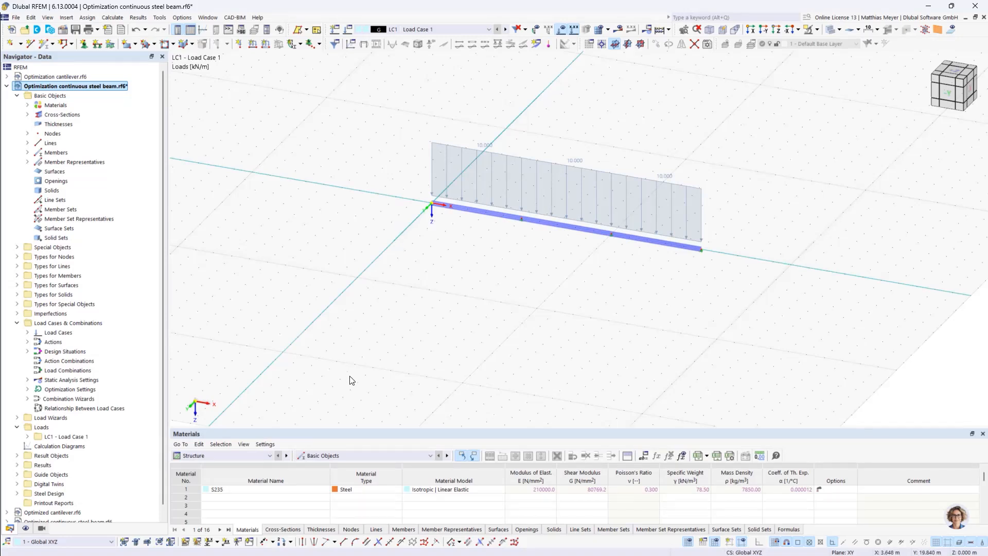
Enlarge the table area and display the table of nodes from the structure's basic objects
left_click(233, 456)
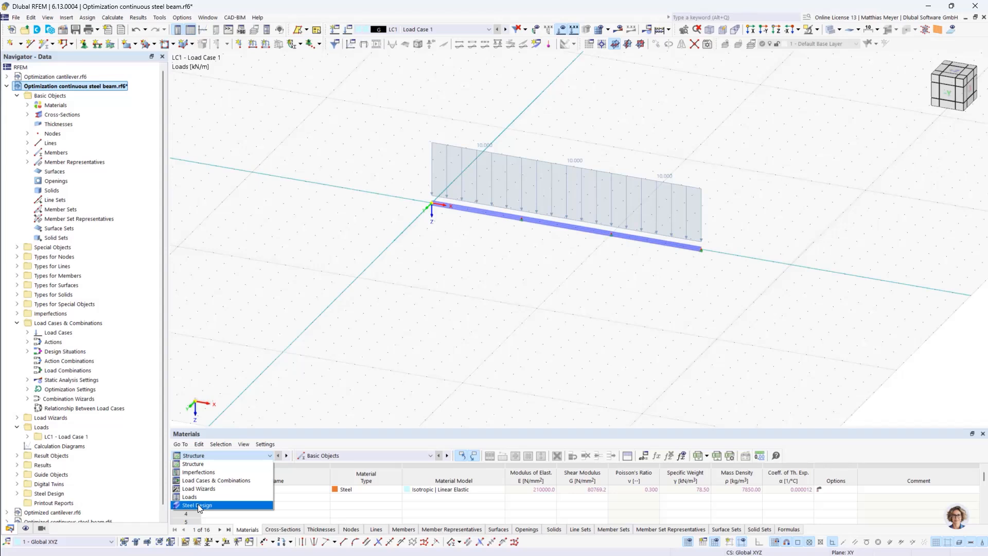
left_click(201, 464)
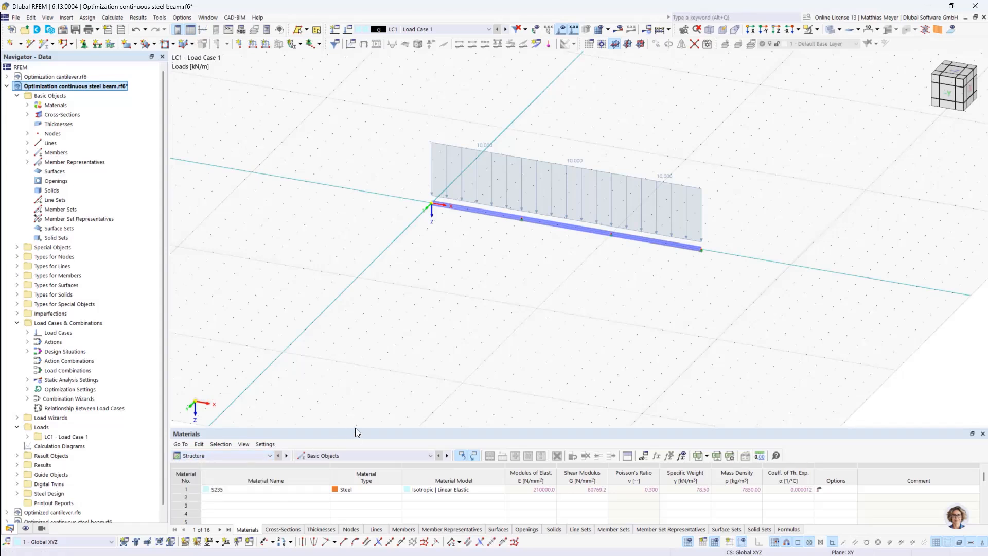
left_click_drag(355, 428, 354, 378)
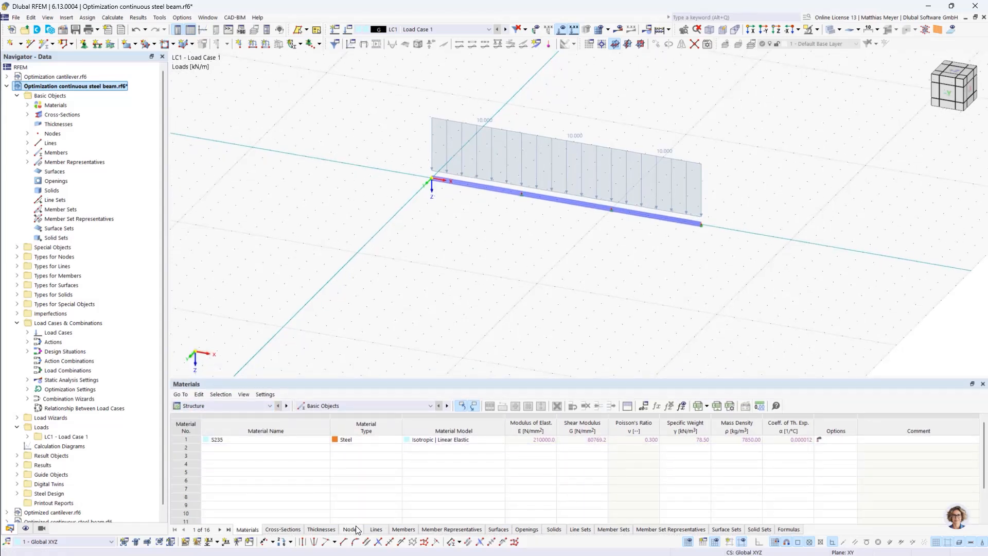
left_click(355, 530)
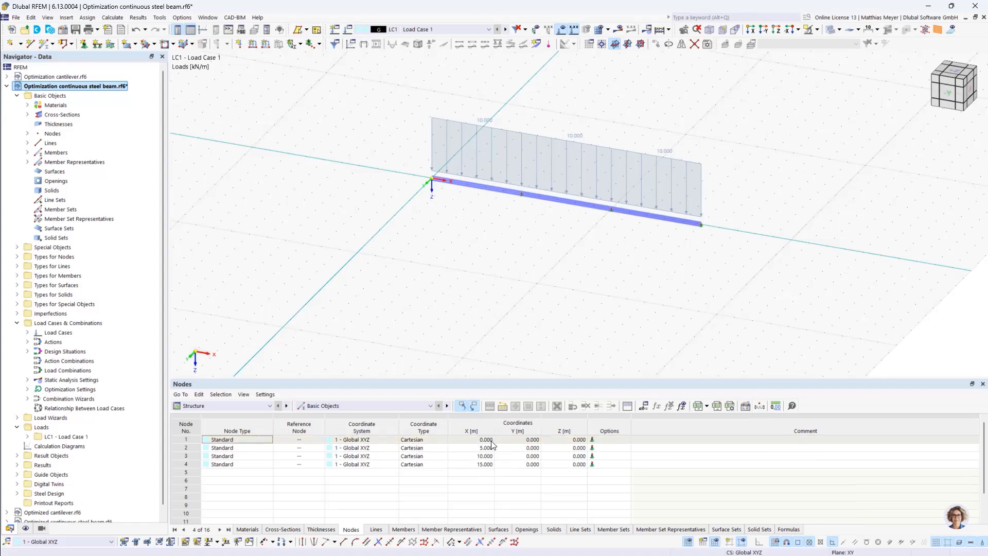
Delete all existing global parameters of the model and accept the emptied parameter list
left_click(644, 407)
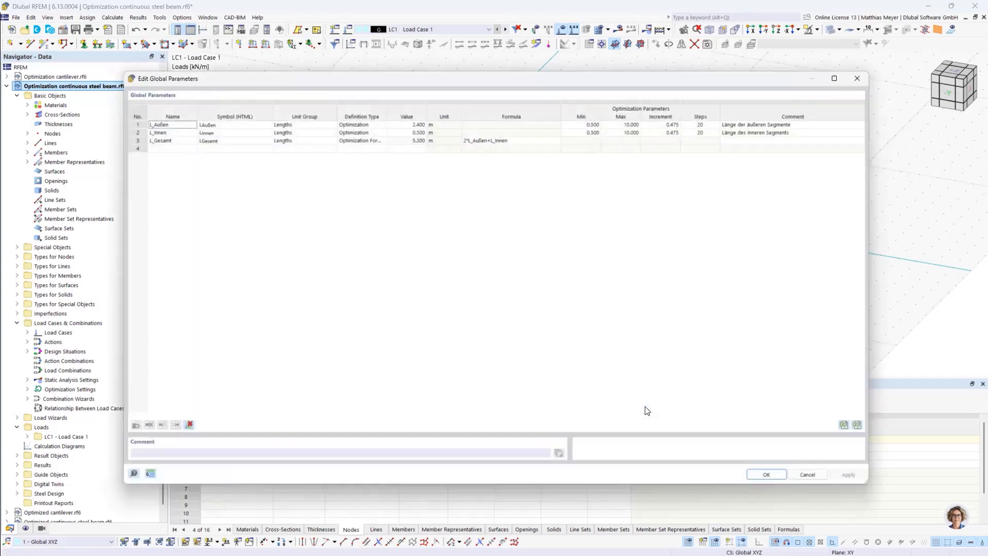
left_click(176, 429)
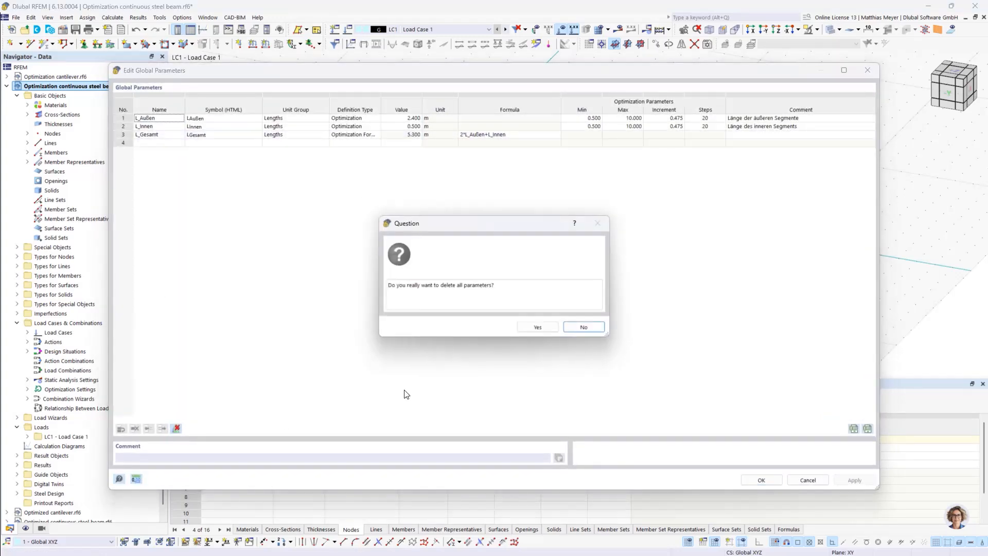
left_click(527, 328)
left_click_drag(288, 71, 300, 102)
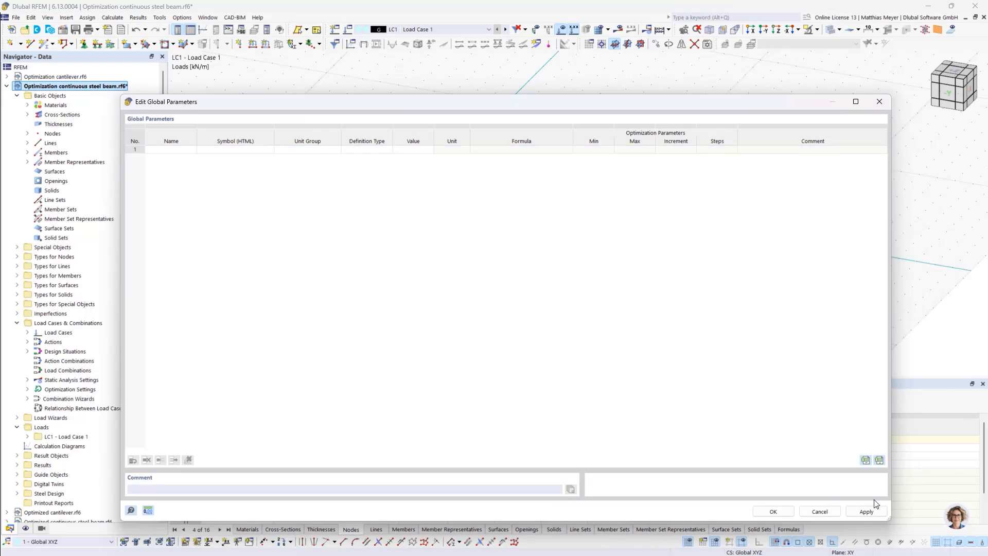
left_click(774, 511)
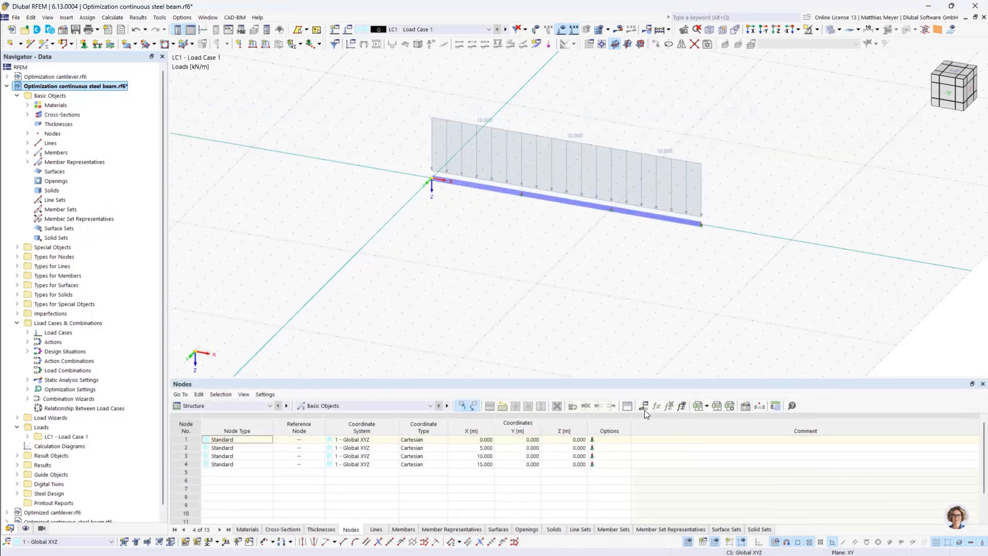
Add a global length parameter named L_outer with the comment "Length of the outer fields"
left_click(30, 17)
left_click(57, 373)
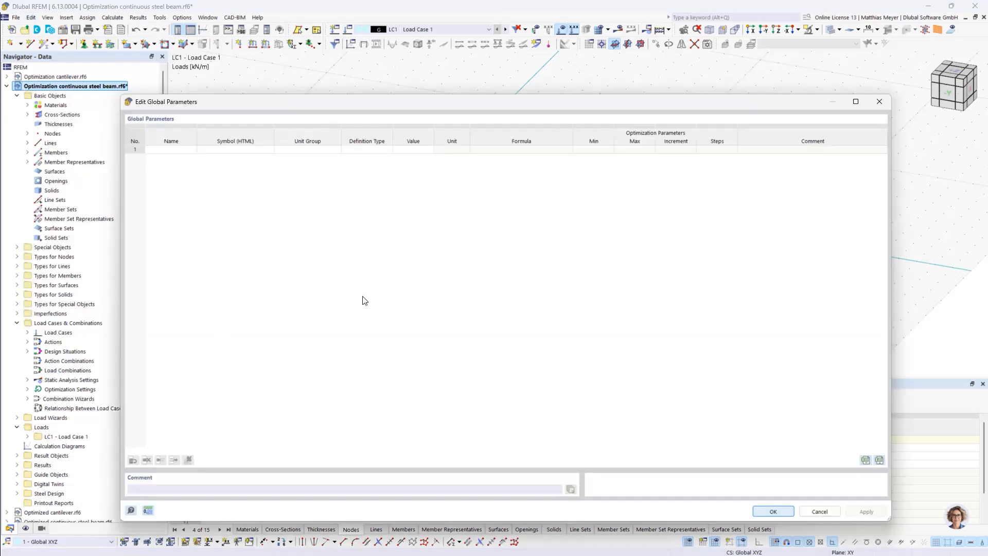
left_click(175, 149)
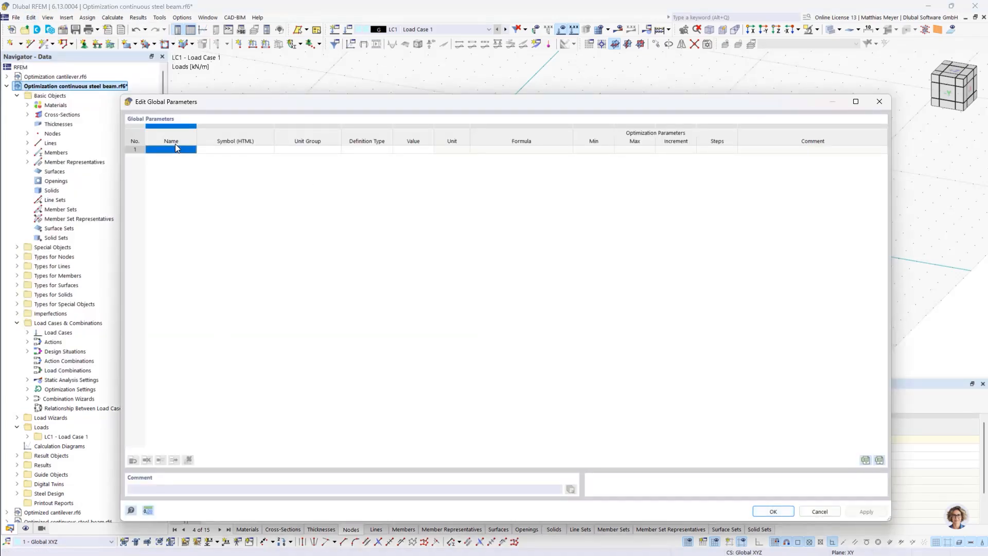
left_click(174, 150)
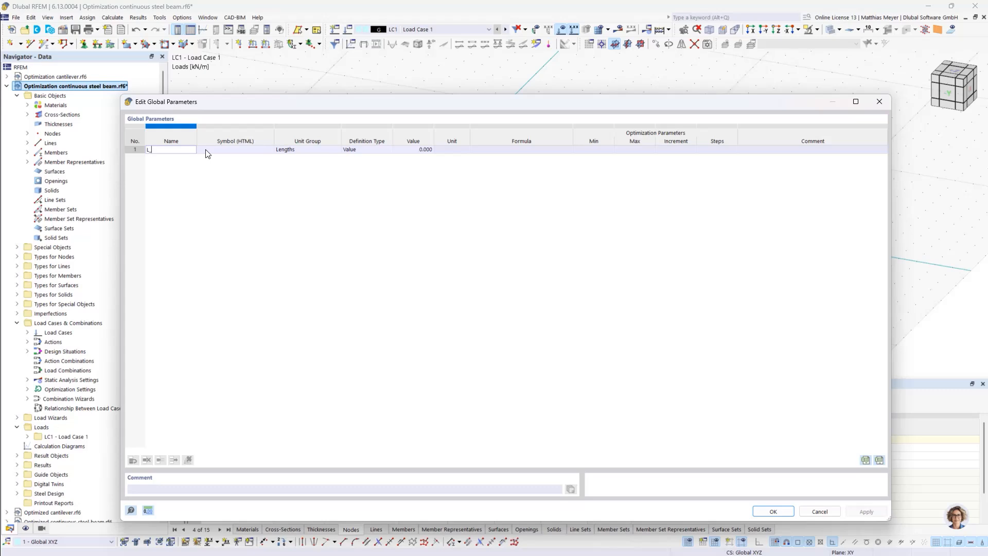
type("r")
key("Return")
left_click(773, 157)
left_click(773, 150)
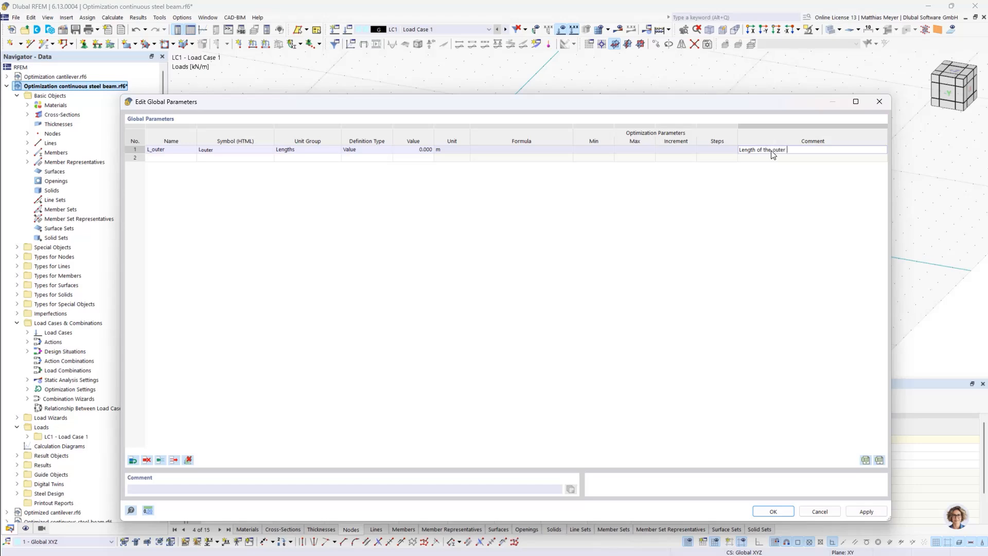
key("Return")
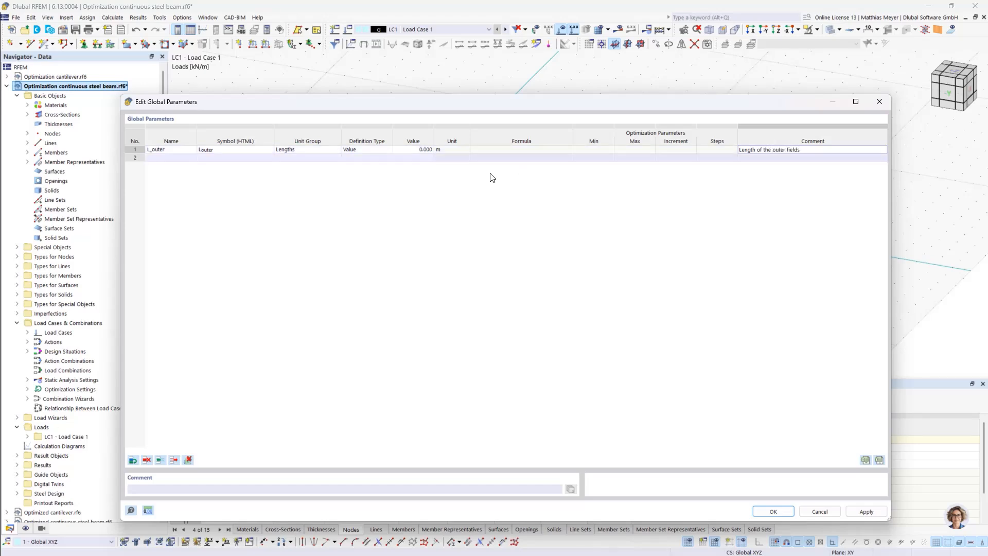
Add a second global length parameter named L_inner with the comment "Length of the inner field" and save the parameters
left_click(196, 157)
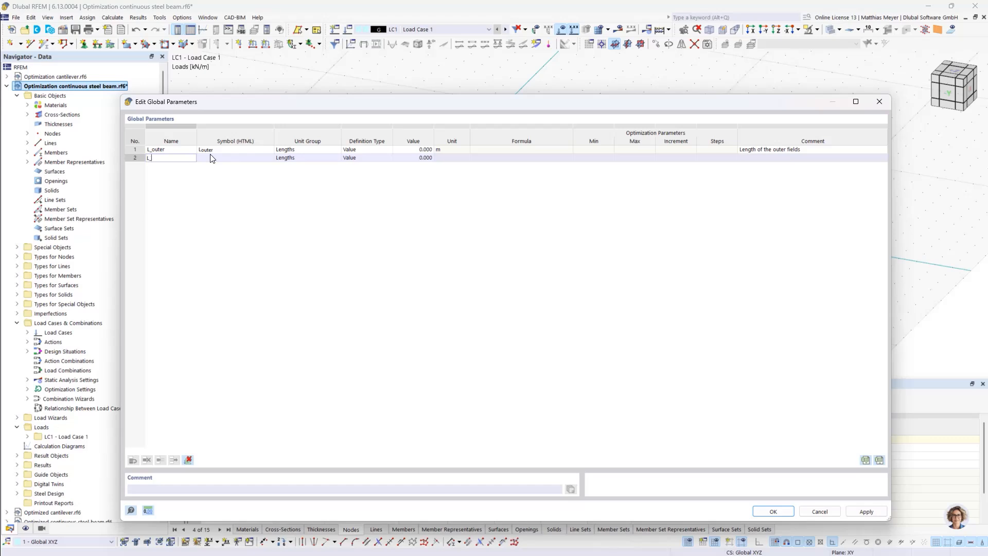
left_click(771, 163)
double_click(760, 160)
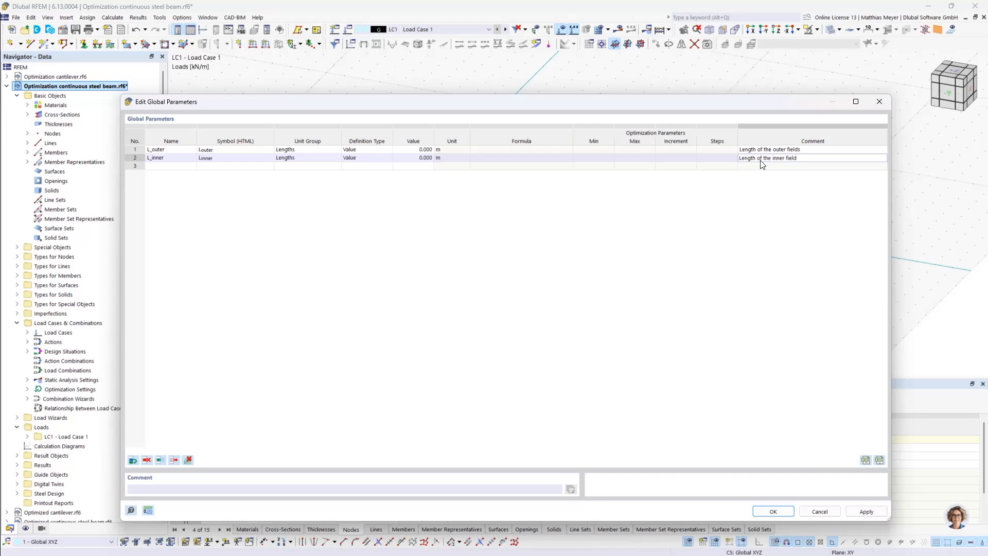
left_click(774, 512)
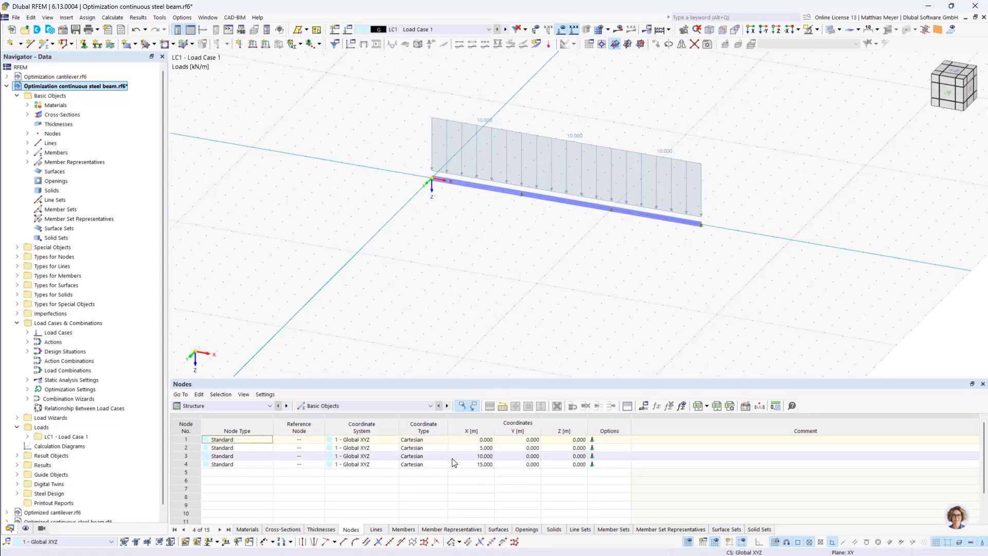
Define the X-coordinate of node 2 with a formula equal to the global parameter L_outer
left_click(478, 449)
left_click(455, 448)
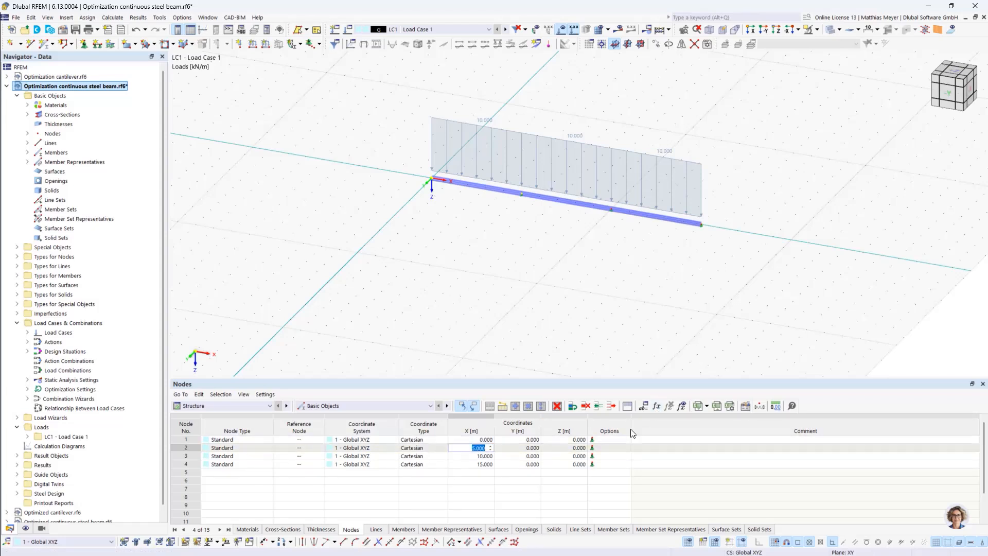
left_click(659, 407)
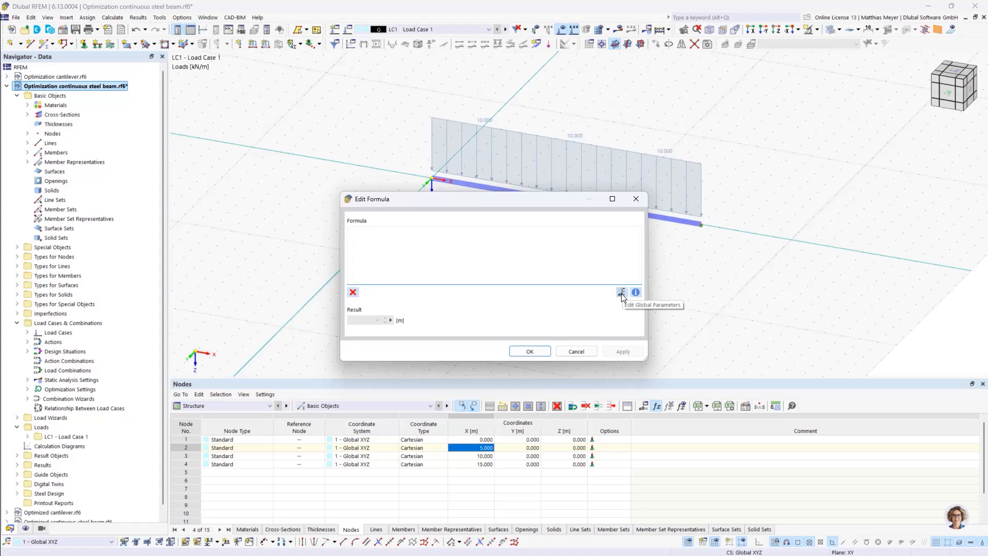
left_click_drag(540, 203, 509, 232)
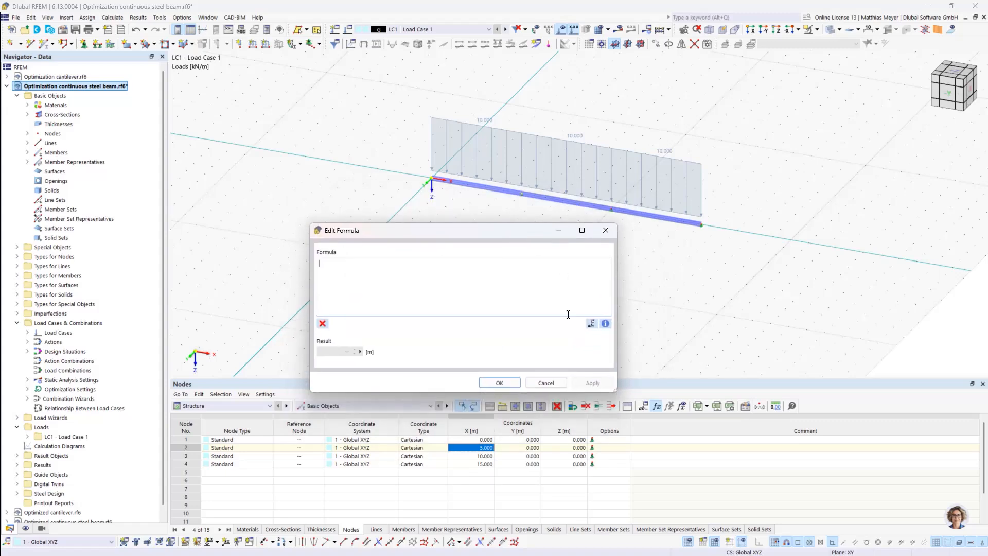
left_click(592, 323)
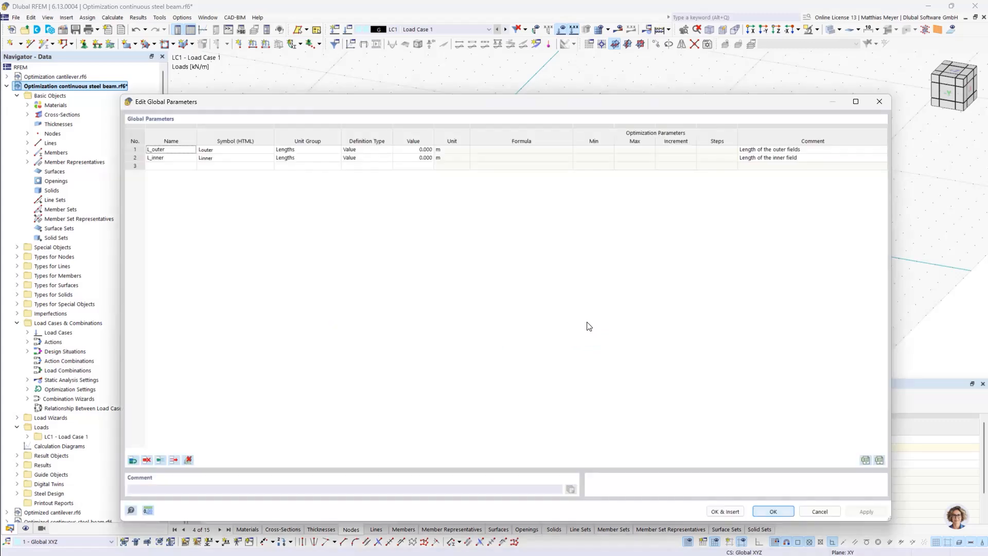
double_click(173, 151)
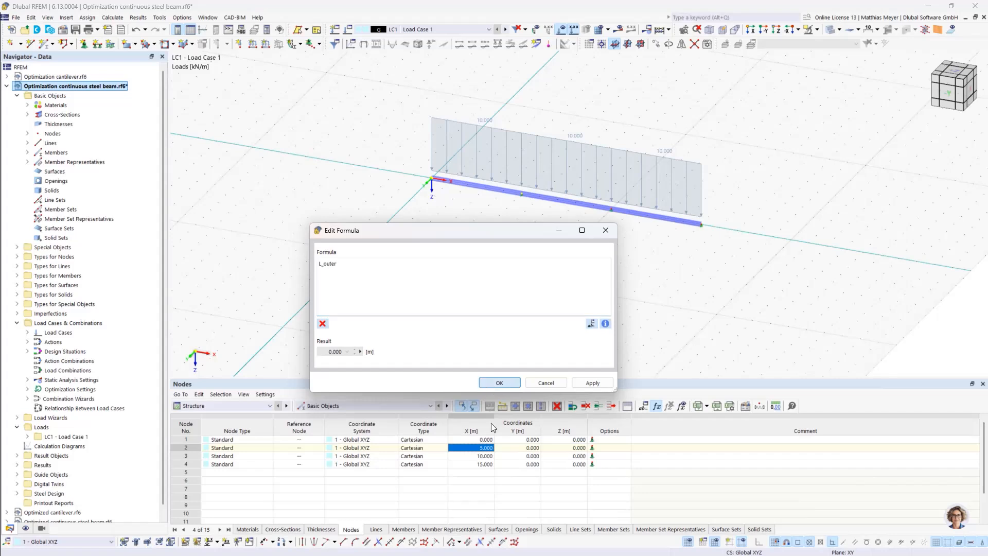
left_click(499, 382)
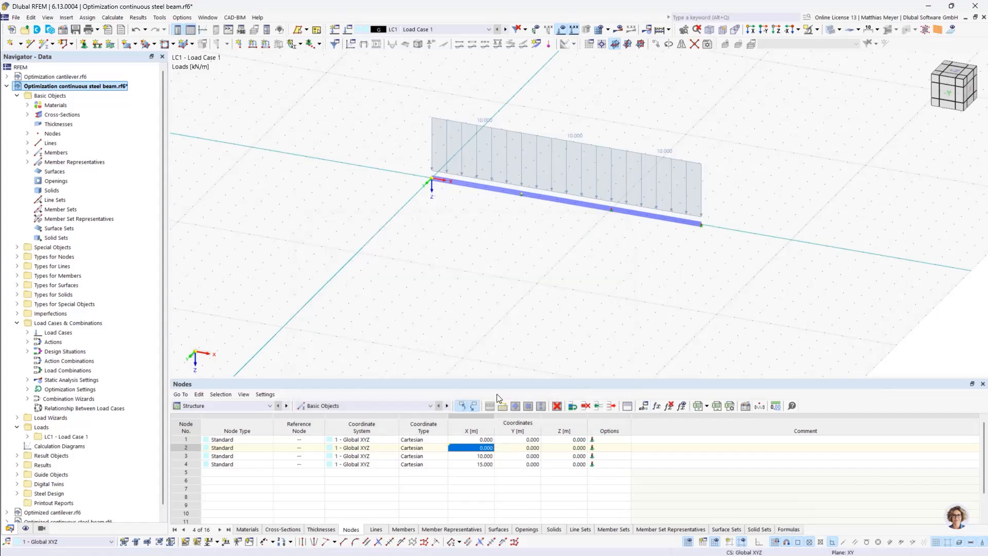
Toggle the node table between formulas and values to check the parametrized X-coordinate
left_click(686, 406)
left_click(686, 407)
left_click(686, 407)
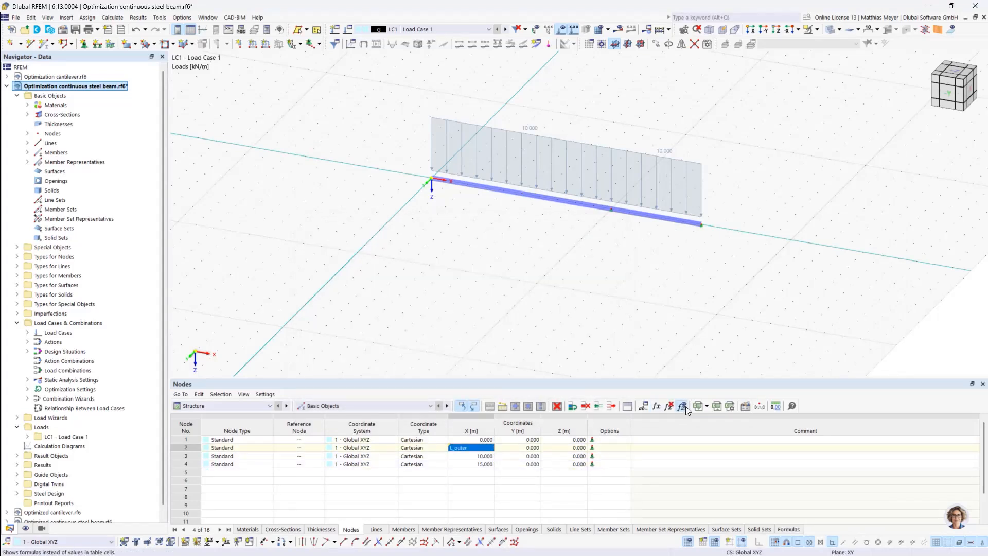
left_click(683, 409)
left_click(684, 409)
left_click(683, 409)
left_click(683, 409)
left_click(684, 408)
left_click(684, 409)
left_click(684, 409)
left_click(683, 409)
left_click(684, 408)
Define the X-coordinate of node 3 with the formula L_outer+L_inner, inserting both global parameters
double_click(481, 456)
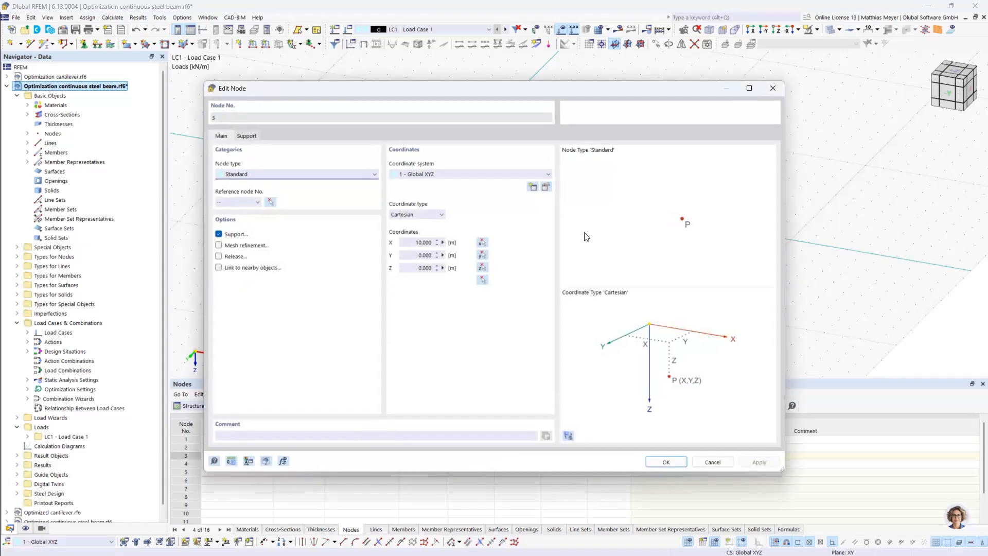
left_click(712, 462)
left_click(657, 407)
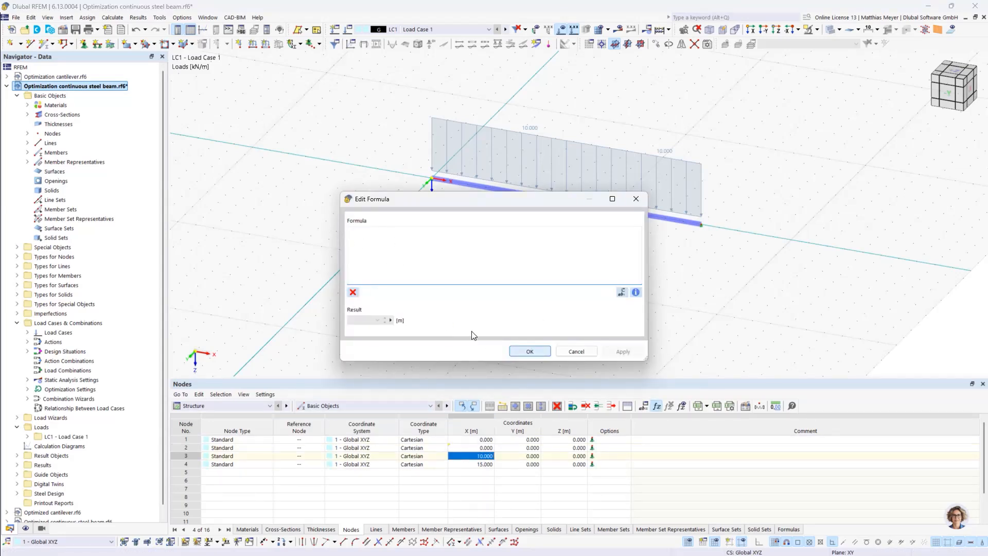
left_click(621, 293)
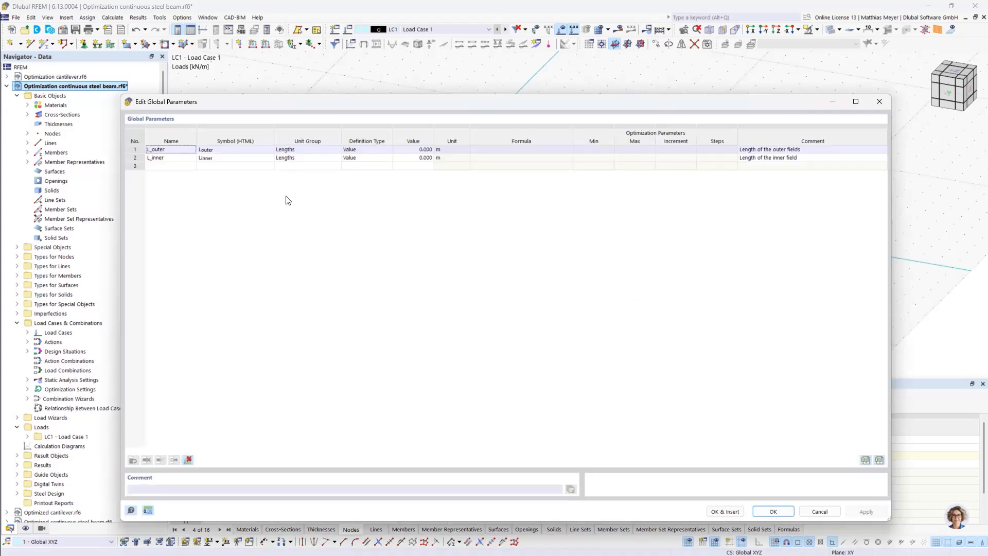
double_click(160, 150)
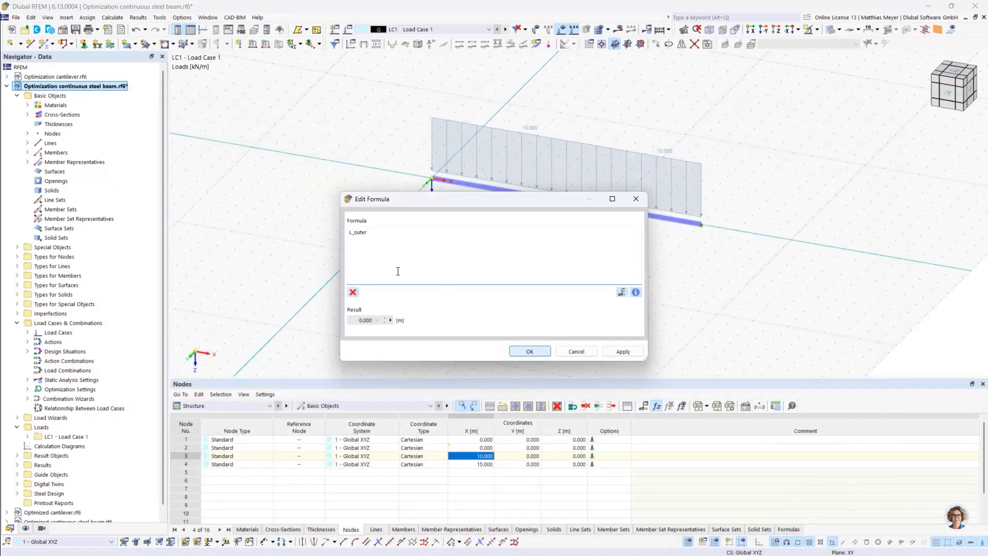
type("+")
left_click(622, 292)
double_click(157, 158)
left_click(530, 351)
double_click(481, 464)
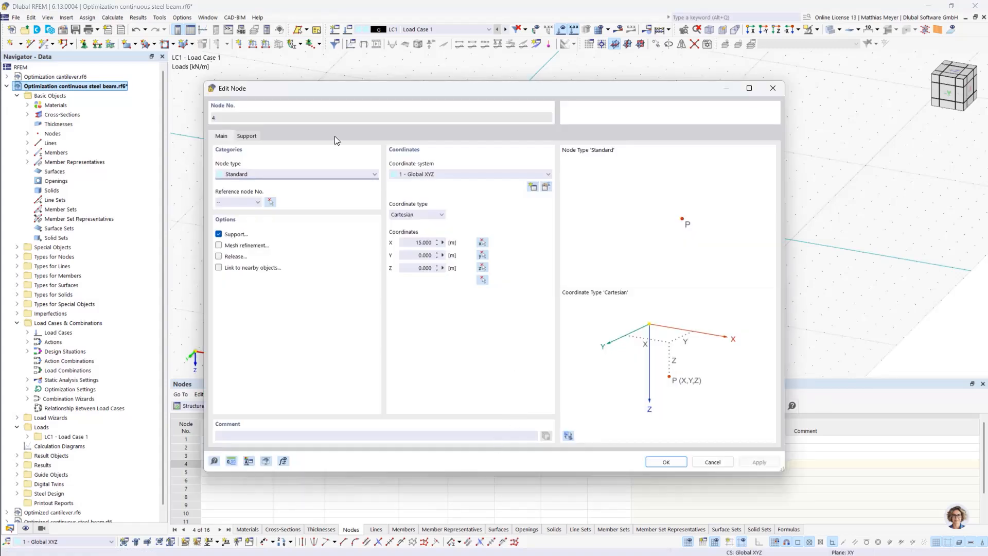
left_click(713, 461)
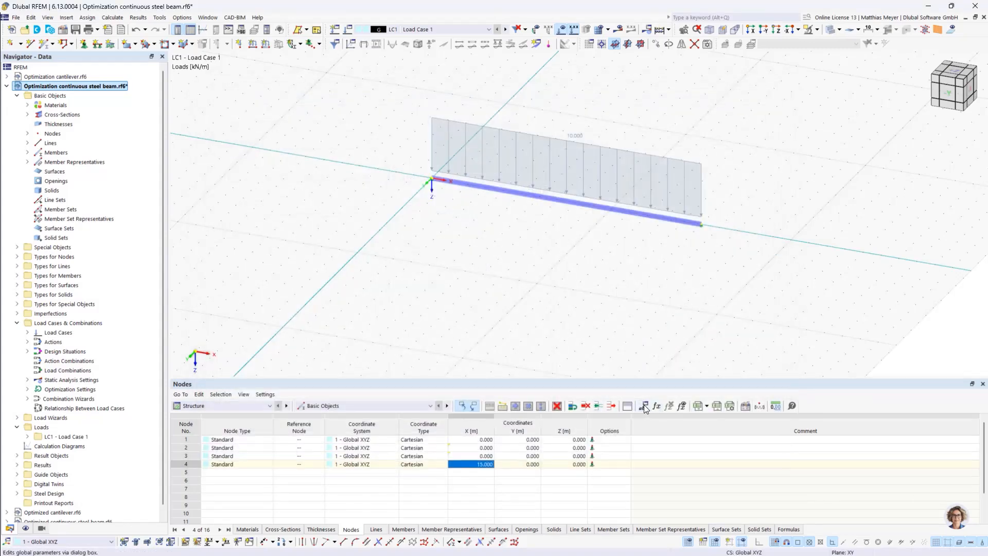
left_click(644, 405)
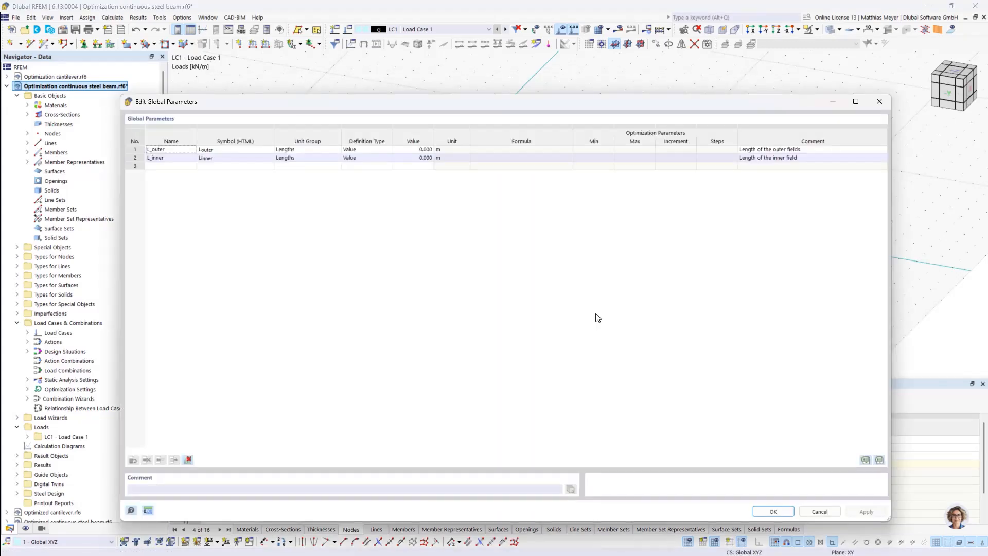
left_click(774, 512)
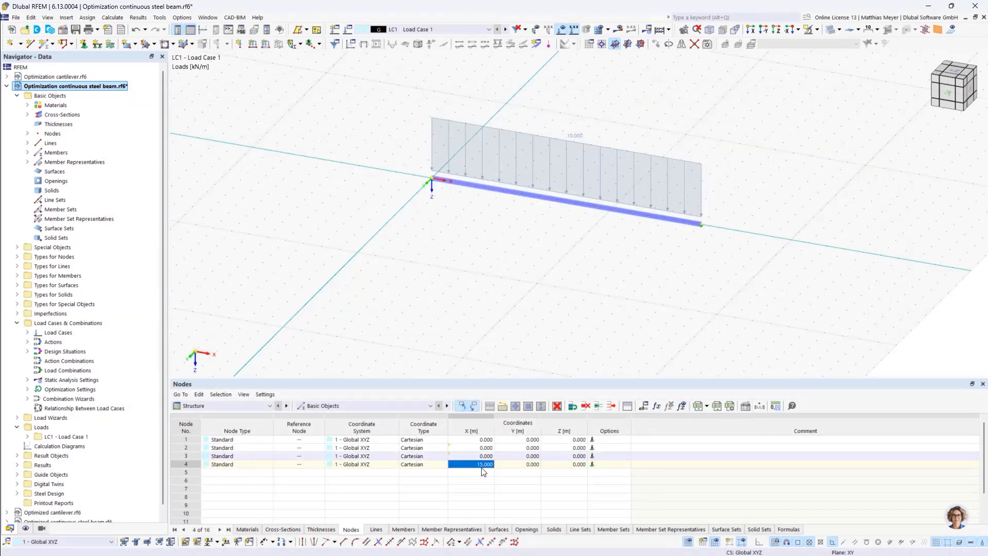
Define the X-coordinate of node 4 with the formula 2*L_outer+L_inner, inserting both global parameters
left_click(657, 406)
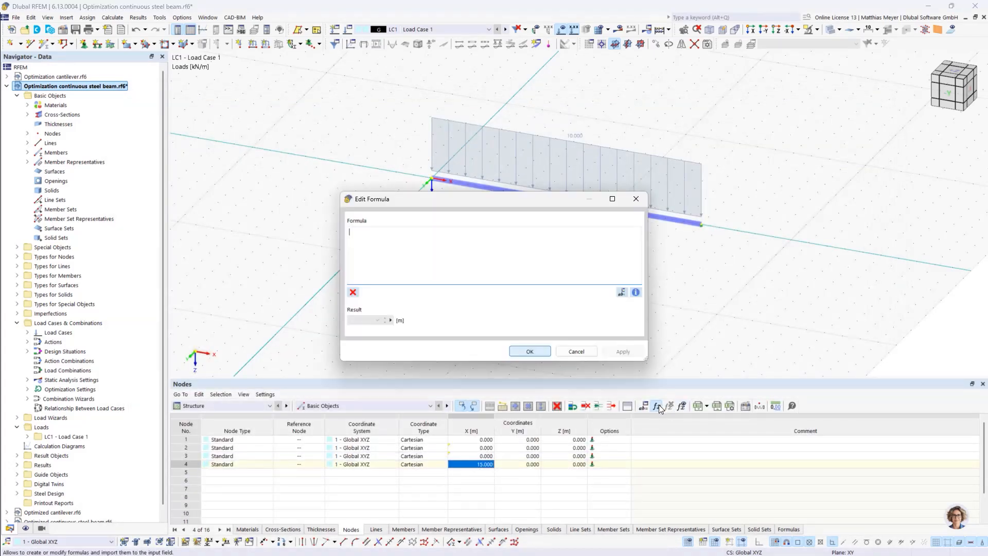
left_click(622, 291)
double_click(176, 150)
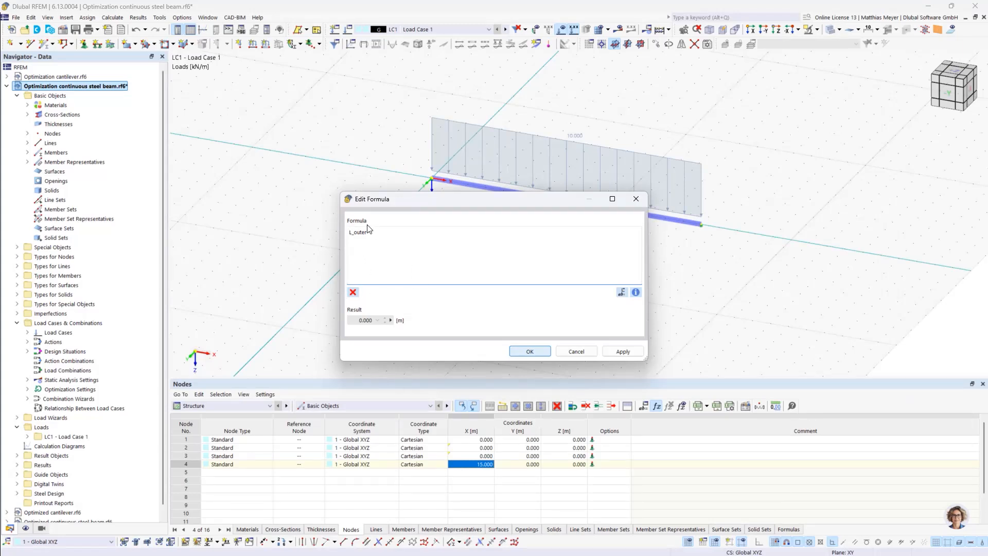
type("2*")
type("+")
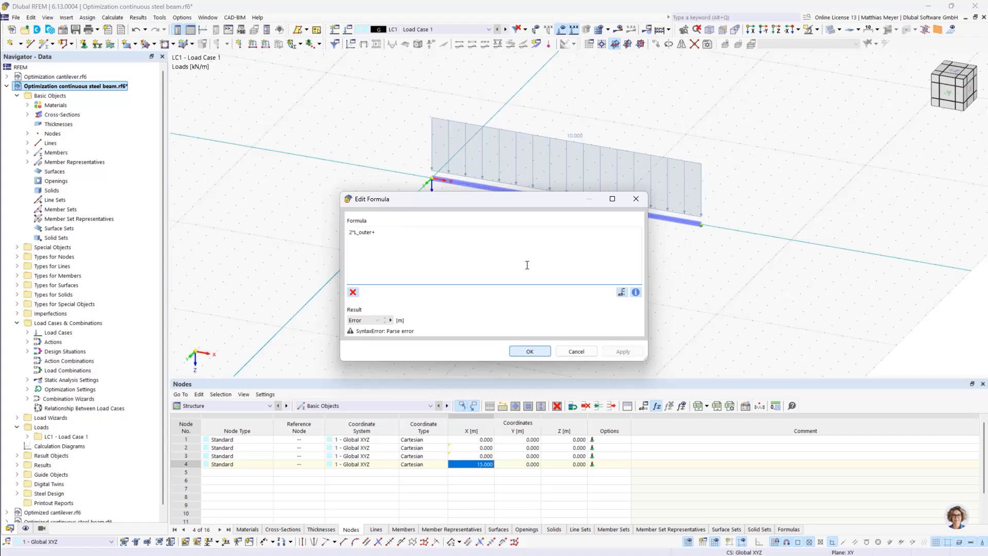
left_click(622, 291)
double_click(175, 157)
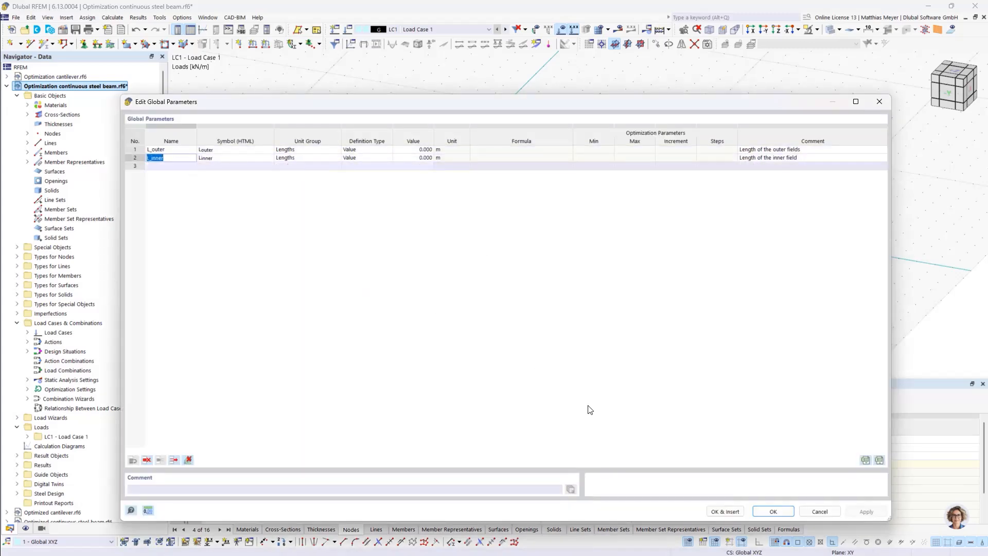
left_click(769, 513)
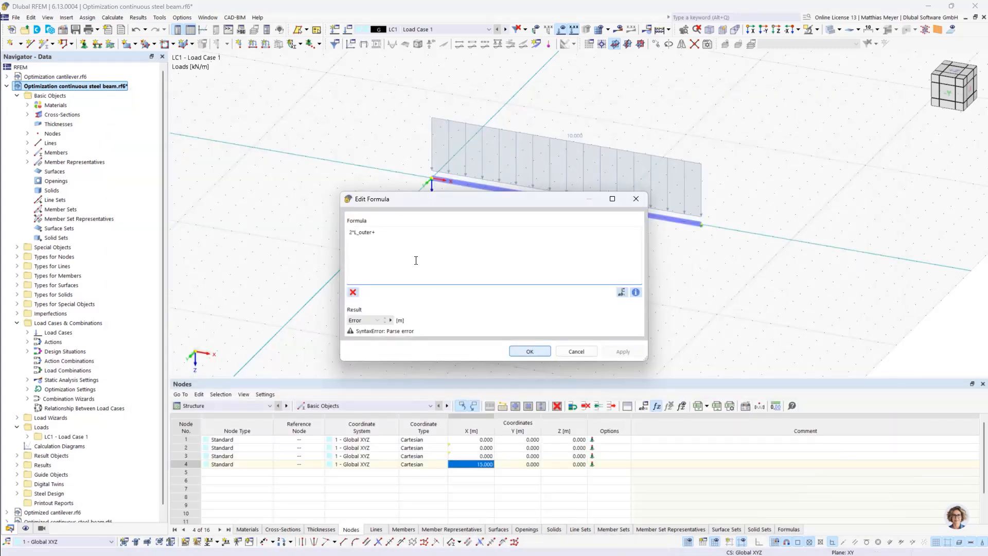
left_click(622, 292)
double_click(173, 161)
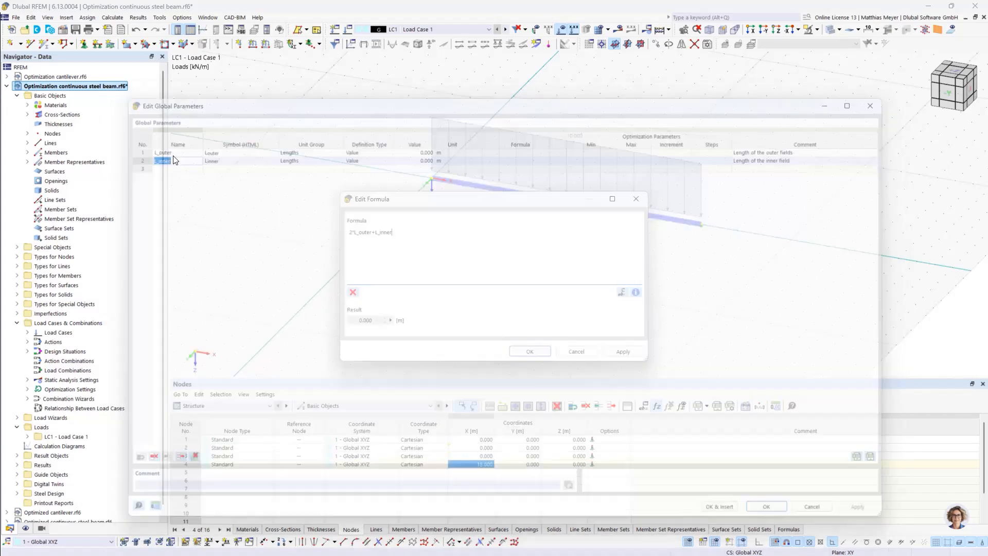
left_click(542, 350)
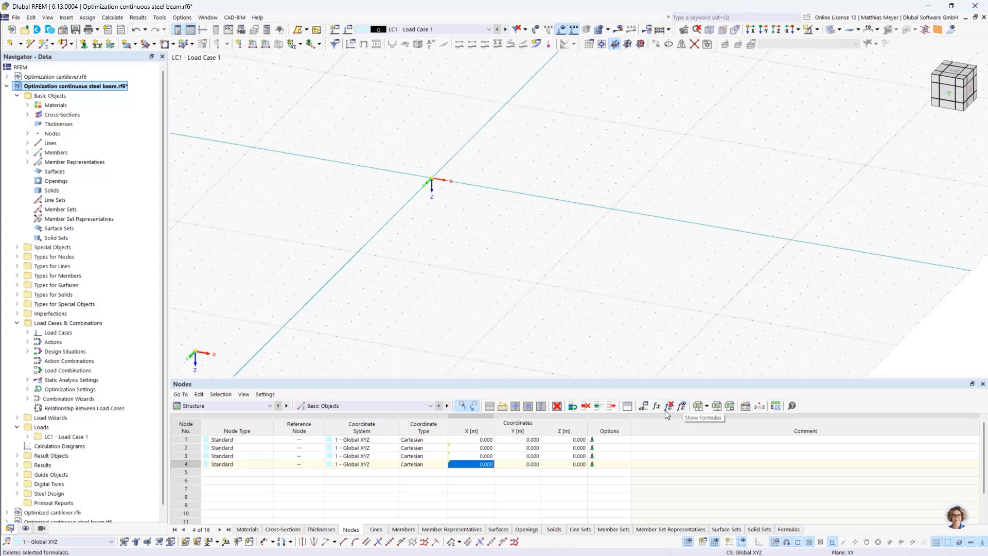
Set the values of the global parameters L_outer and L_inner to 5 m each
mouse_move(472, 467)
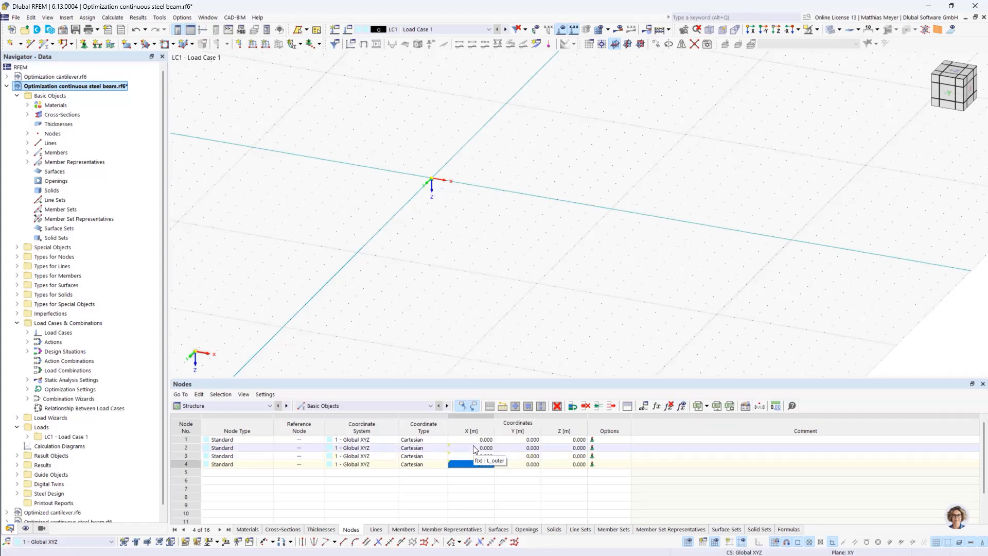
left_click(643, 405)
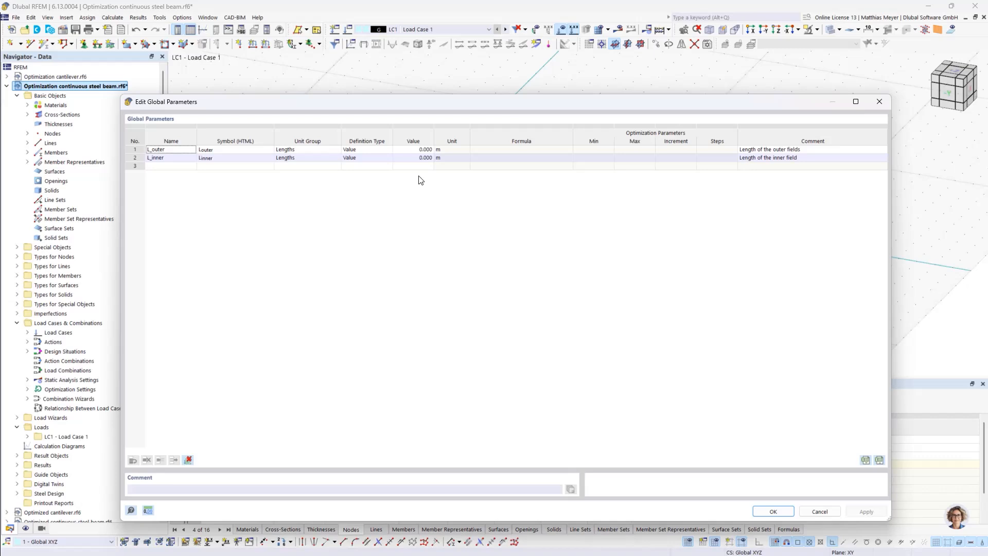
double_click(415, 150)
type("5")
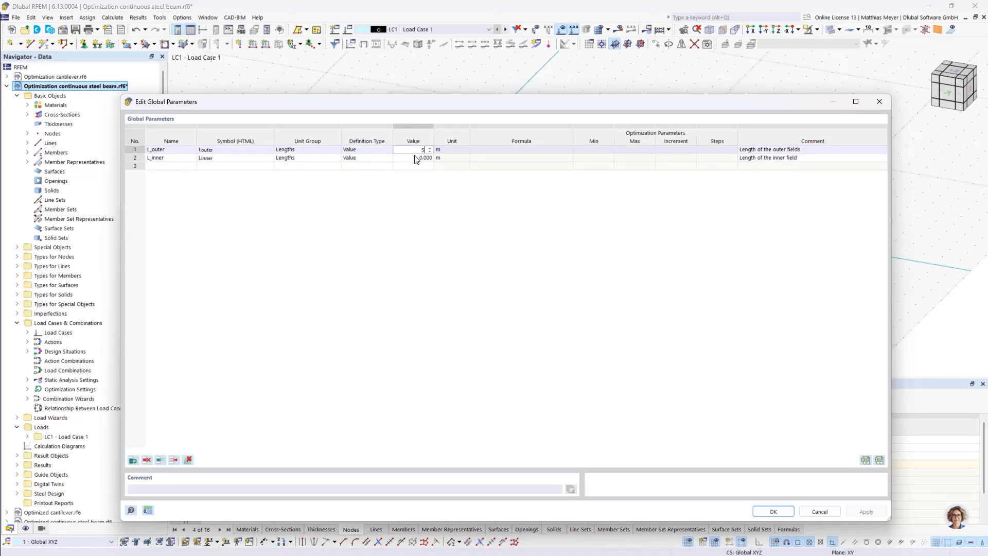
key("Return")
type("5")
key("Return")
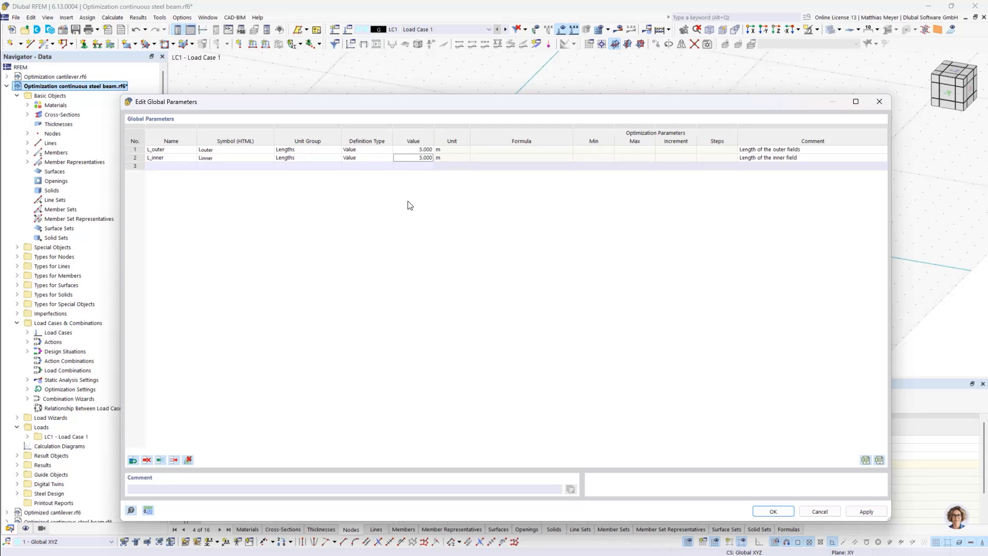
left_click(381, 150)
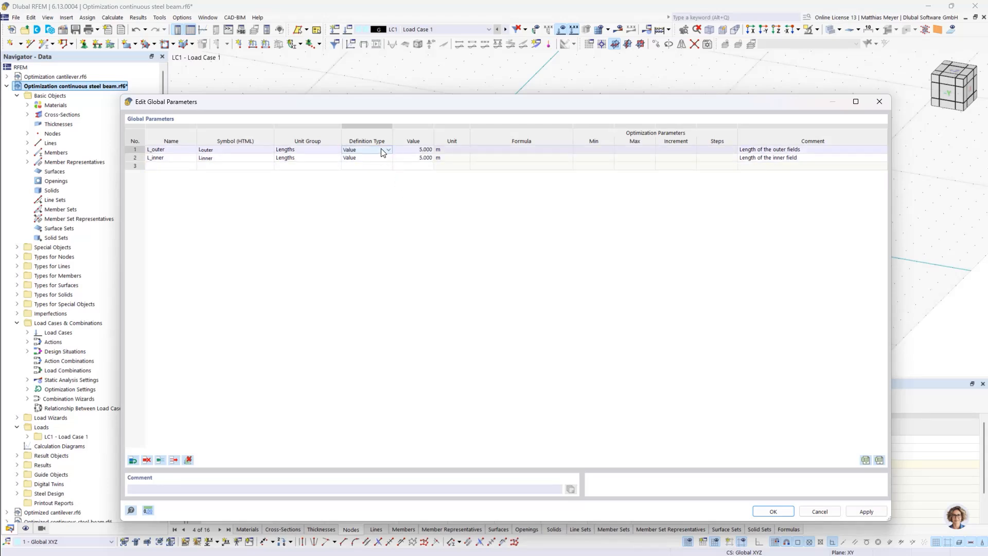
Add a third global length parameter named L_whole with the comment "Whole length of the beam"
left_click(182, 166)
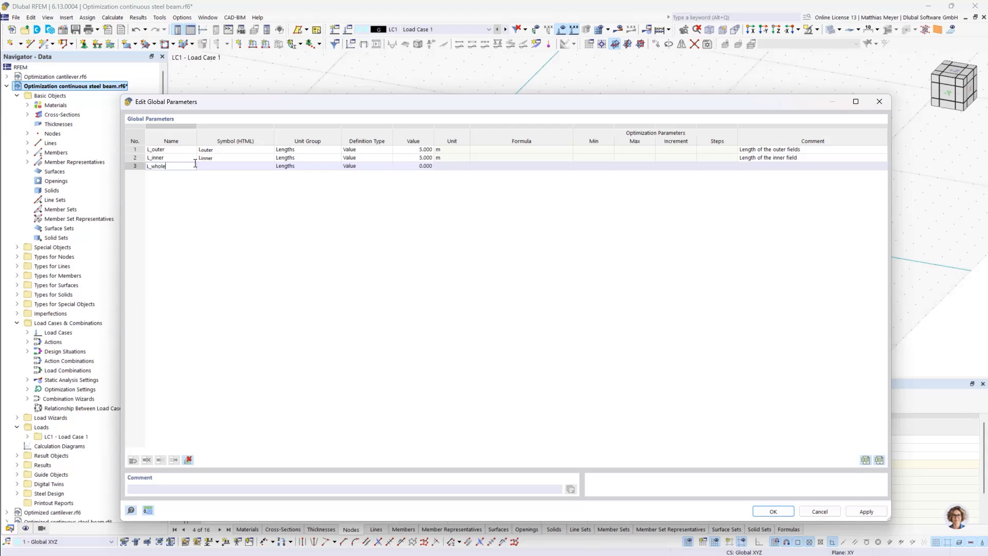
left_click(756, 166)
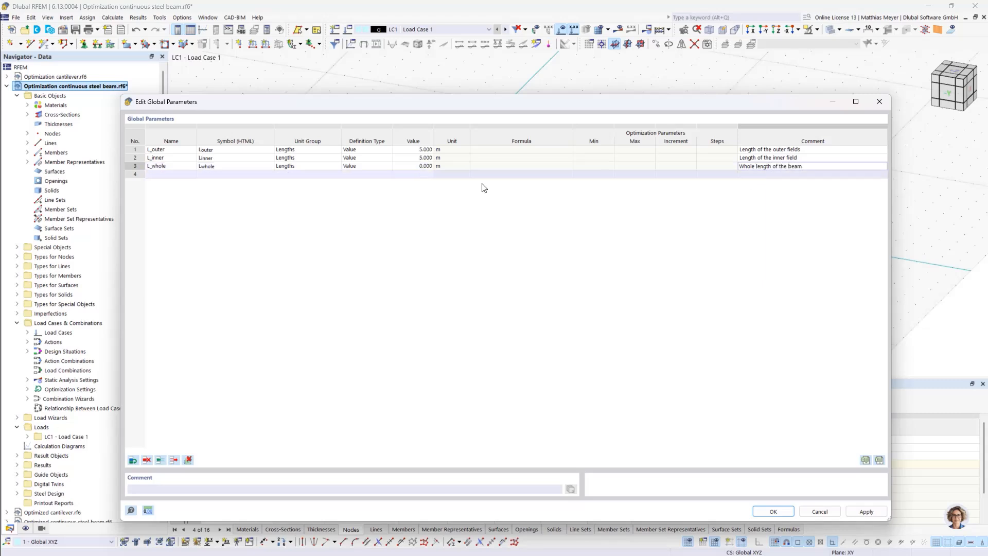
left_click(418, 166)
left_click(421, 165)
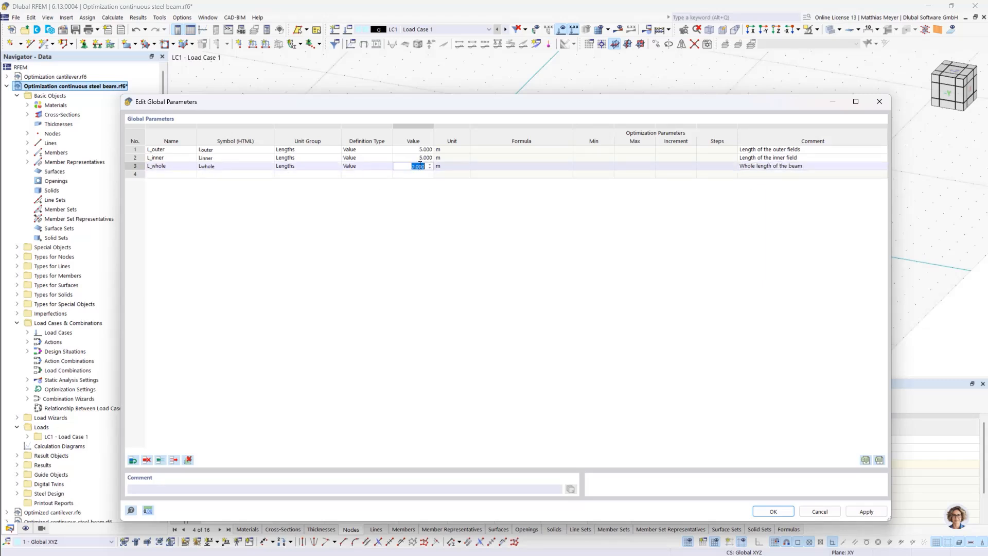
Change L_whole to the Optimization Formula definition type with the formula 2*L_outer+L_inner and save the parameters
left_click(368, 166)
left_click(367, 167)
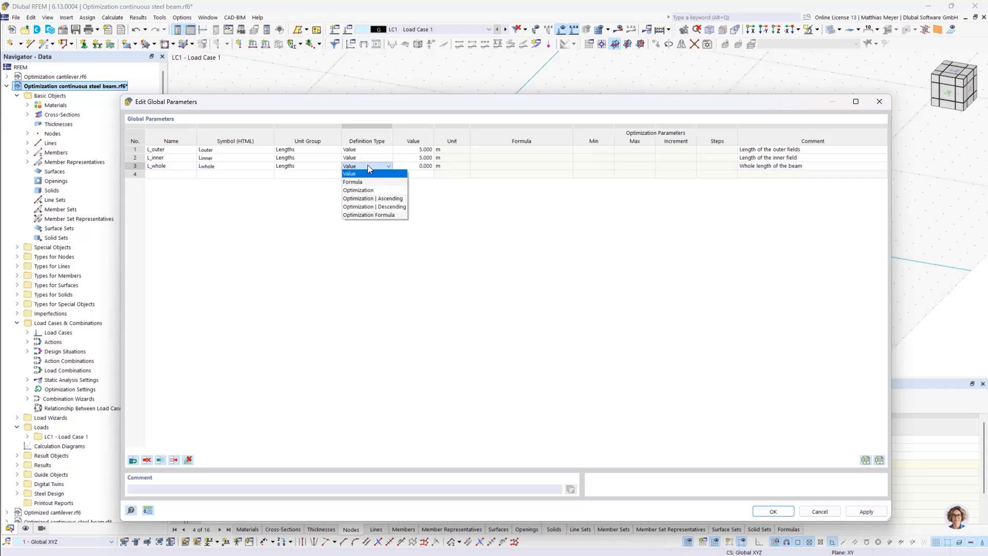
left_click(371, 212)
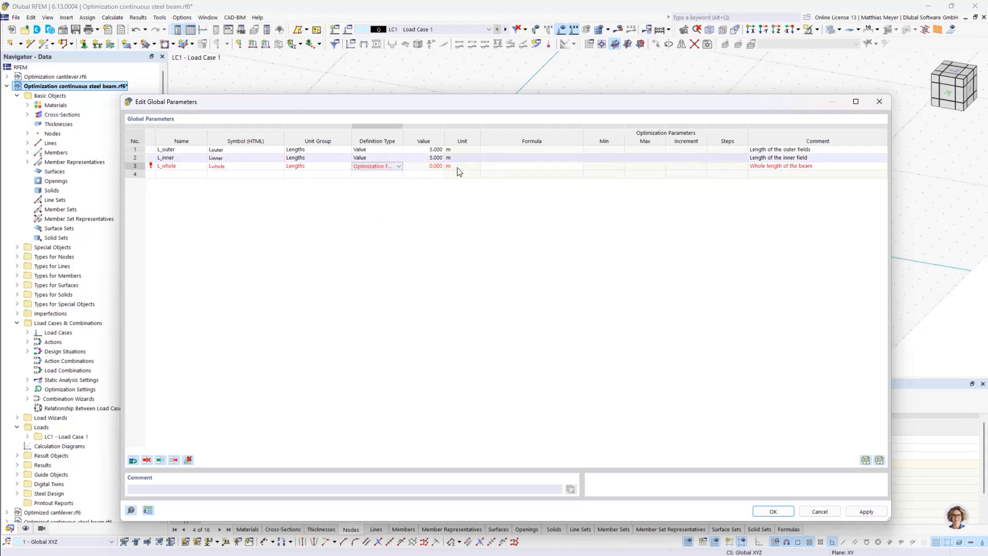
left_click(432, 167)
left_click(530, 163)
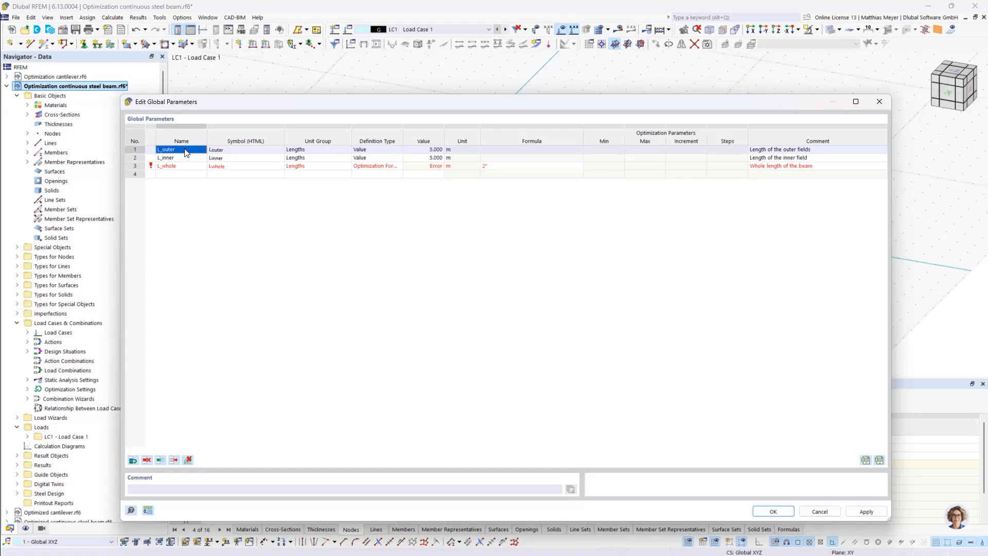
left_click(492, 164)
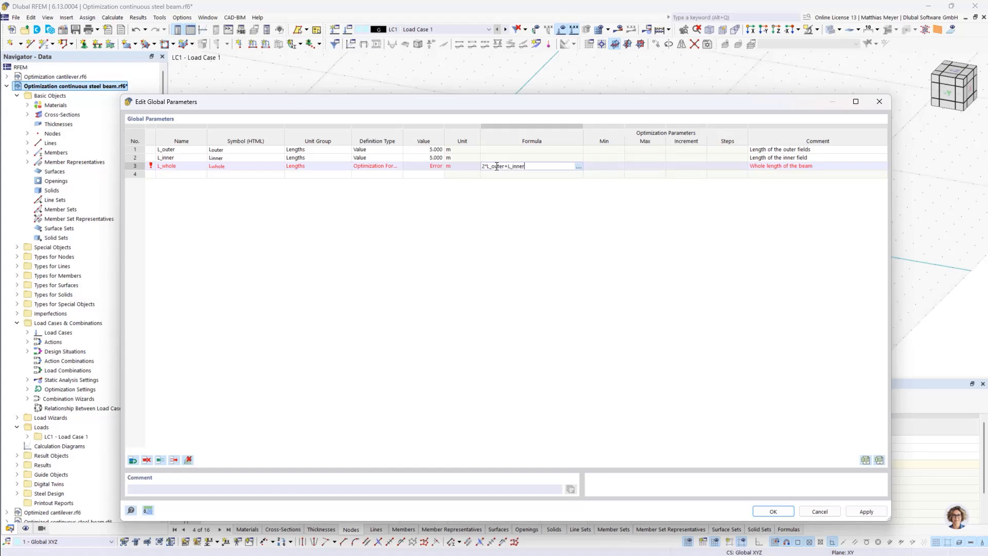
key("Return")
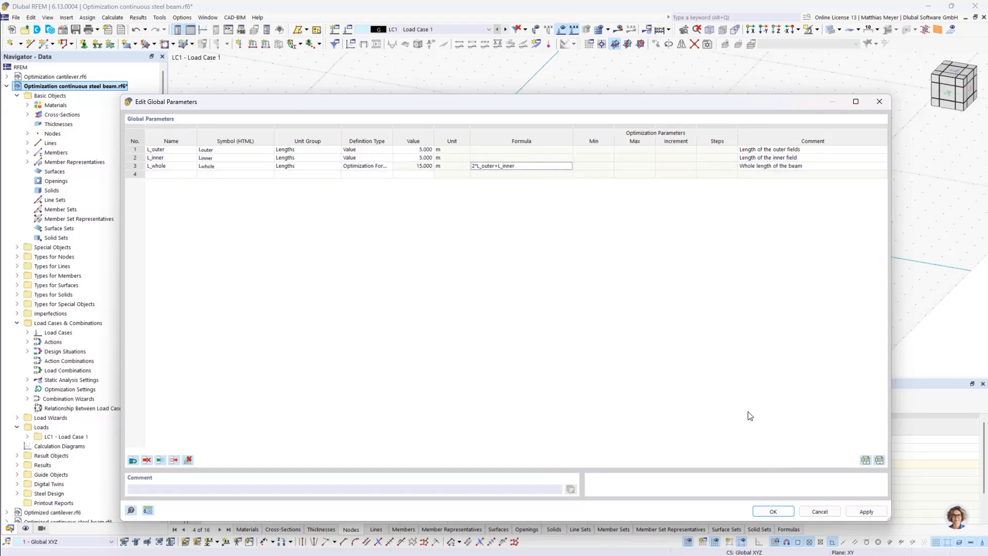
left_click(772, 512)
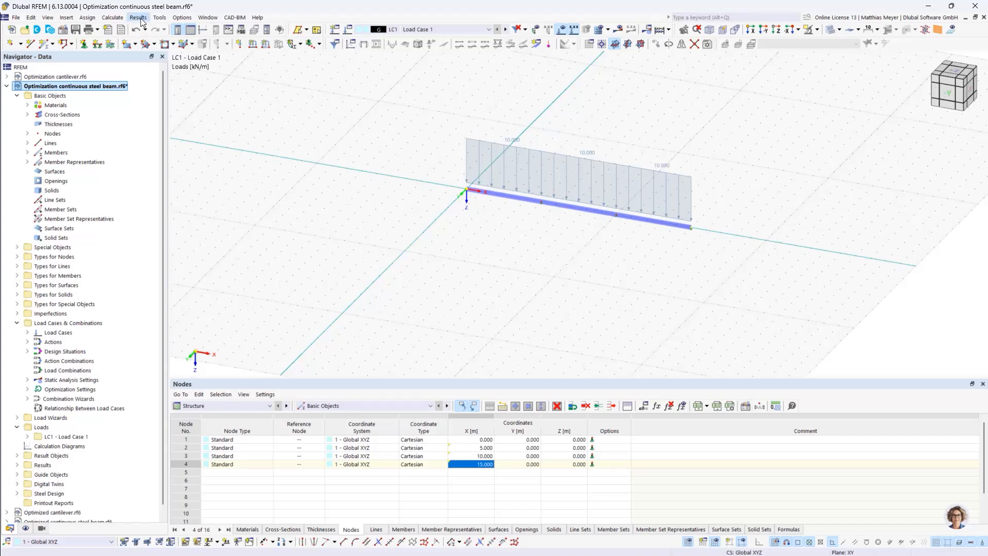
left_click(181, 18)
mouse_move(163, 20)
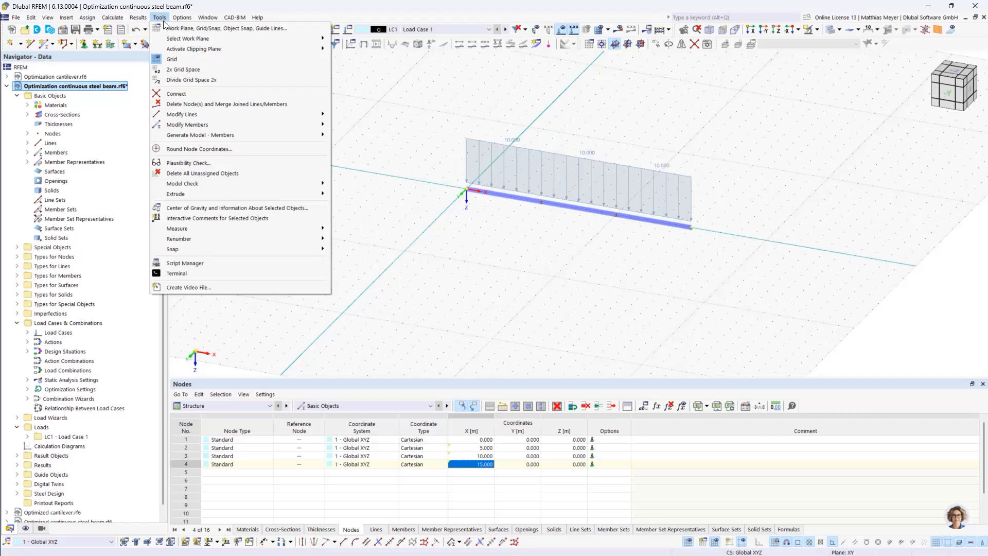
mouse_move(112, 17)
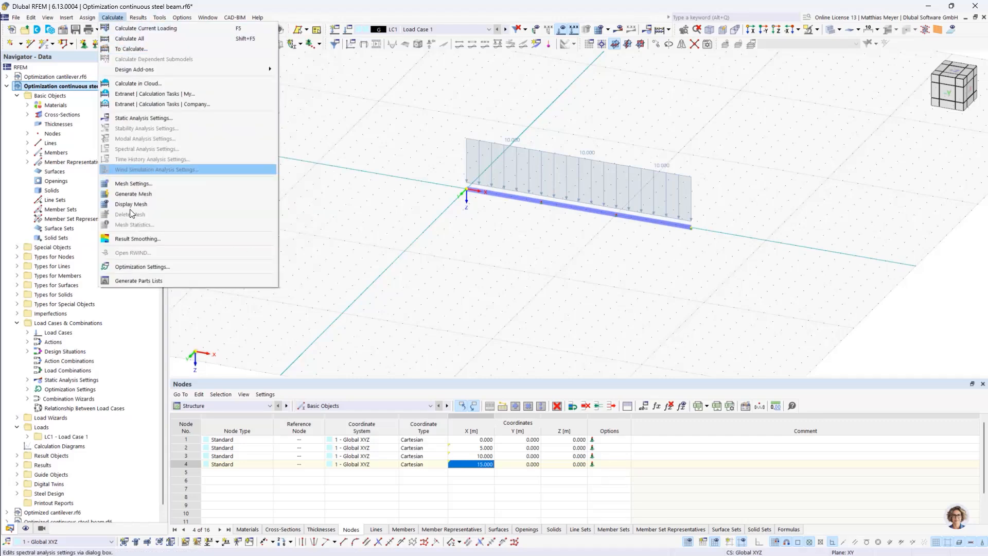
Set the optimization target value to Max. global parameter with L_whole as the parameter and save the optimization settings
left_click(143, 272)
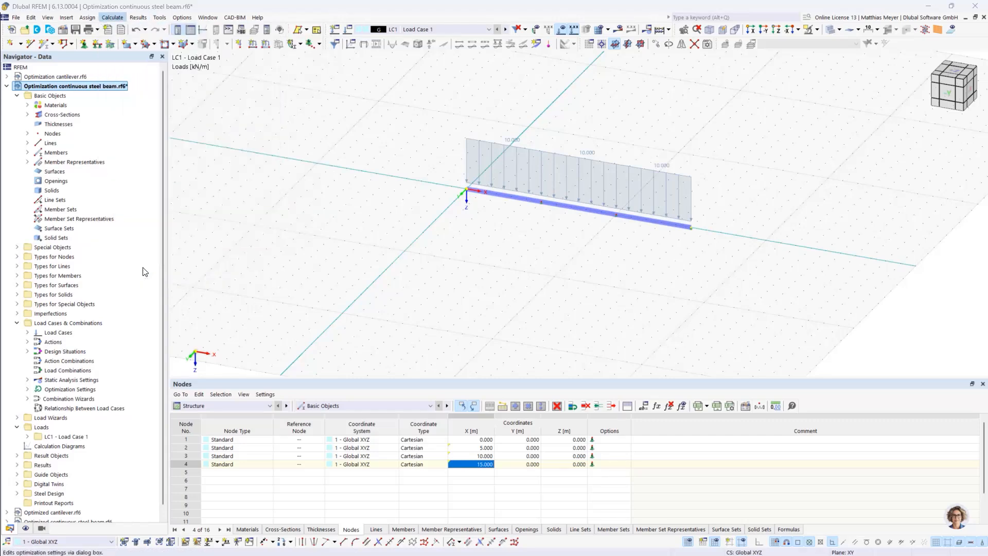
left_click_drag(446, 103, 476, 123)
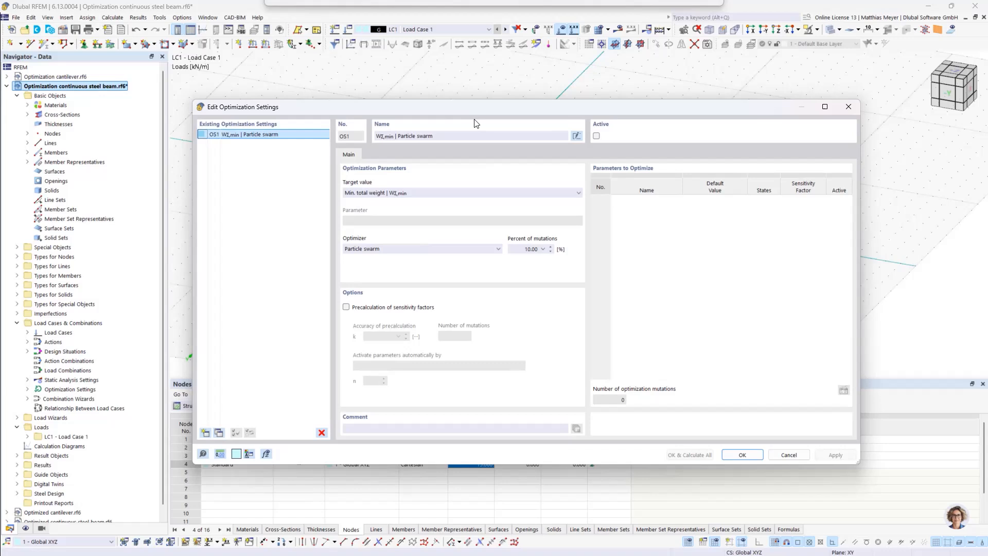
left_click(511, 197)
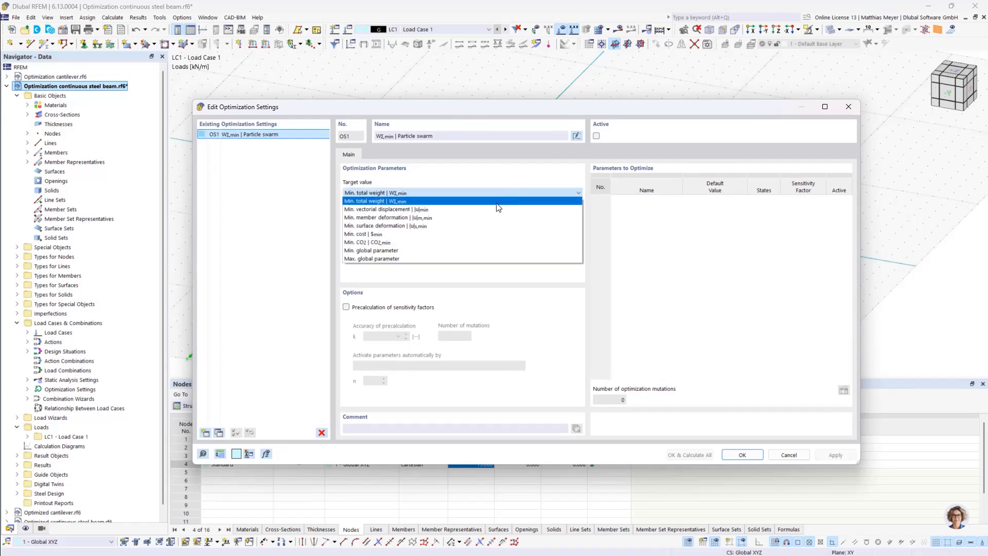
left_click(438, 262)
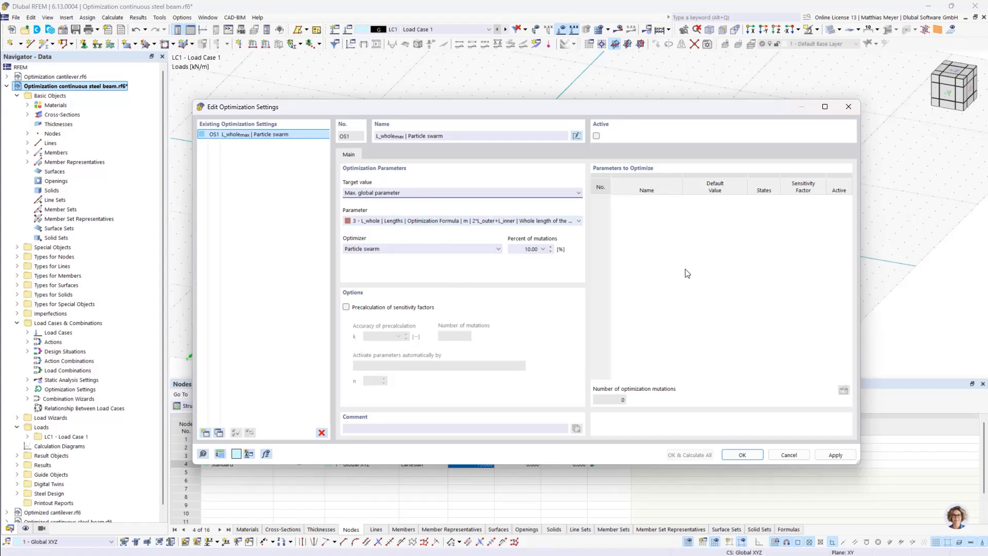
left_click(383, 194)
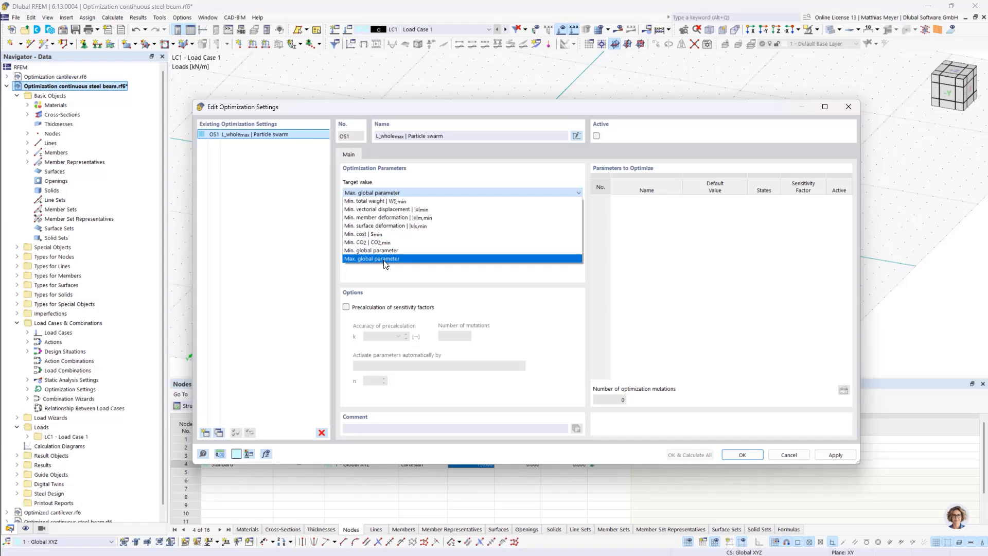
left_click(384, 260)
left_click(371, 193)
left_click(392, 256)
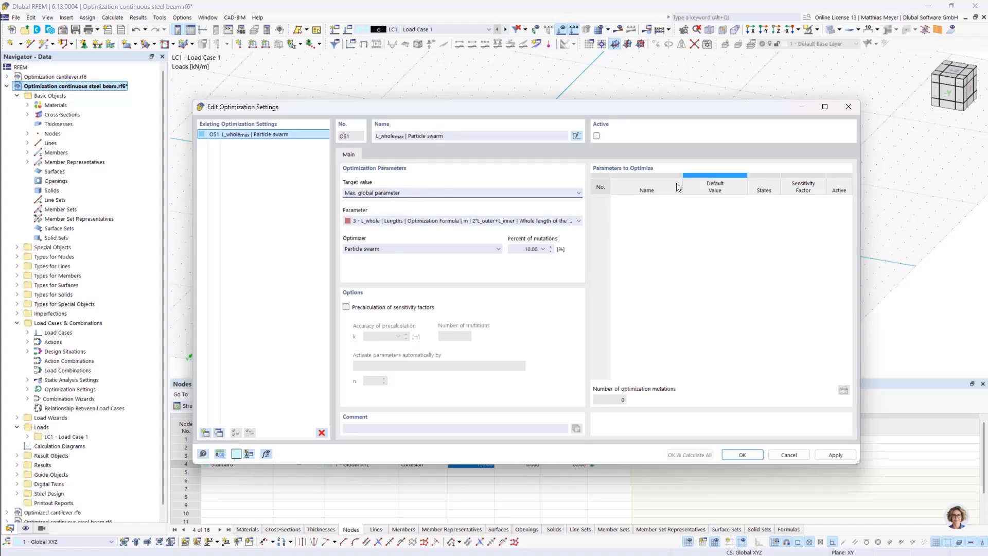
left_click(742, 455)
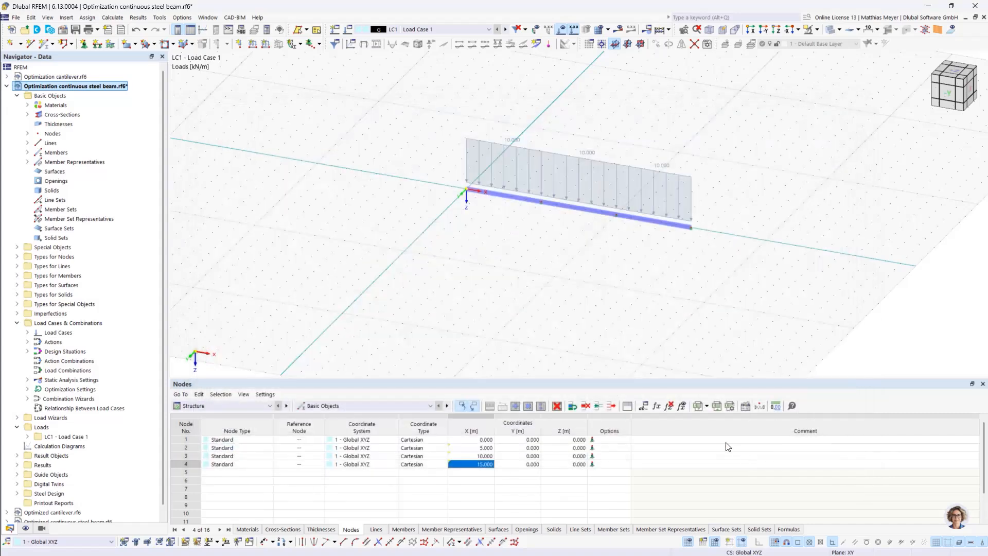
Change the definition type of the global parameters L_outer and L_inner to Optimization
left_click(645, 406)
left_click(387, 152)
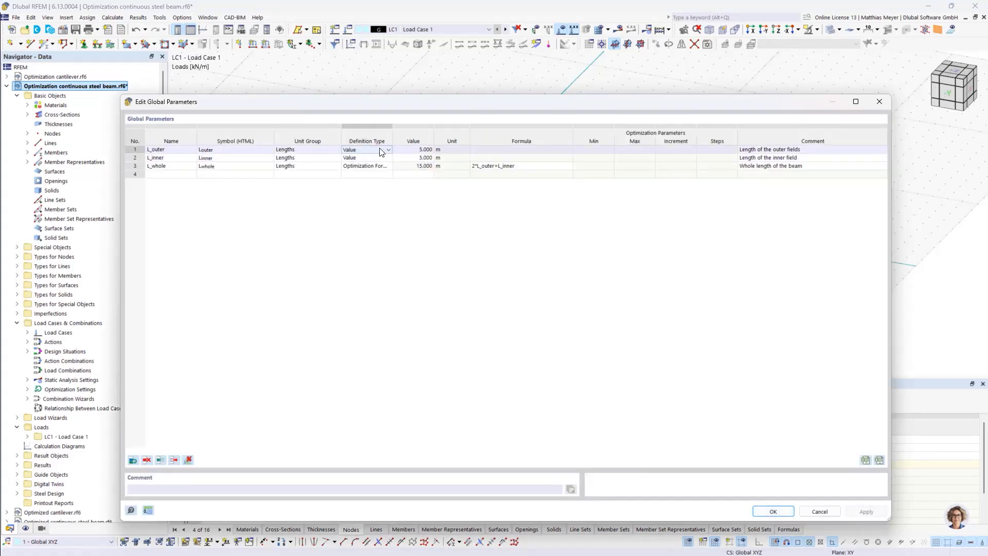
left_click(374, 150)
left_click(371, 171)
left_click(372, 158)
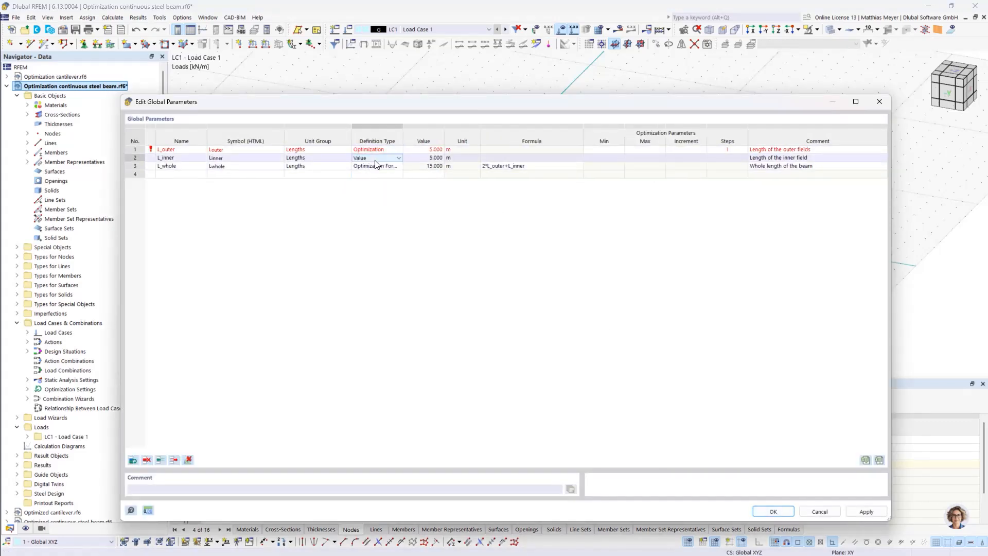
left_click(374, 158)
left_click(376, 180)
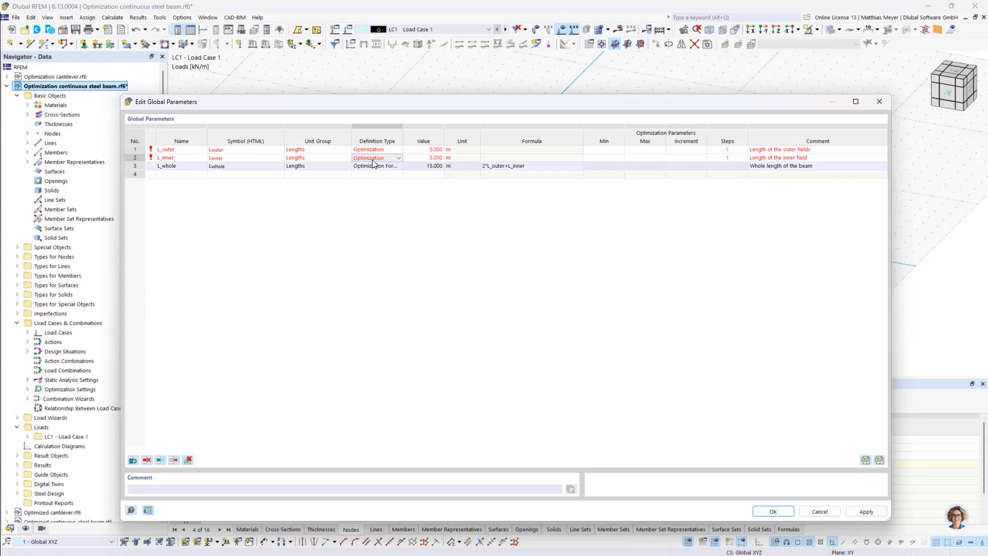
Set the optimization range of L_outer and L_inner to a minimum of 0.5 m and a maximum of 10 m
left_click(601, 149)
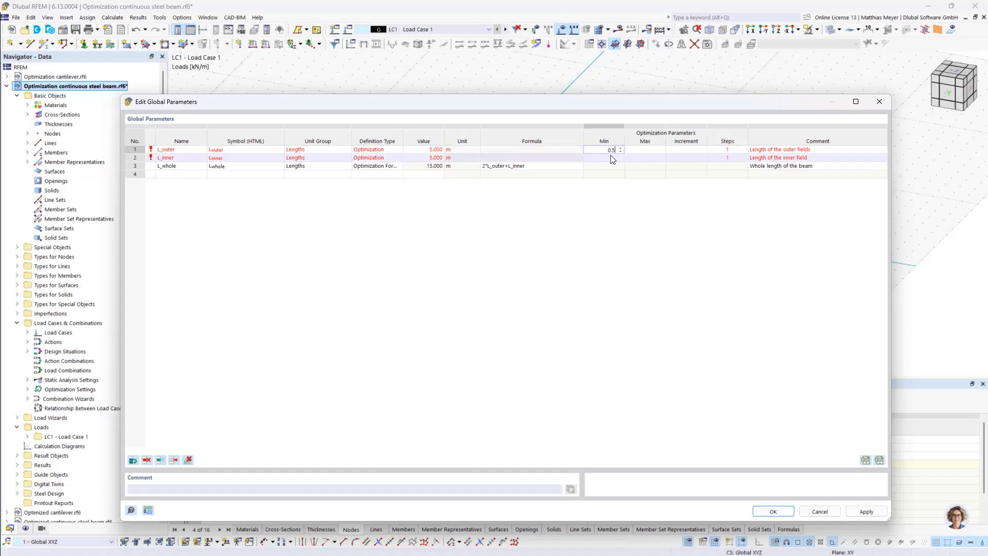
key("Tab")
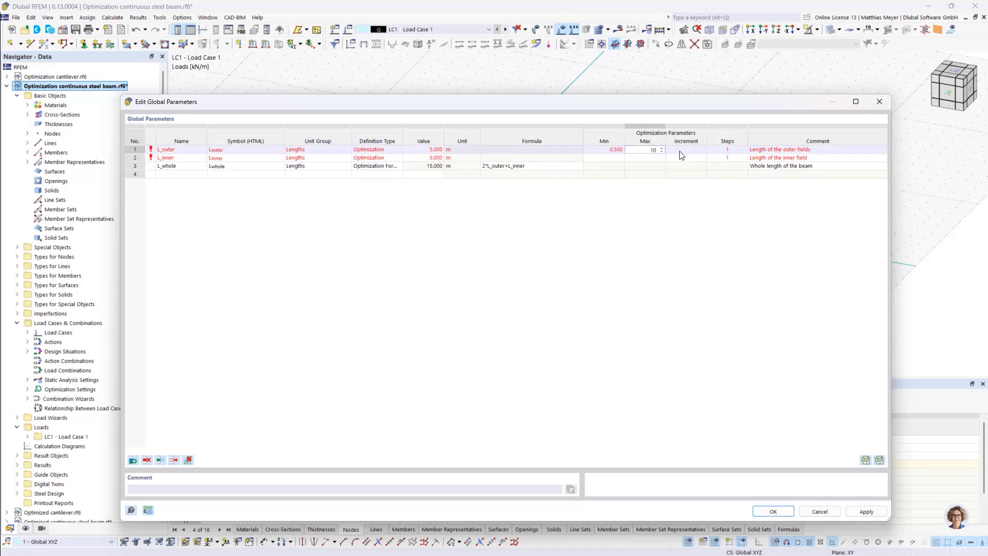
left_click(604, 158)
type("0.")
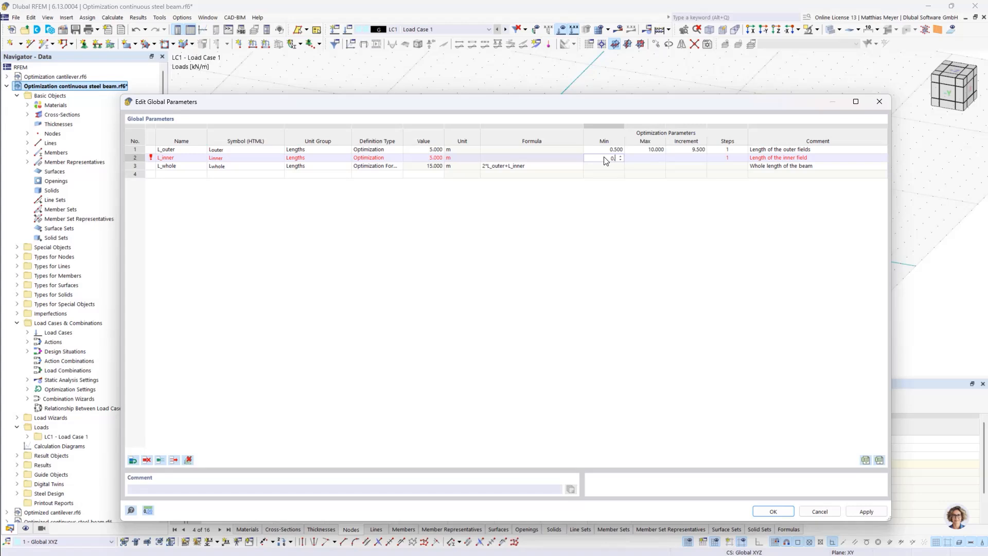
type("5")
left_click(640, 160)
type("10")
key("Return")
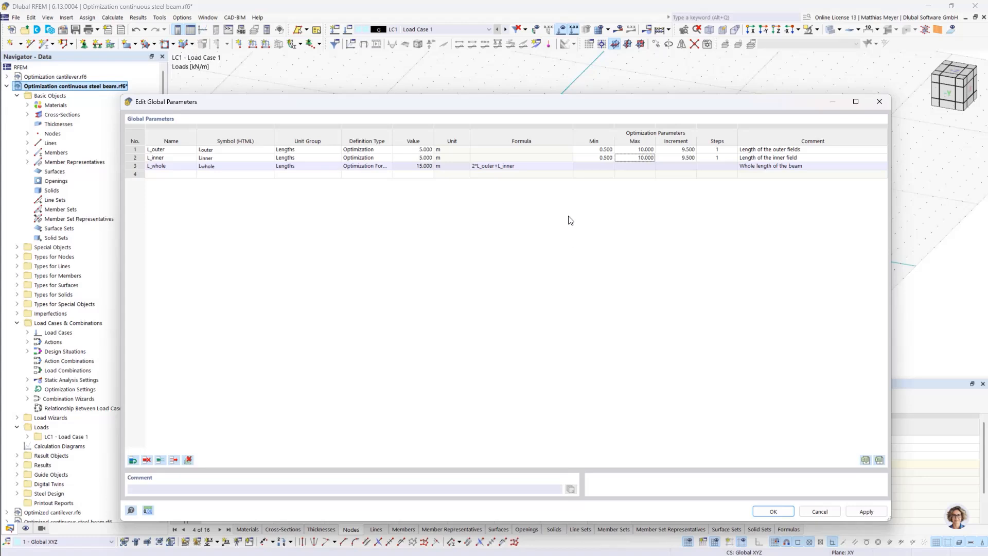
Set 20 optimization steps for both L_outer and L_inner and save the global parameters
left_click(714, 150)
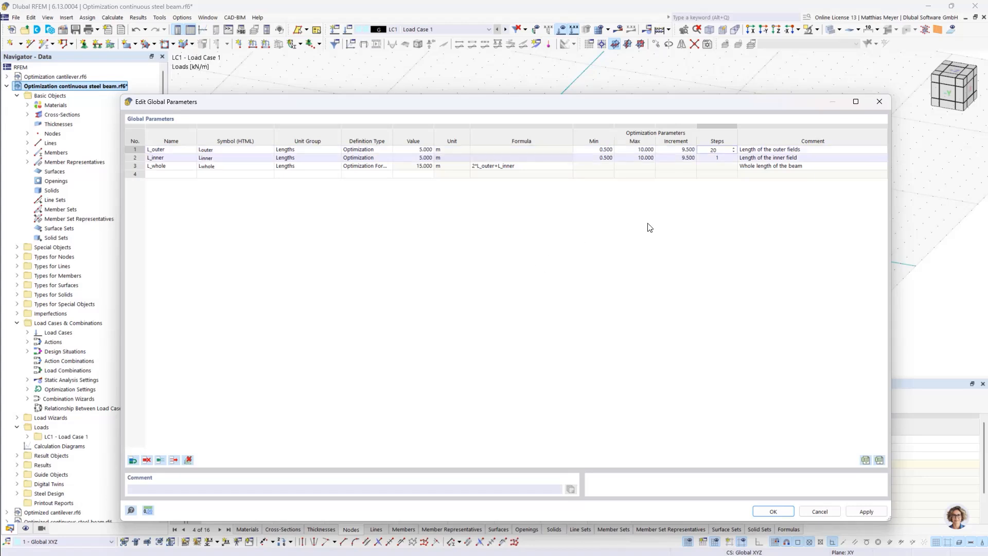
left_click(709, 158)
type("20")
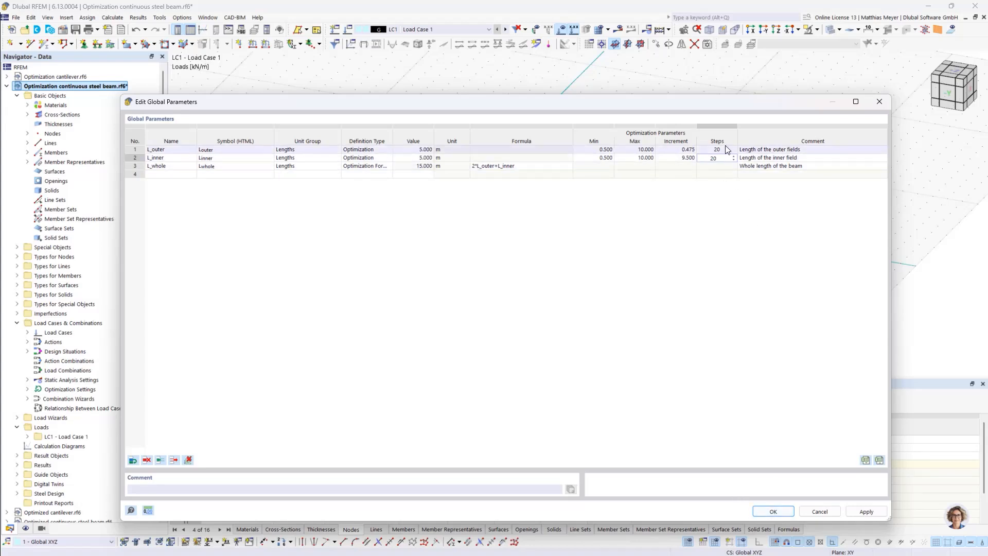
left_click(772, 511)
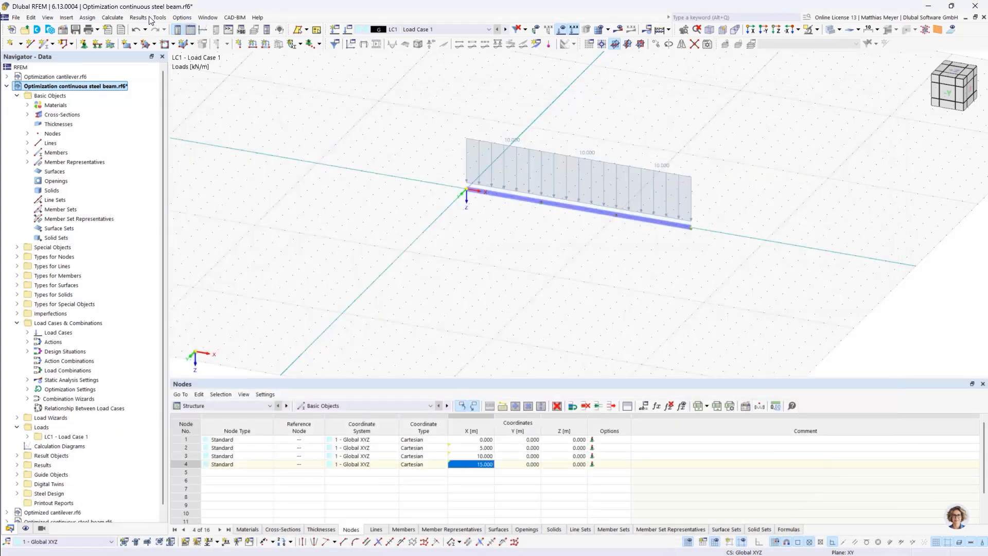
Review the parameters to optimize in the optimization settings and check their ranges and steps in the global parameters
left_click(112, 17)
left_click(143, 267)
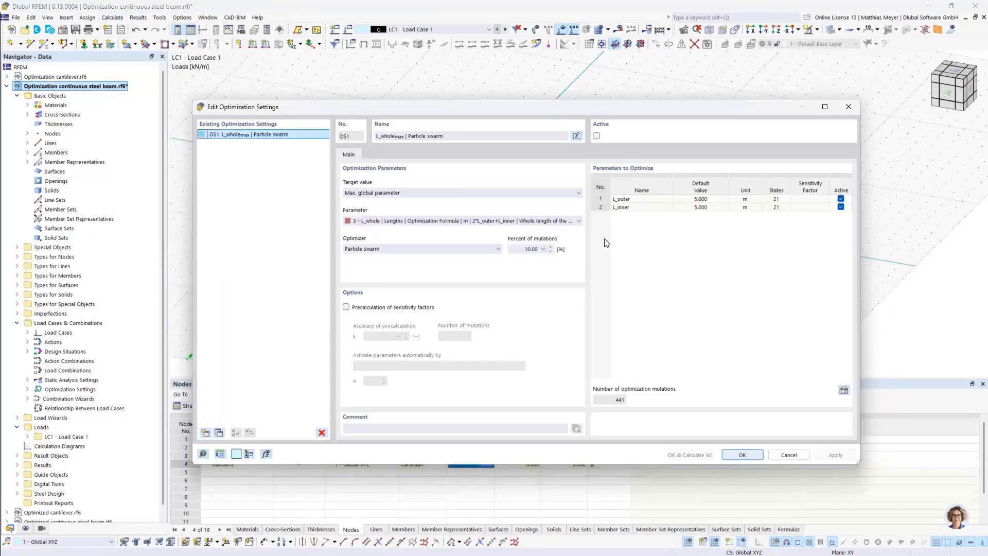
left_click(621, 208)
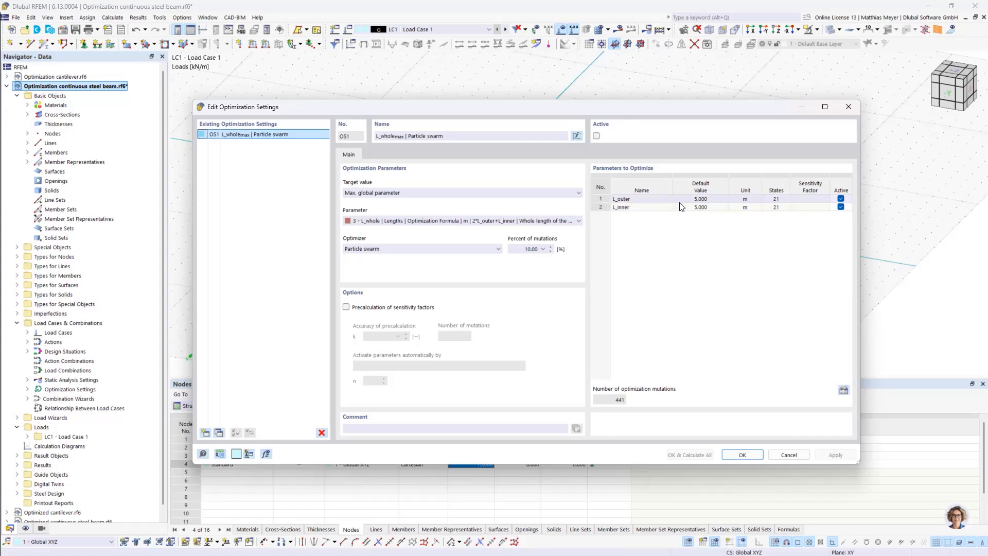
left_click_drag(679, 109, 692, 38)
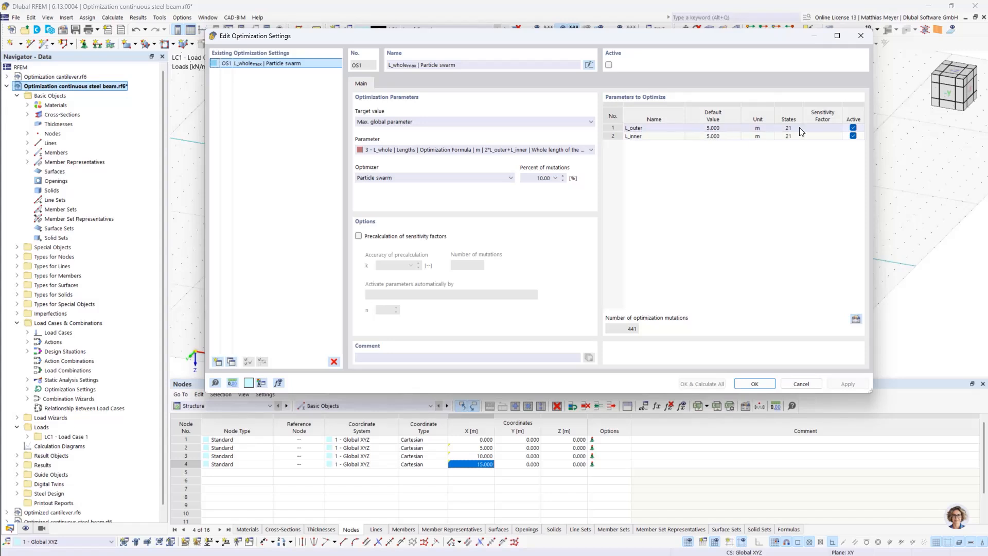
left_click(856, 319)
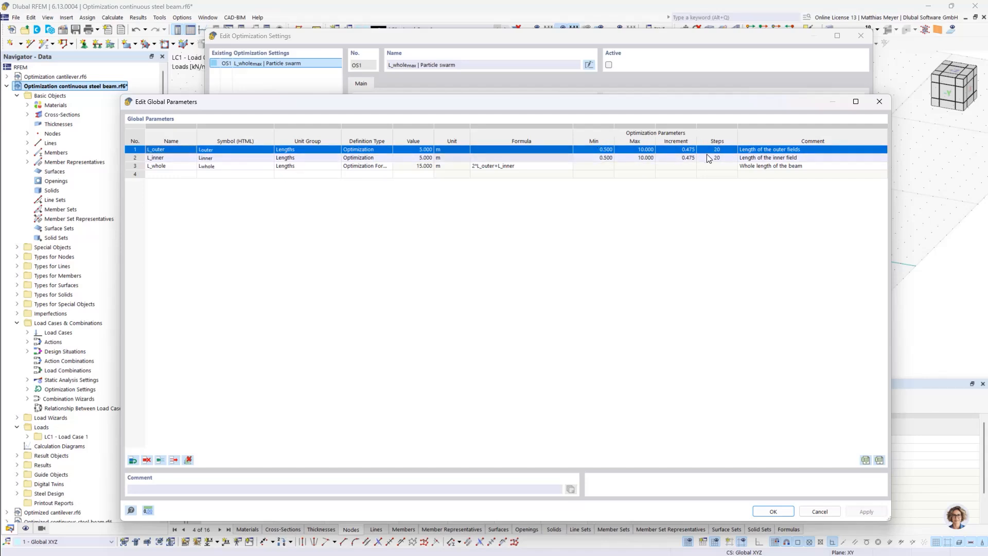
left_click(773, 511)
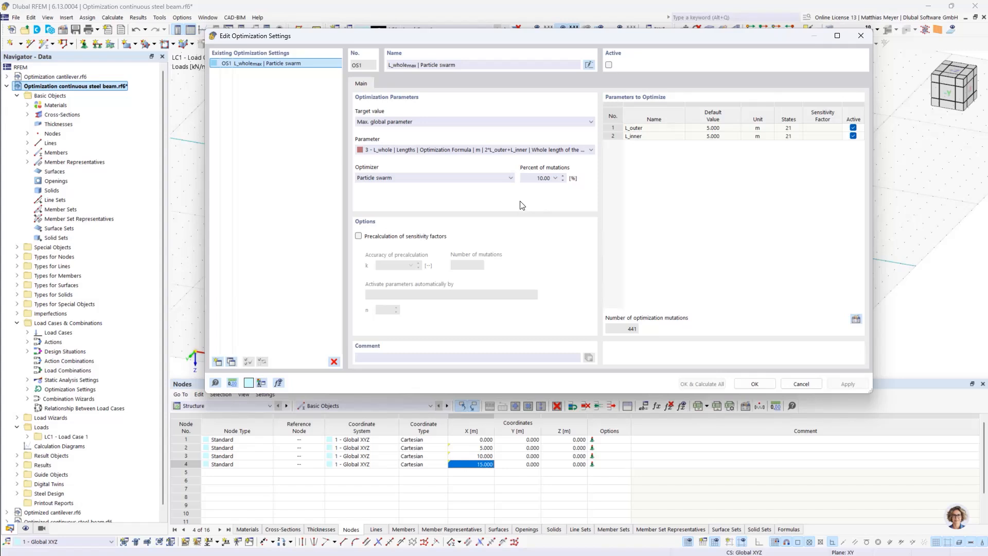
Set the optimizer of the L_whole optimization setting to All mutations
left_click(478, 178)
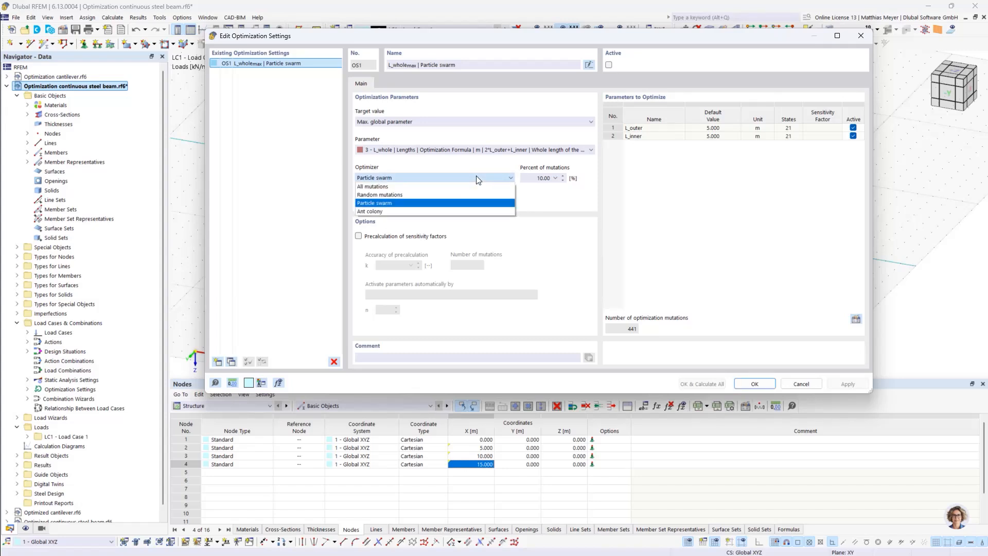
left_click(436, 187)
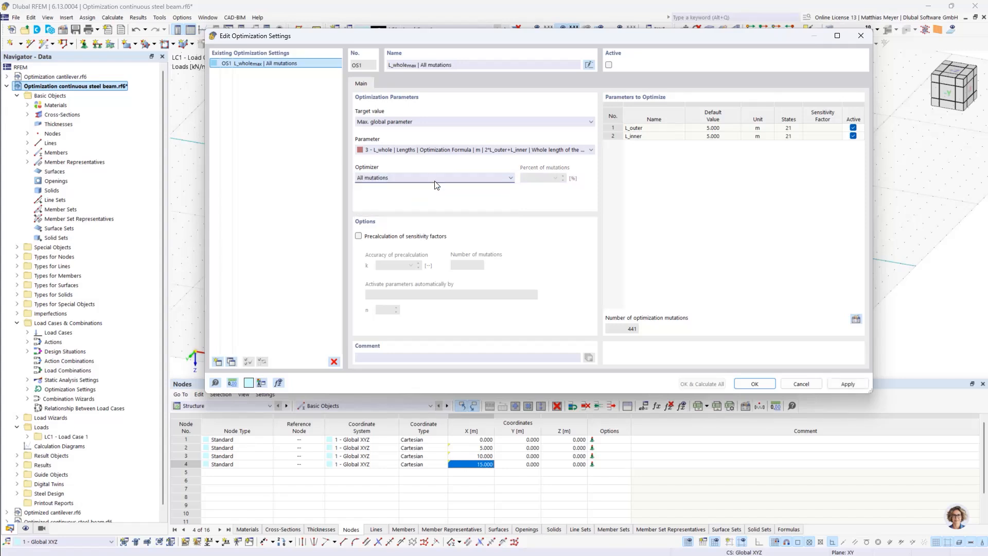
left_click(435, 178)
left_click(433, 187)
left_click(426, 180)
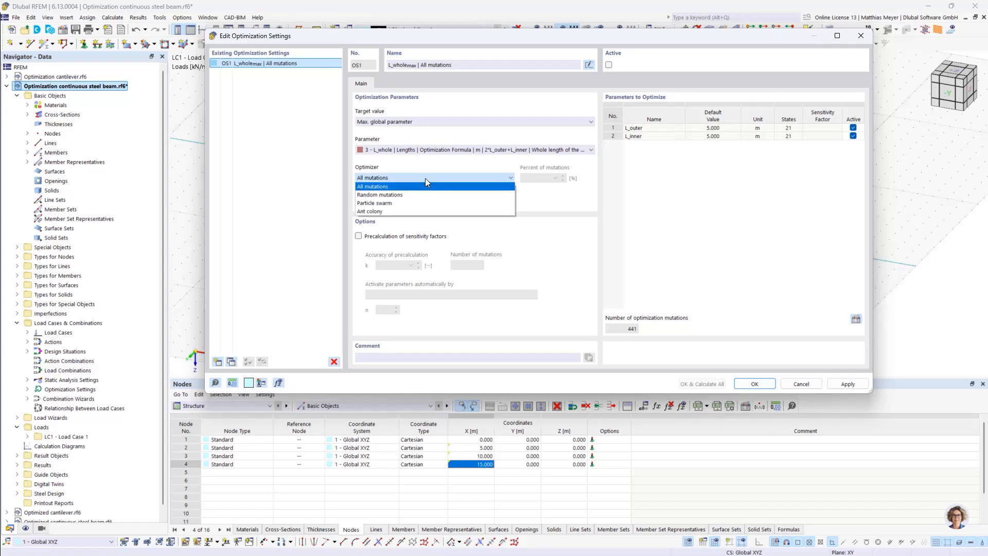
left_click(421, 187)
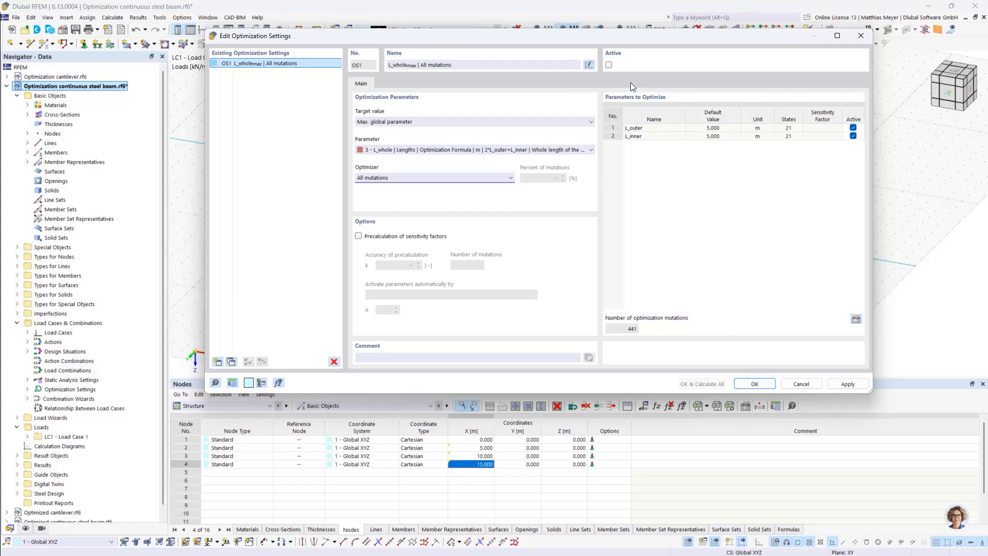
Activate the L_whole optimization setting and save it without starting the calculation
left_click(610, 64)
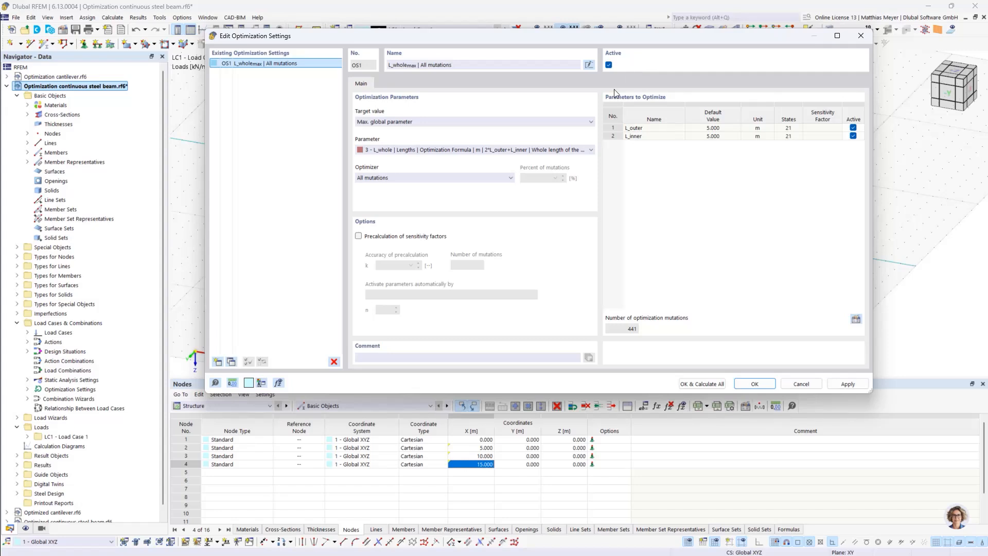
left_click(738, 386)
left_click(801, 385)
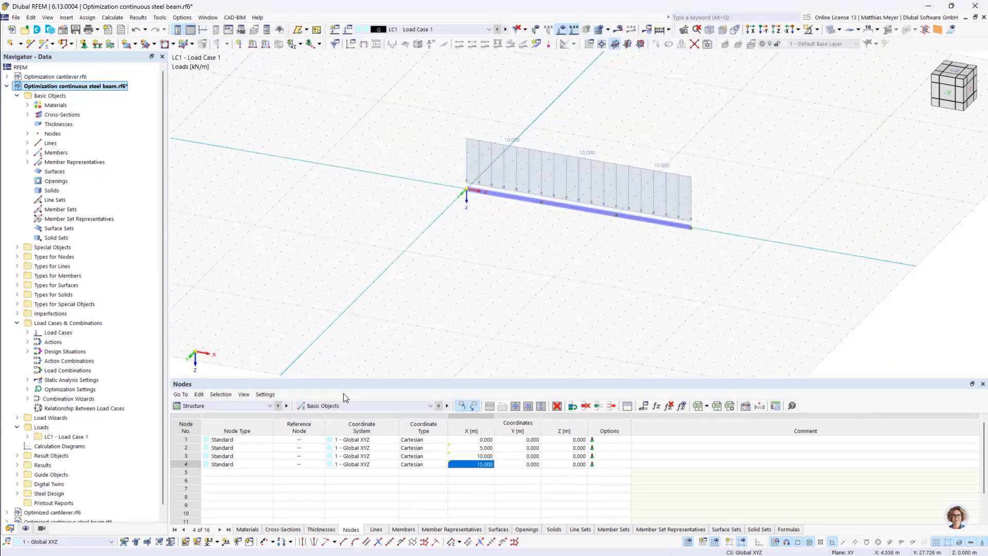
Exclude the SLS Characteristic, Frequent and Quasi-permanent design situations from the steel design, keeping only the ULS situation
left_click(262, 405)
left_click(216, 455)
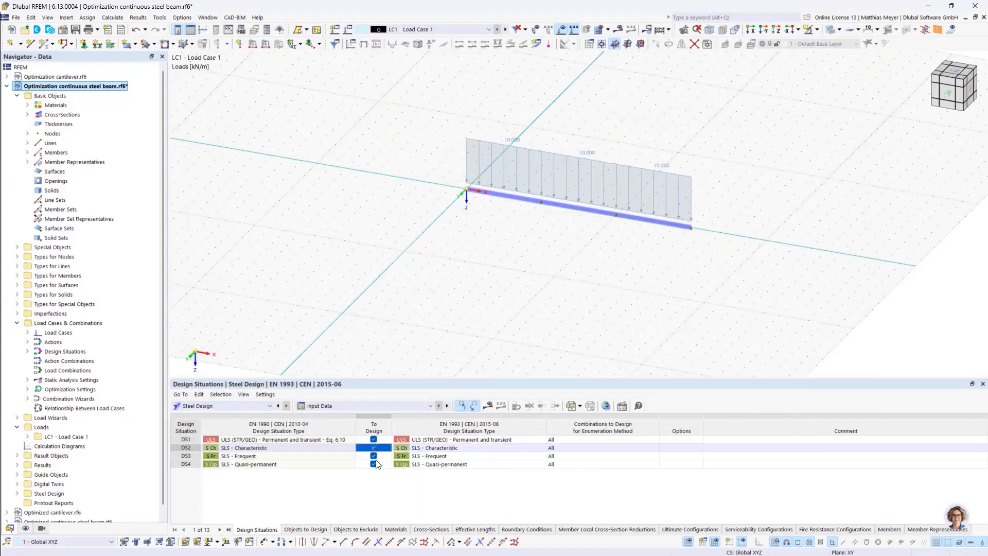
left_click(373, 448)
left_click(374, 455)
left_click(374, 464)
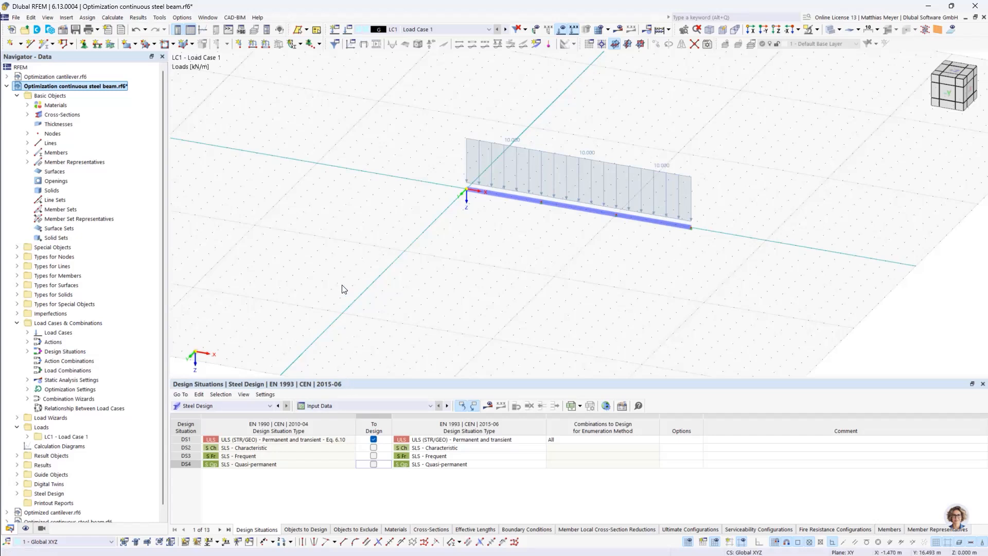
Start the optimization calculation from the optimization settings and move the solver window clear of the model and results table
left_click(181, 18)
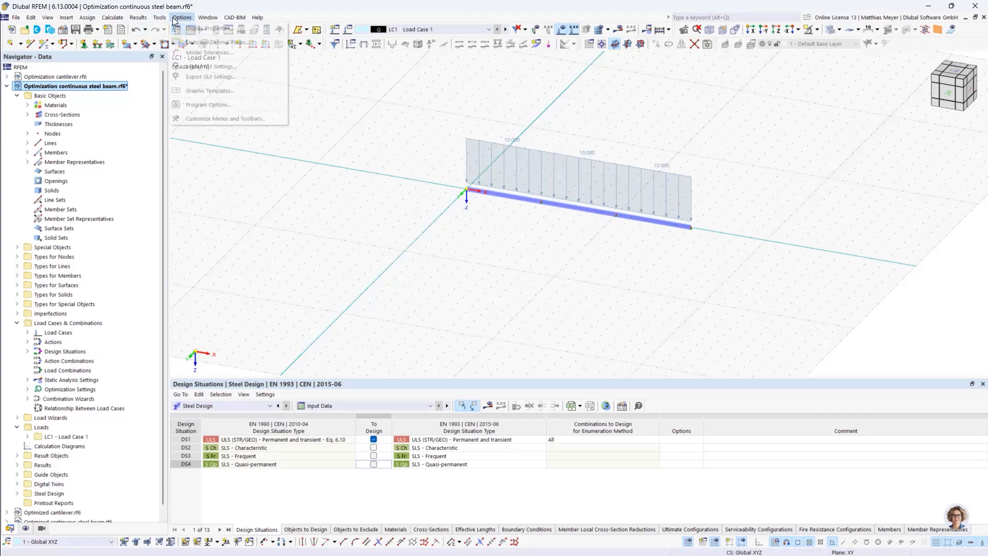
mouse_move(112, 17)
left_click(142, 266)
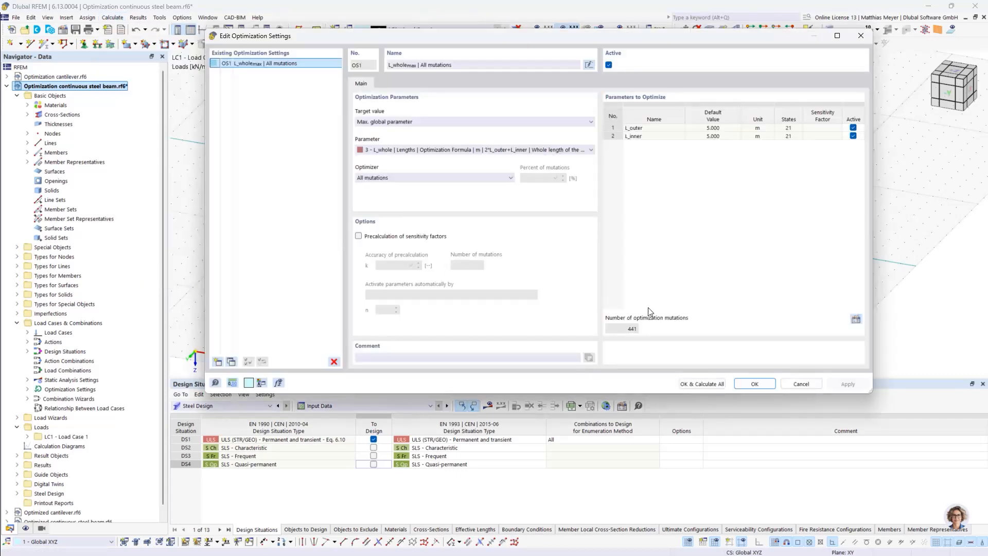
left_click(715, 384)
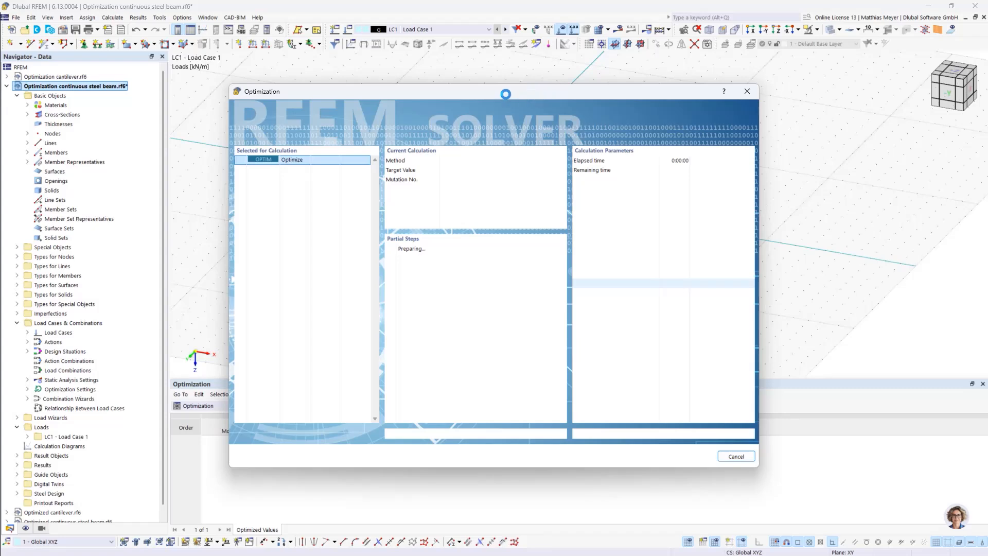
left_click_drag(490, 92, 668, 39)
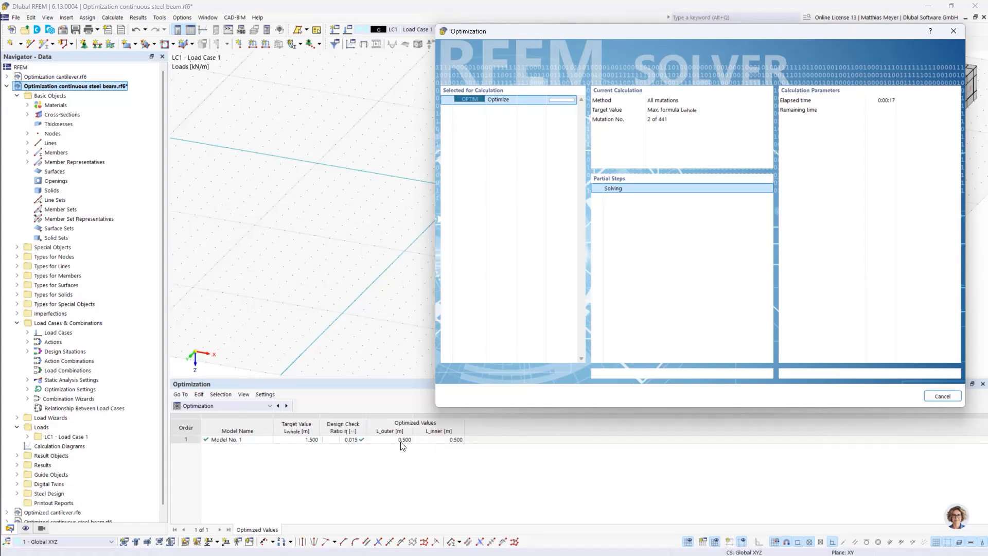
left_click_drag(600, 29, 719, 248)
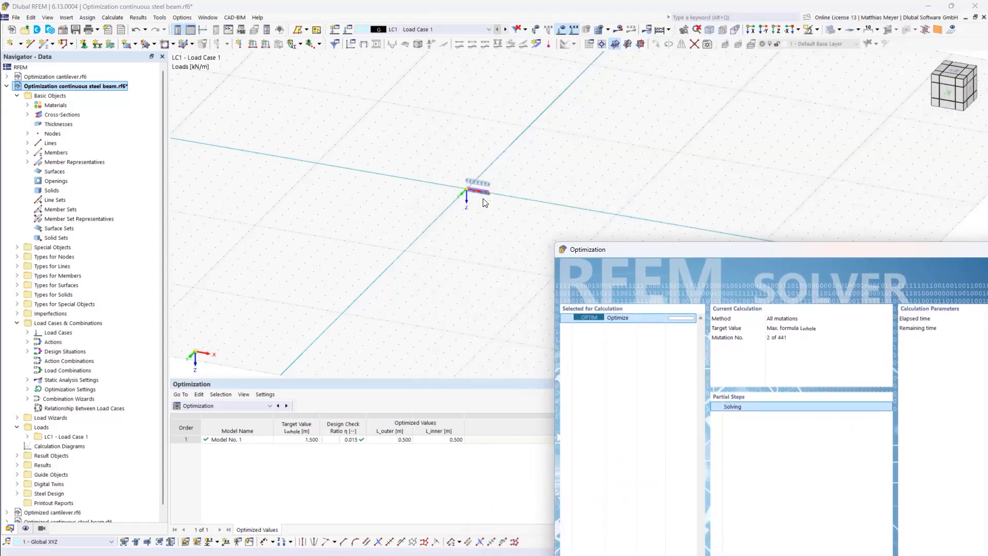
Cancel the running optimization calculation and dismiss the cancellation notice
left_click_drag(620, 250, 609, 196)
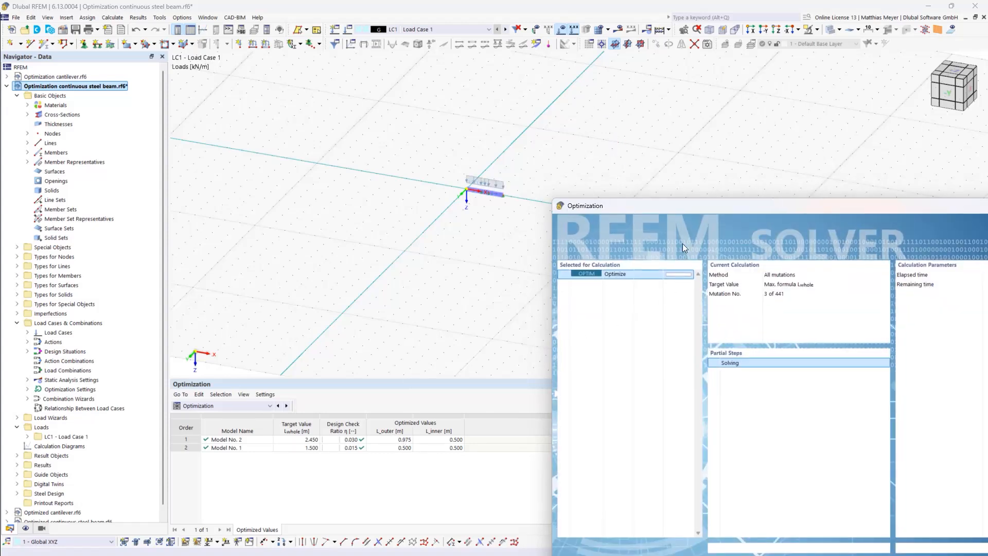
left_click_drag(670, 206, 635, 68)
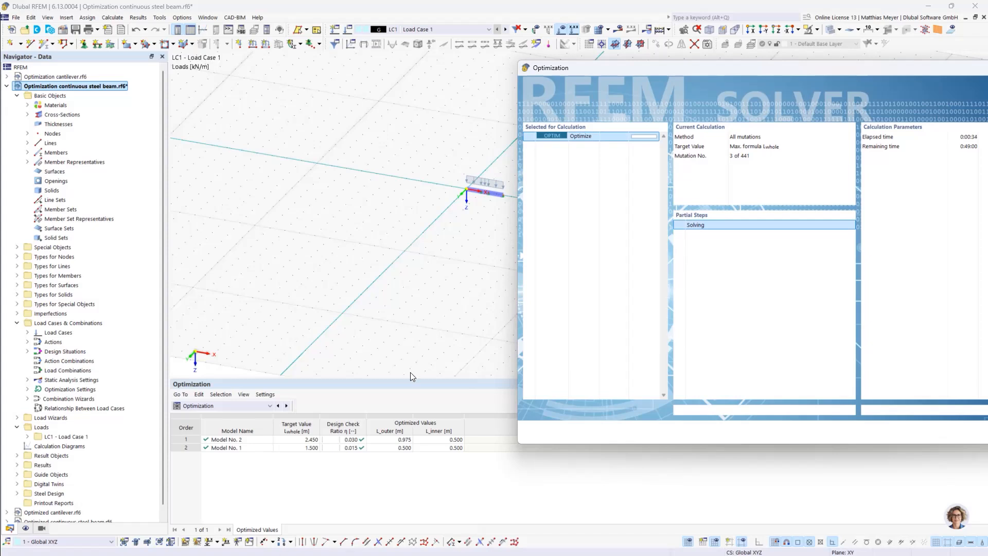
left_click_drag(713, 68, 593, 27)
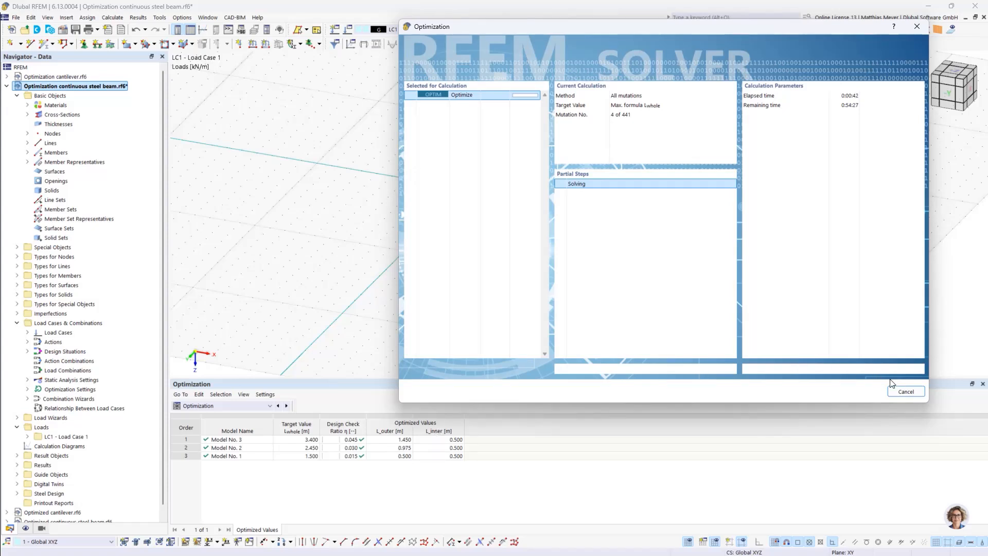
left_click(907, 392)
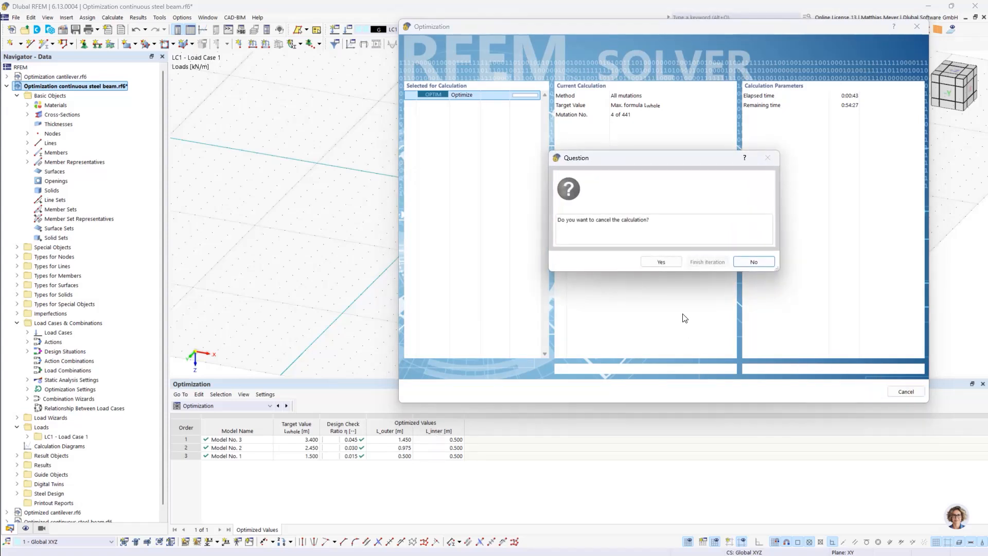
left_click(662, 263)
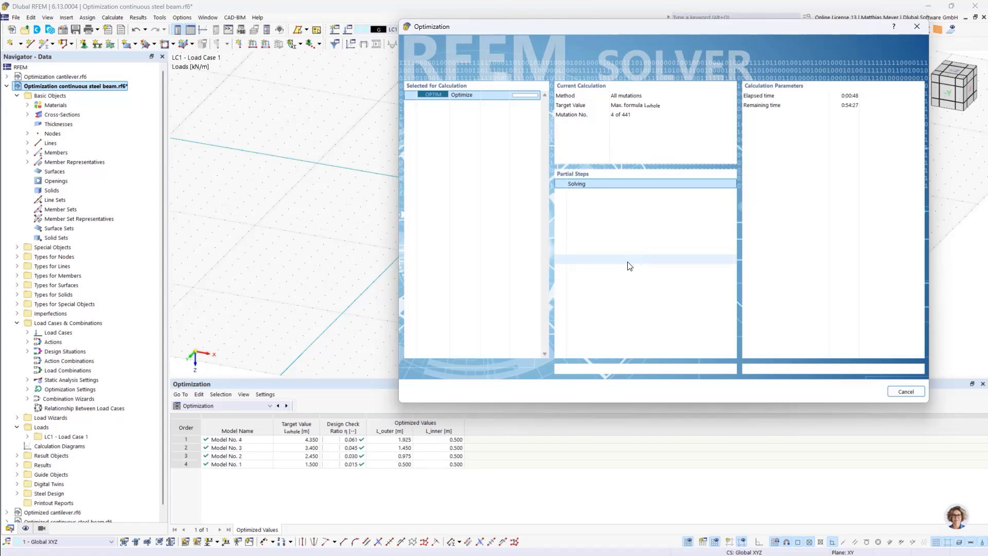
left_click(907, 392)
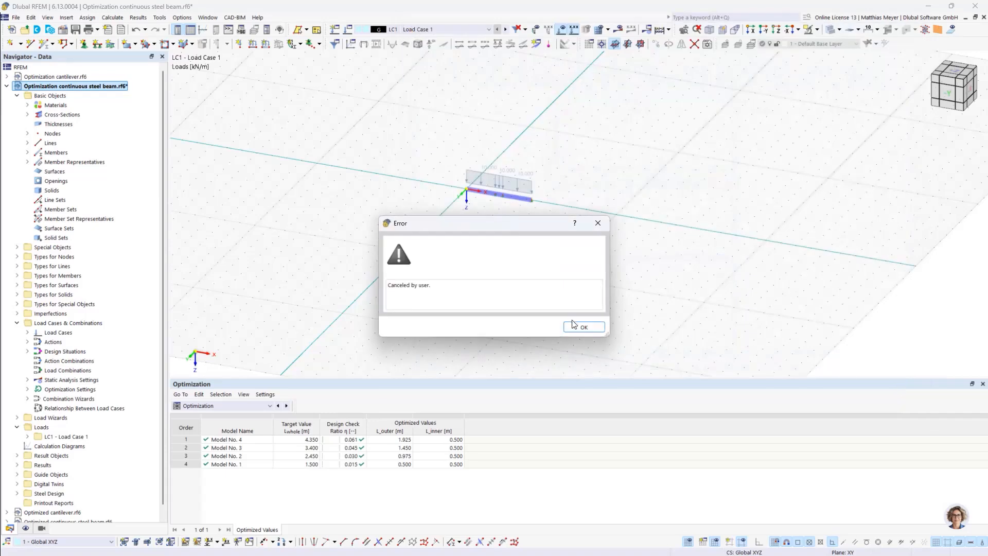
left_click(575, 328)
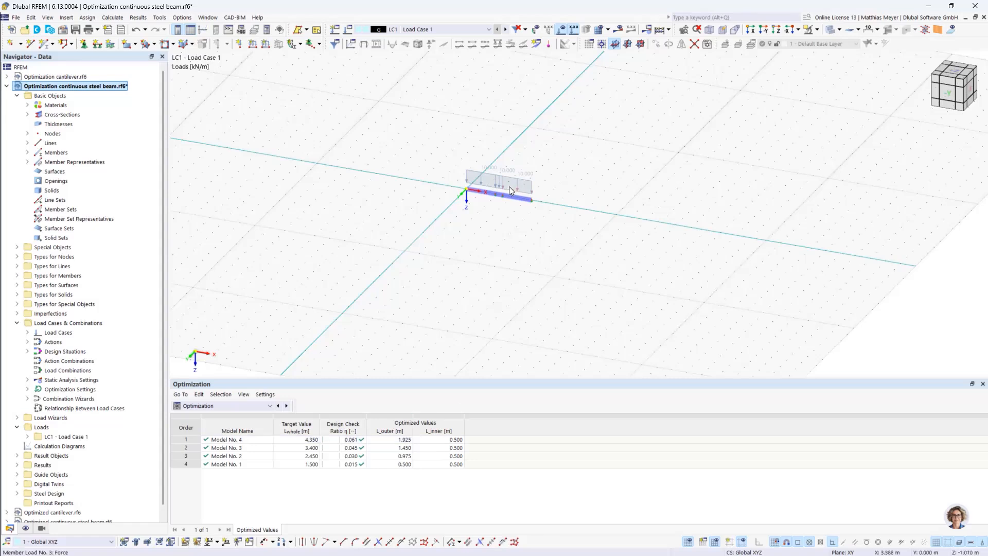
Review the L_whole optimization settings and the value ranges and steps of the global parameters, leaving them as they are
scroll(509, 187, "up", 4)
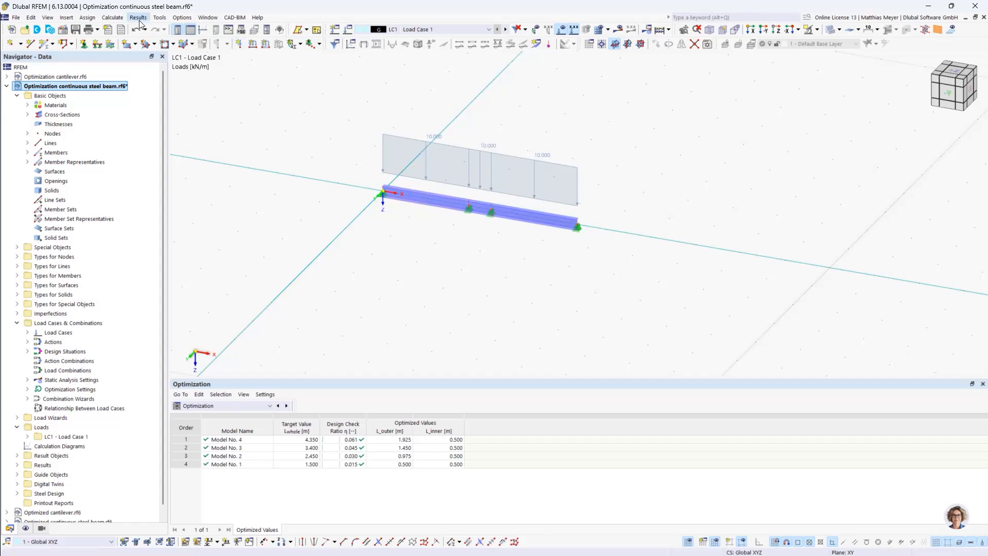
left_click(112, 17)
left_click(140, 267)
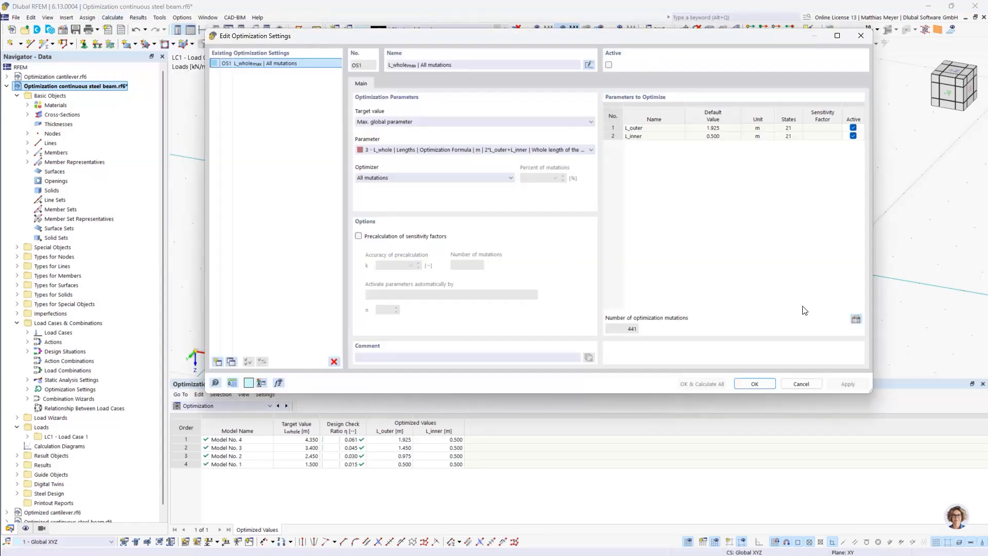
left_click(856, 319)
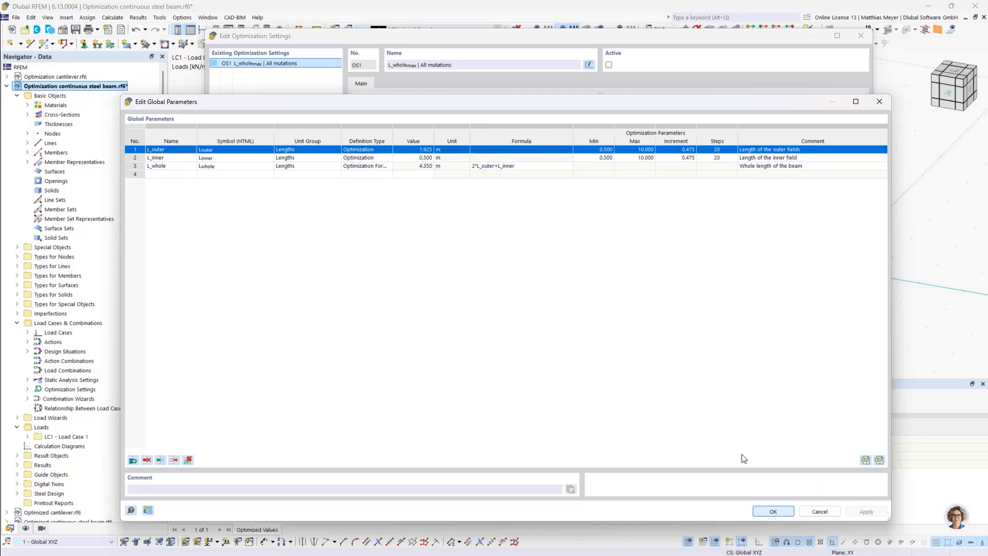
left_click(773, 511)
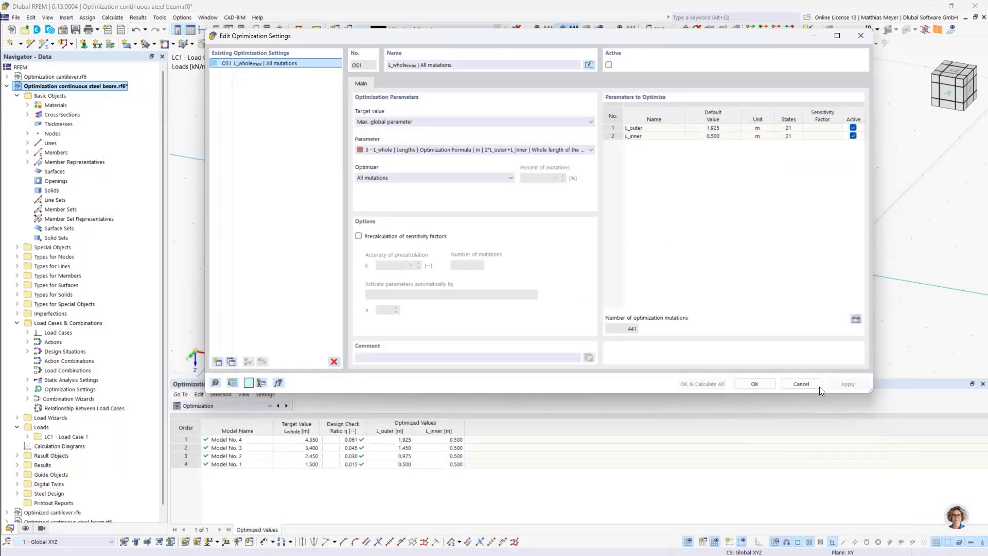
left_click(783, 383)
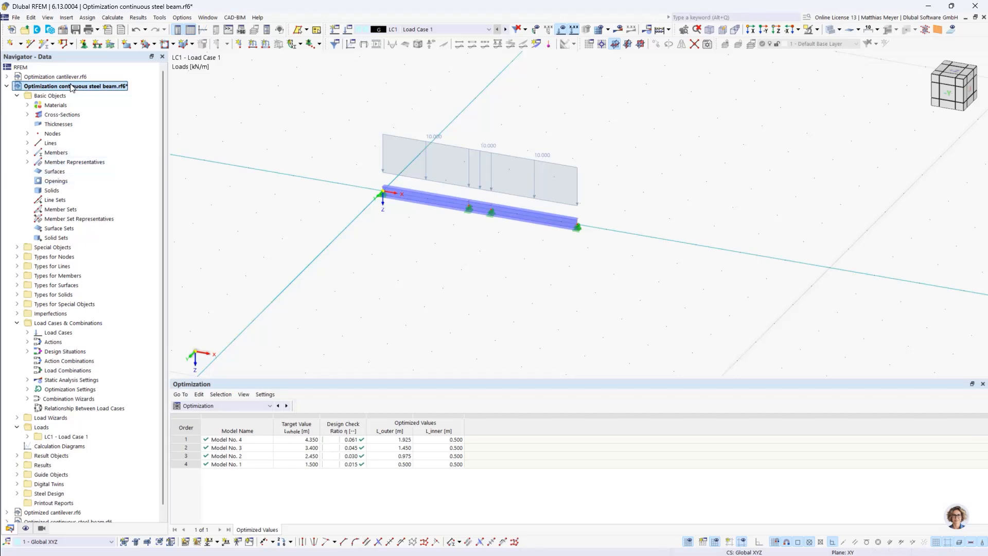
Switch to the Optimized continuous steel beam model and review its global parameters for the outer, inner and maximum lengths
scroll(62, 170, "down", 1)
left_click(71, 514)
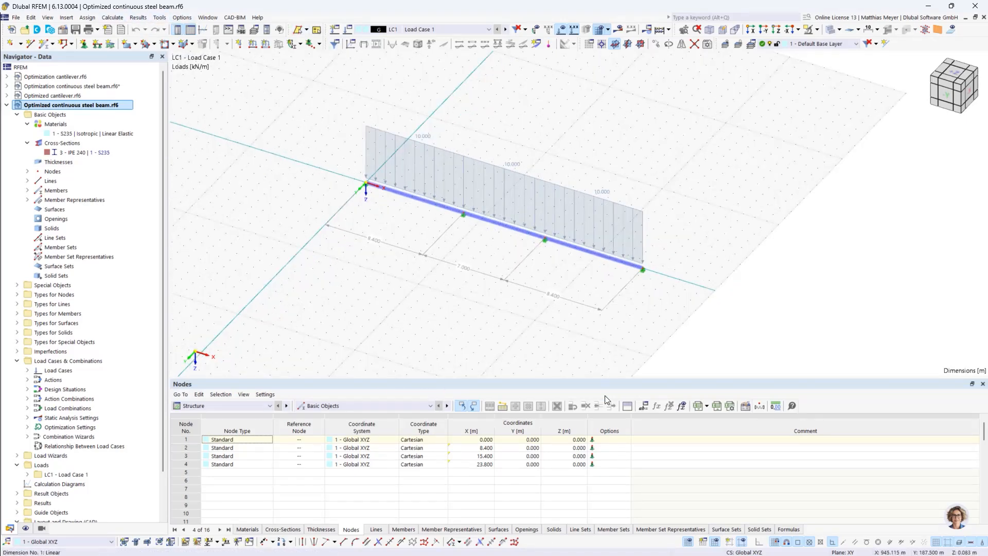
left_click(645, 405)
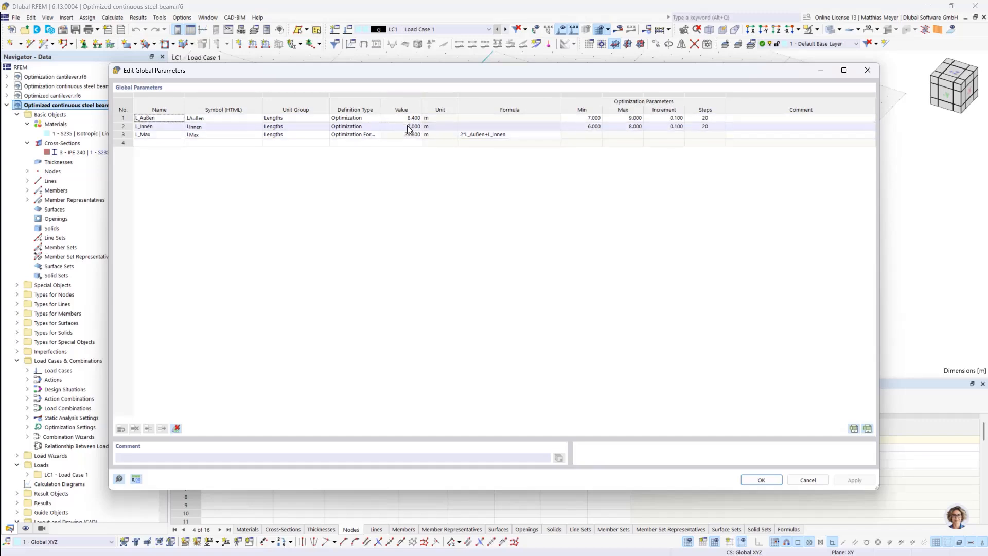
left_click(761, 480)
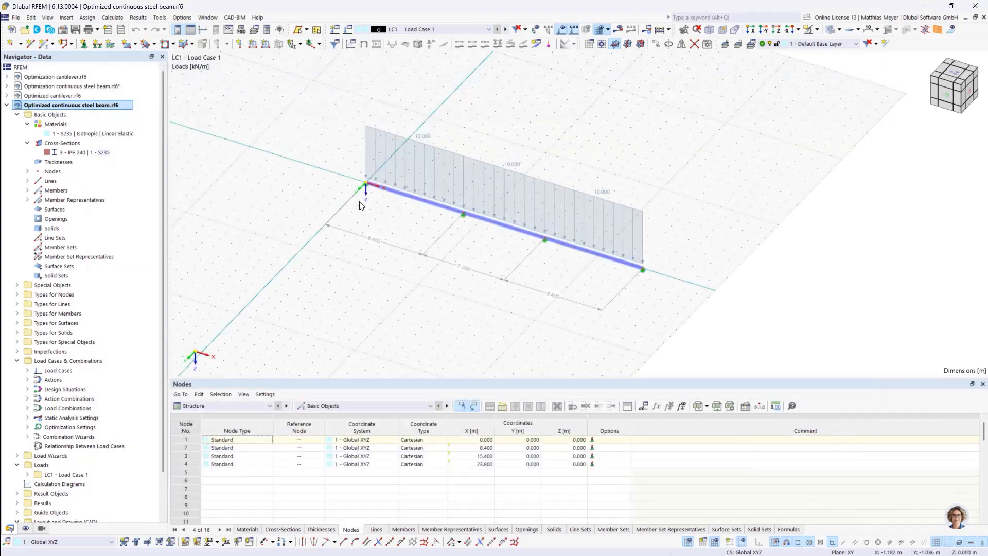
Show the steel design ratios on members by design situation, both as a table and as a diagram on the beam
left_click(259, 409)
left_click(242, 470)
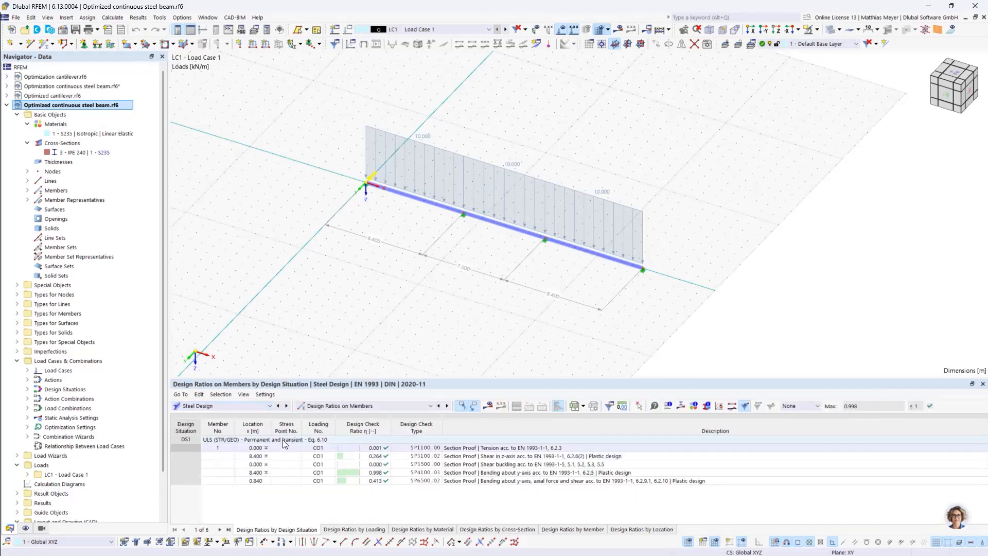
left_click(486, 405)
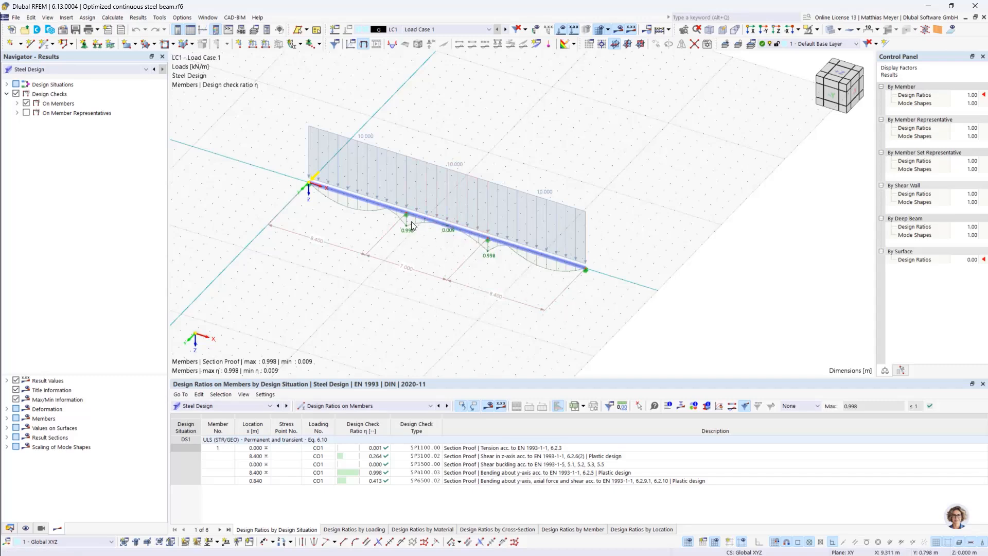
left_click(239, 406)
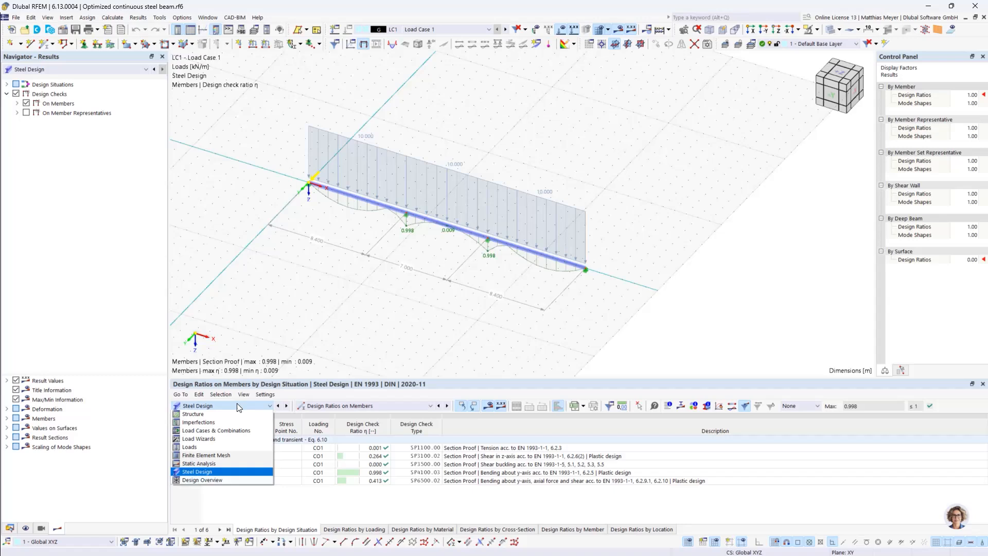
left_click(228, 473)
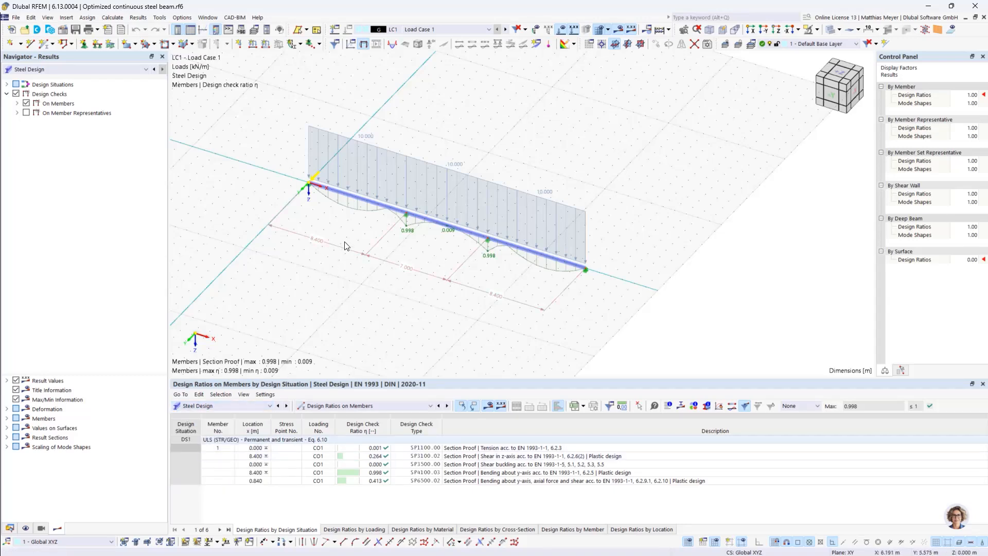
Add a linear dimension across the whole three-span beam using selection of points, with the dimension line offset about 10 m from it
left_click(66, 19)
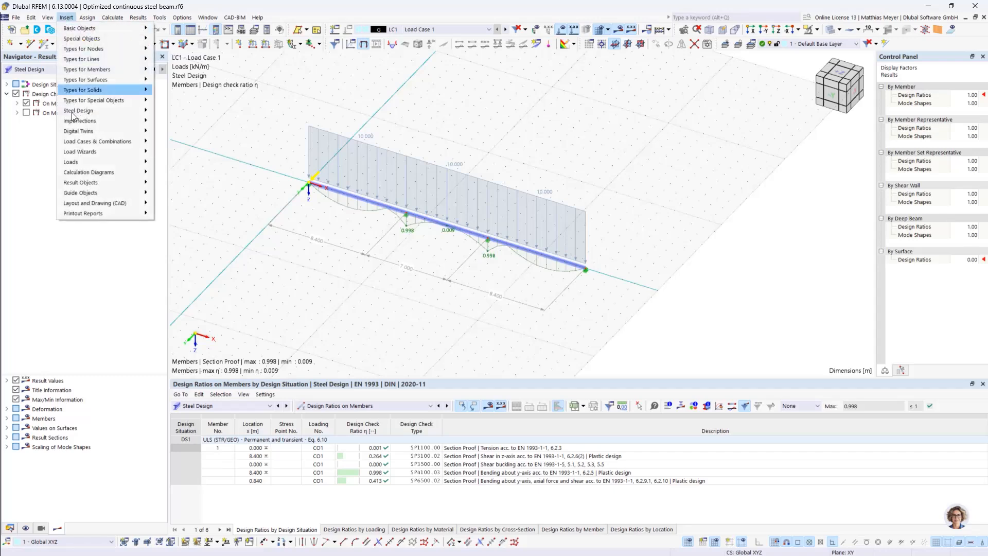
mouse_move(111, 194)
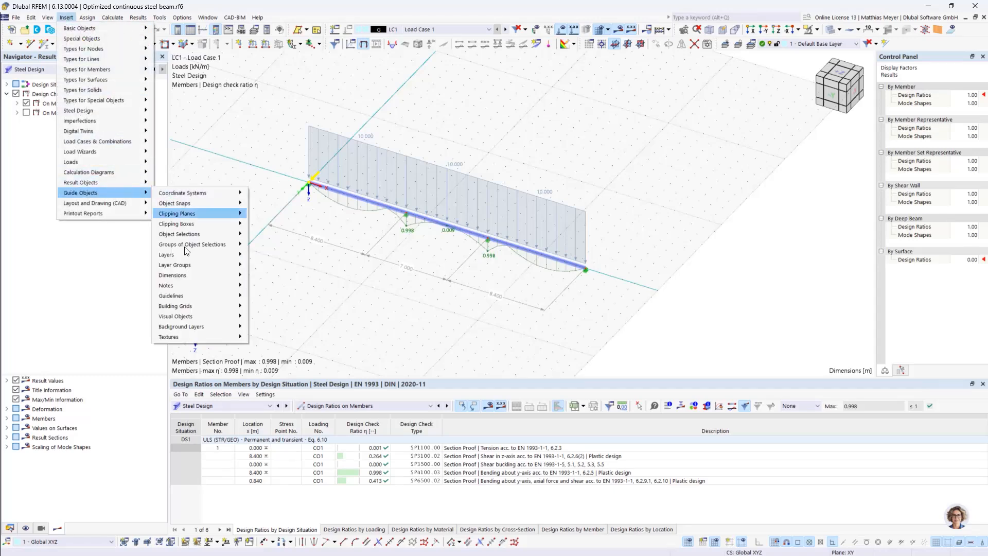
mouse_move(237, 280)
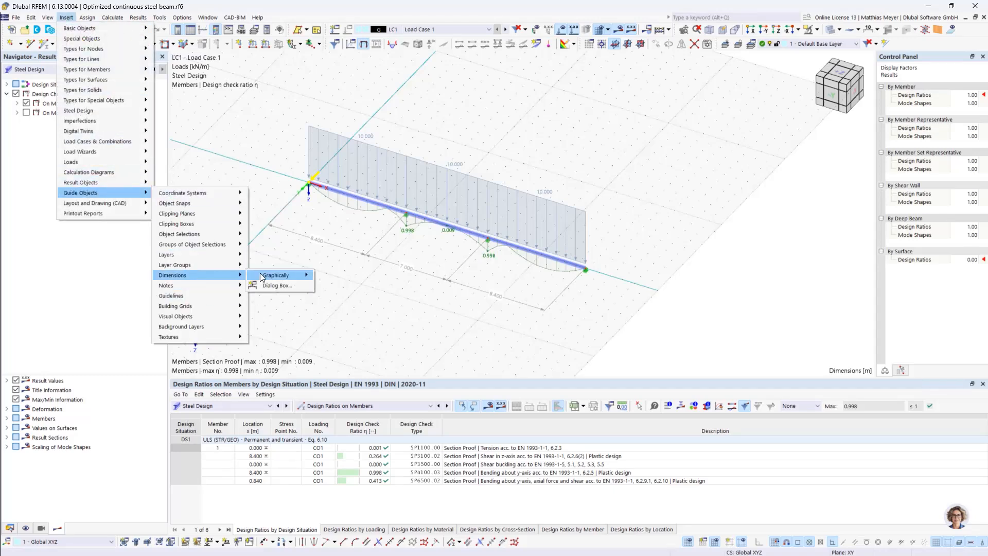
mouse_move(268, 275)
left_click(329, 275)
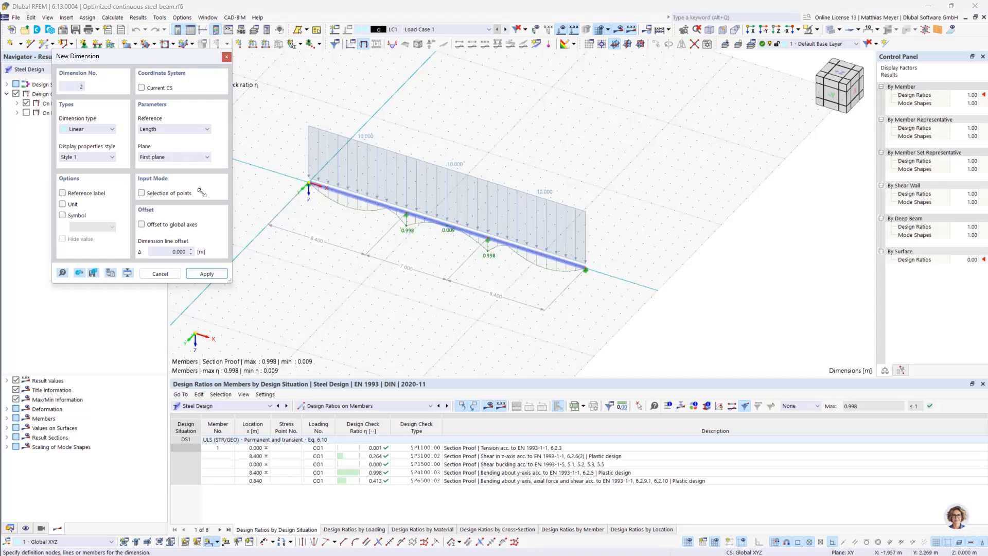
left_click(141, 193)
left_click(586, 267)
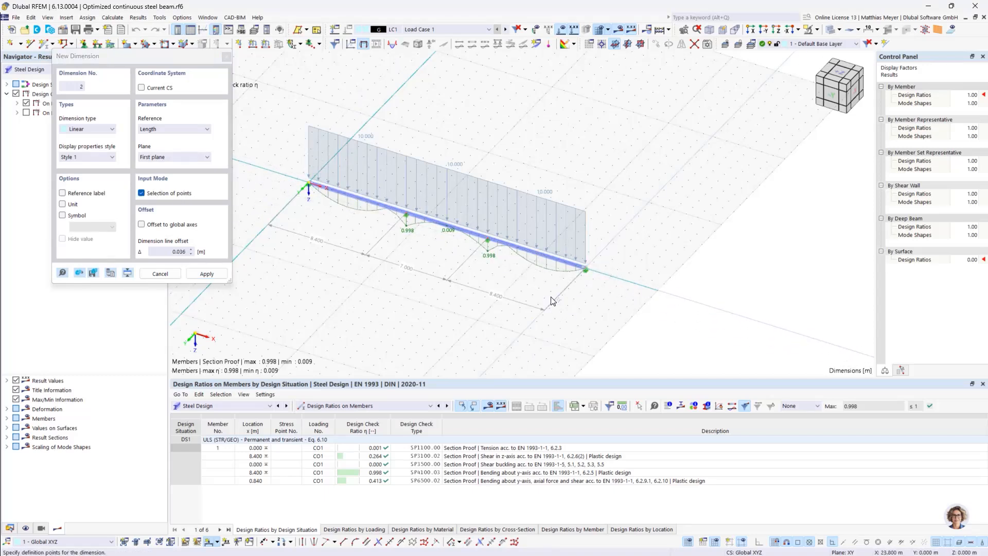
left_click(504, 333)
key("Escape")
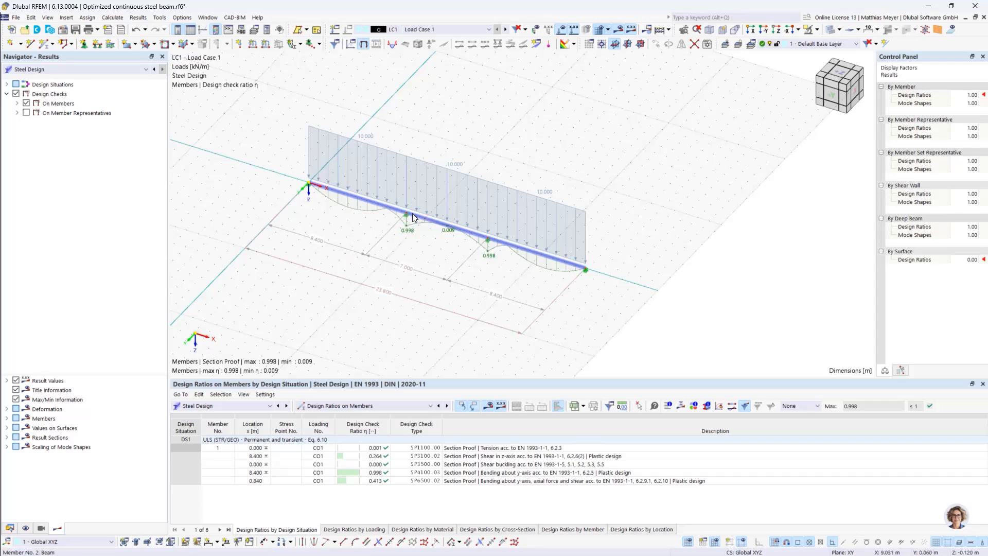
Inspect the design ratios over the beam's inner supports, and switch to the Optimized cantilever model to view its dimensioned segments
scroll(406, 227, "up", 3)
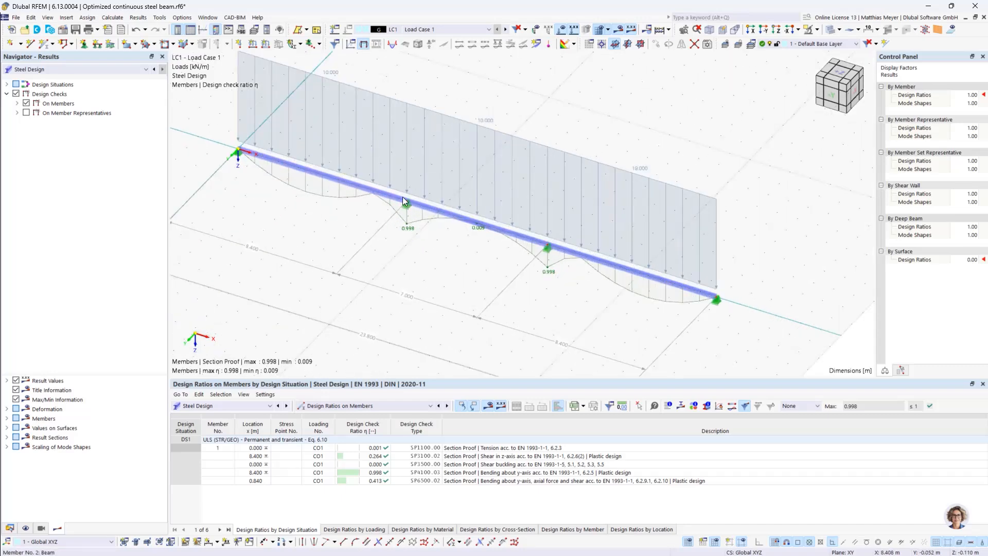
scroll(405, 216, "down", 3)
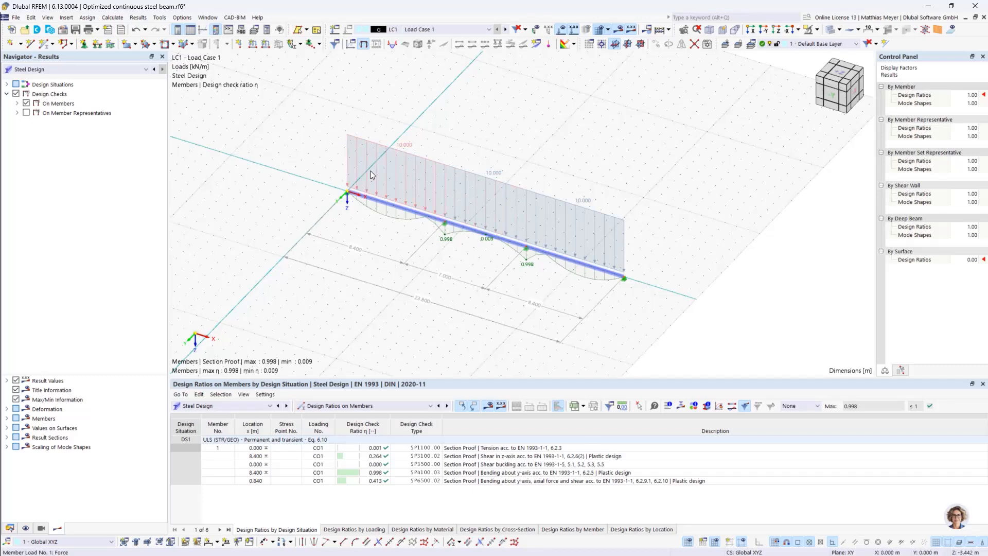
left_click(10, 529)
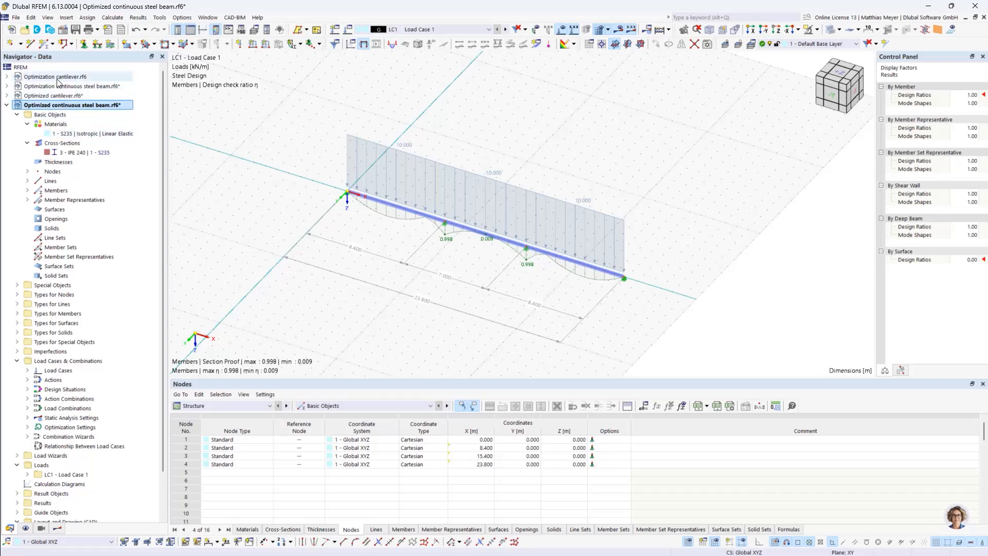
left_click(58, 96)
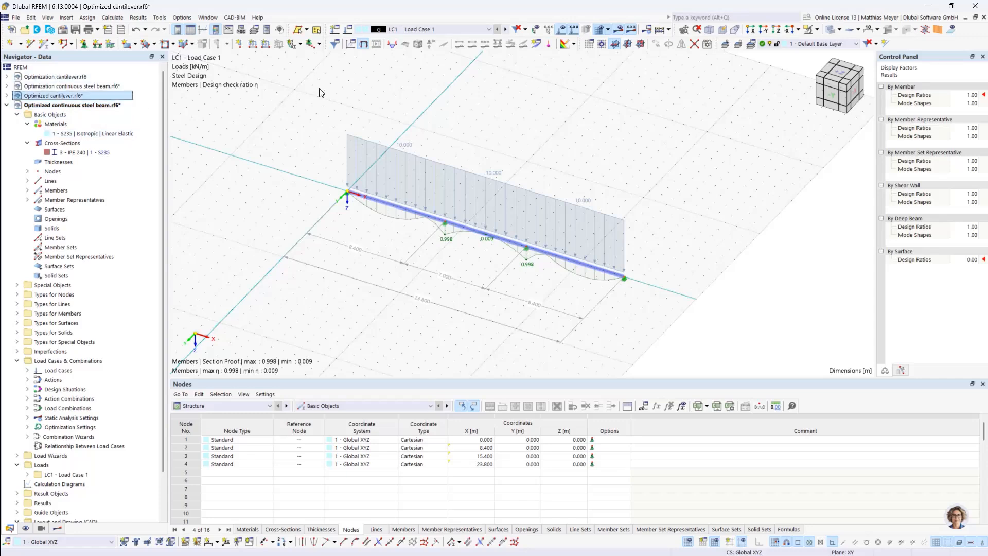
scroll(490, 167, "down", 1)
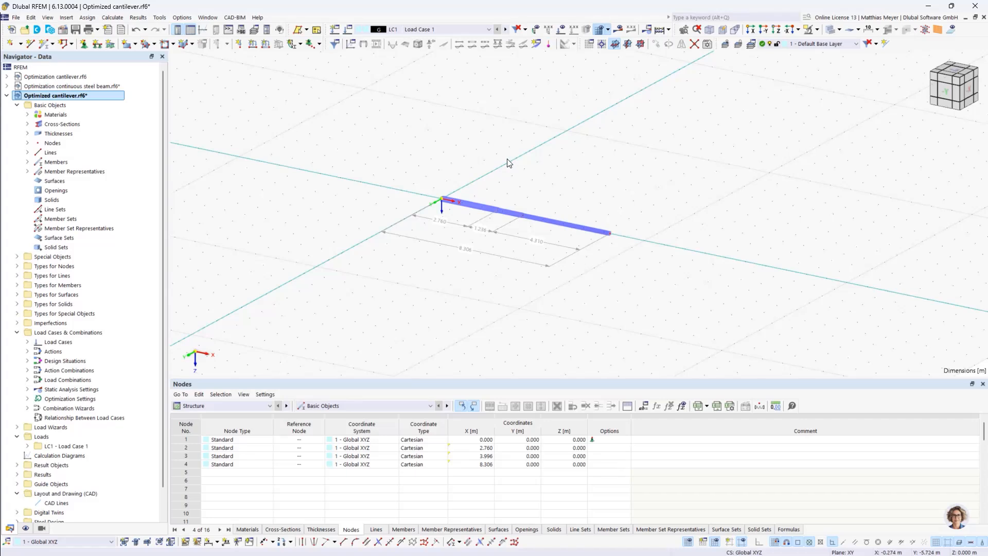
scroll(525, 157, "up", 2)
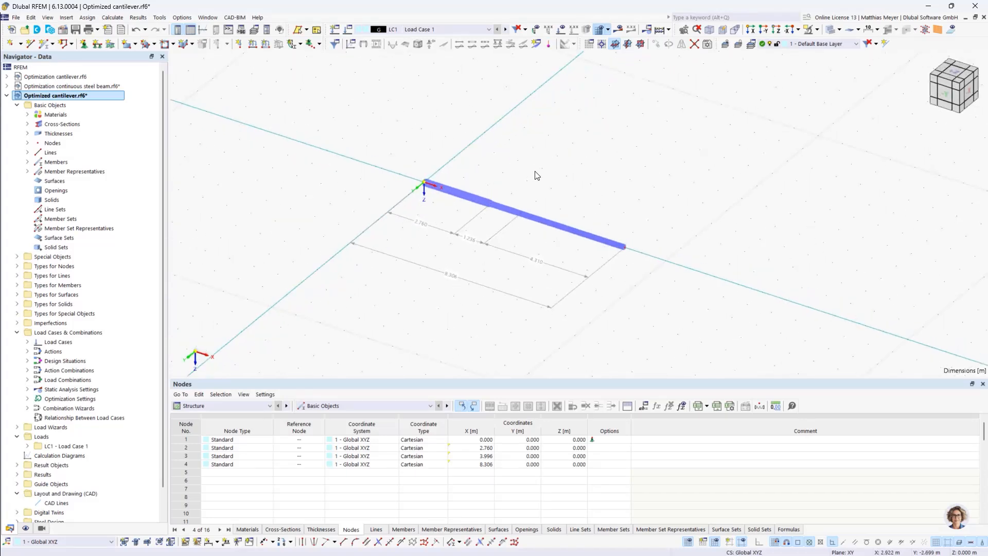
scroll(537, 176, "up", 1)
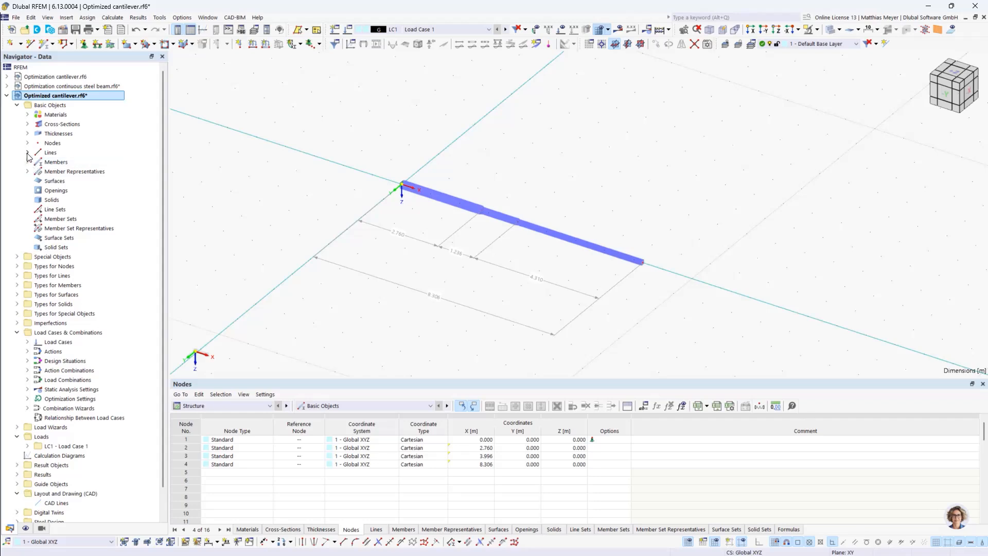
List the cantilever's cross-sections and display the Load Case 1 loads on the model
left_click(28, 124)
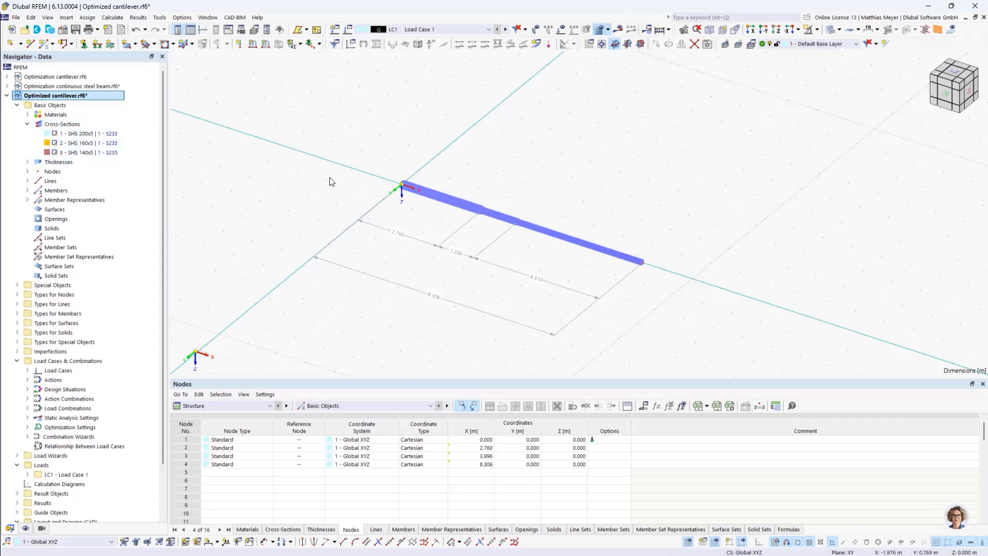
mouse_move(628, 221)
middle_mouse_down("ctrl")
mouse_move(545, 194)
mouse_move(625, 218)
middle_mouse_up("ctrl")
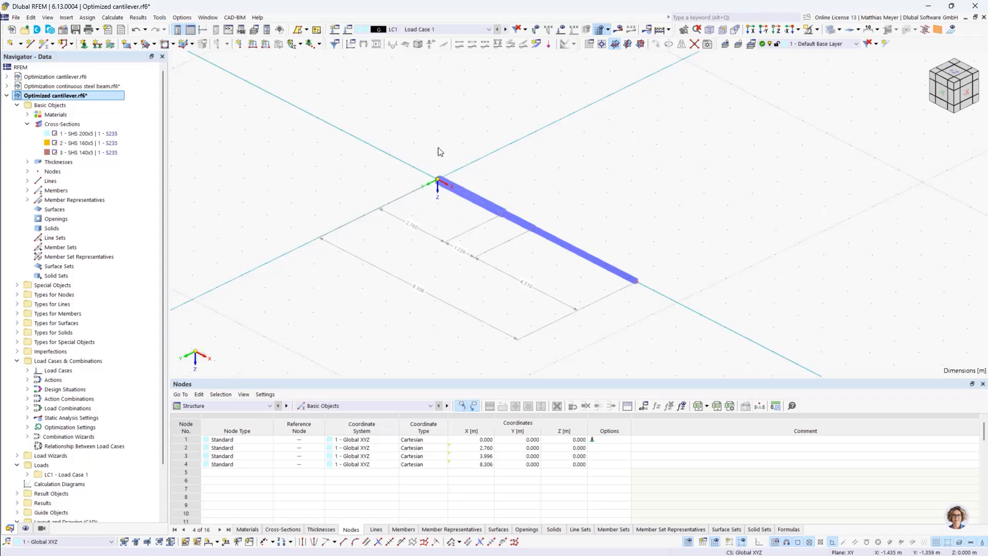
left_click(561, 30)
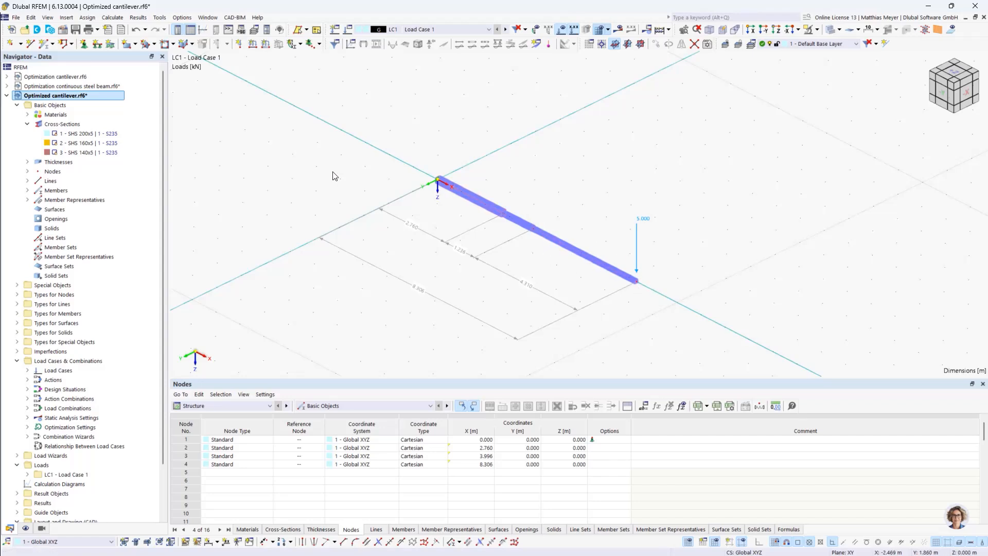
Switch to the Optimization cantilever model and activate its Optimization & Costs / CO2 Emission Estimation and Steel Design add-ons, keeping the EN 1993 steel standard
double_click(62, 77)
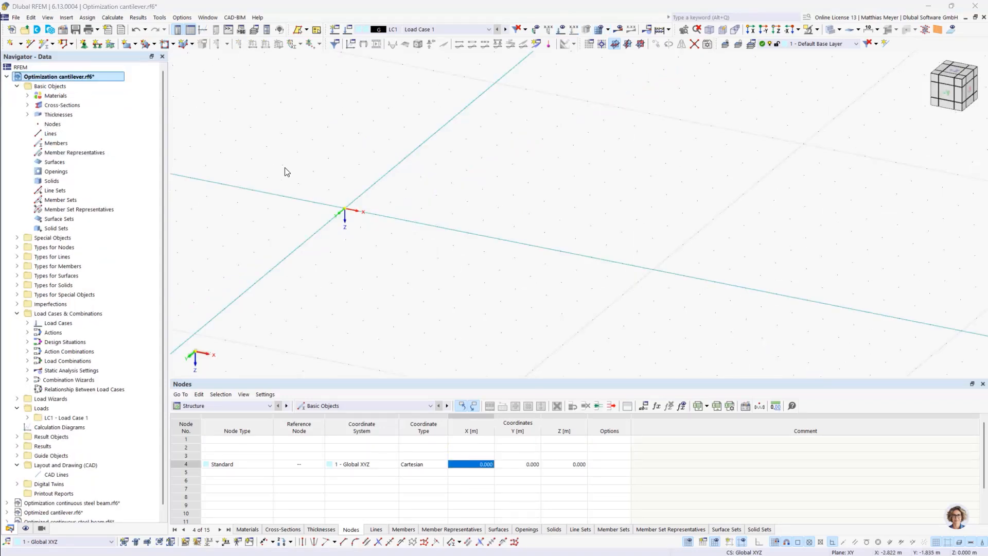
right_click(41, 75)
left_click(70, 80)
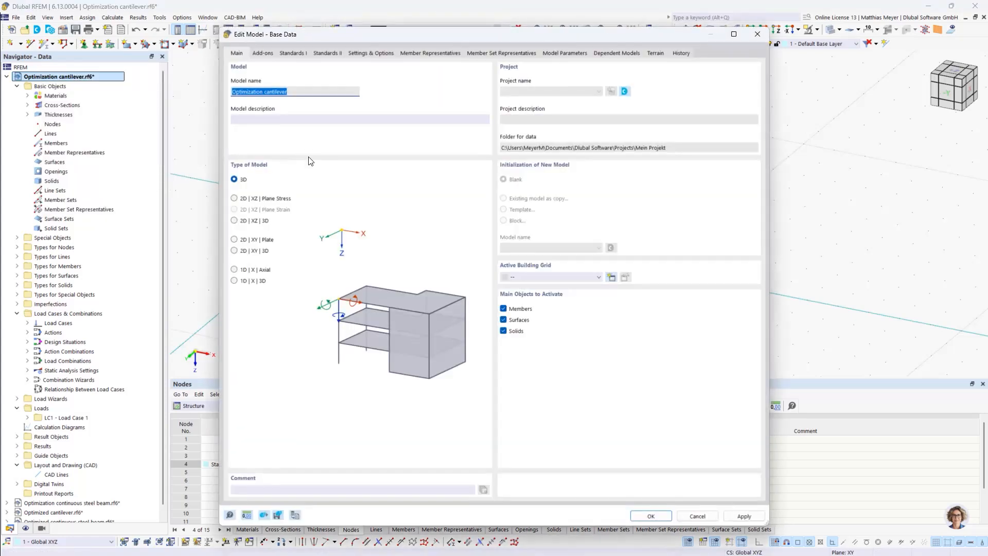
left_click(262, 53)
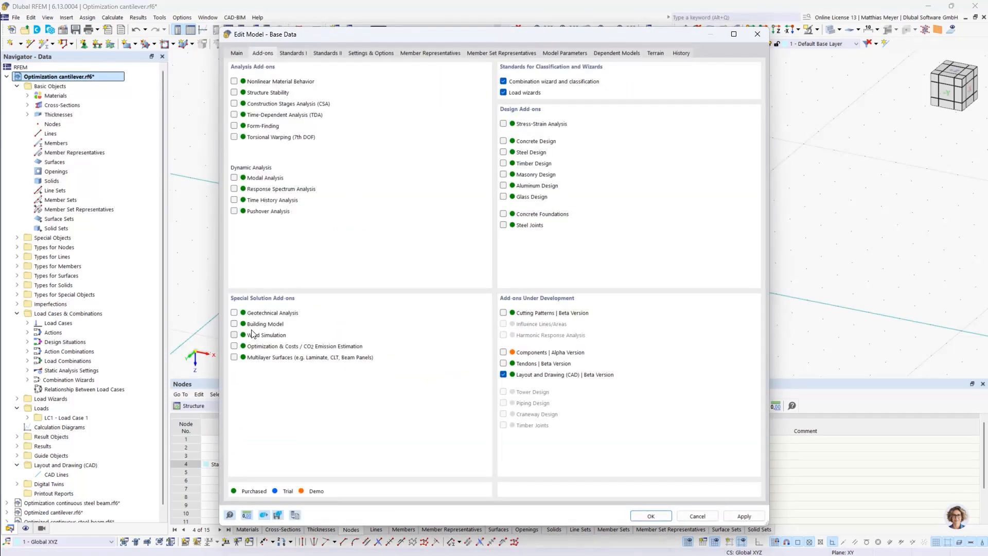
left_click(234, 346)
left_click(504, 152)
left_click(299, 52)
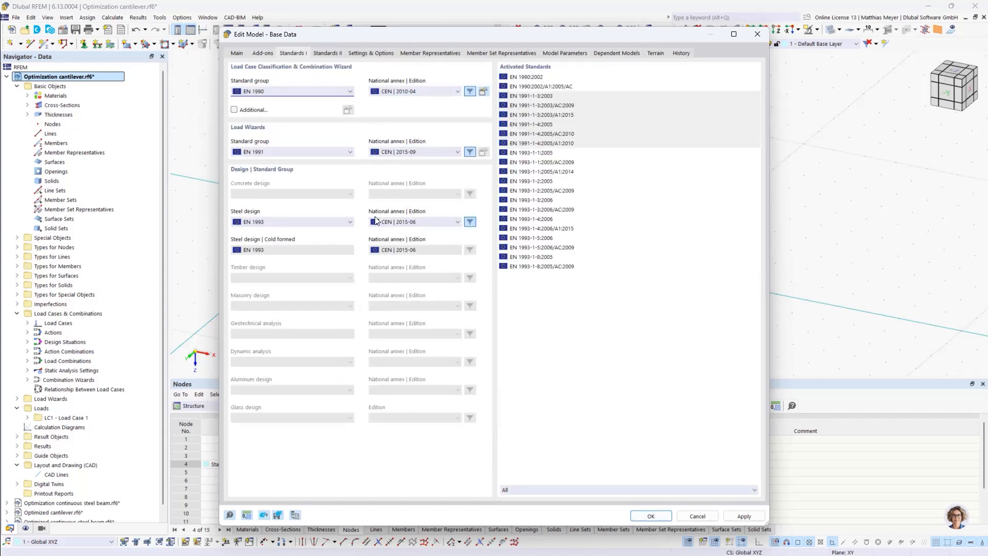
left_click(651, 516)
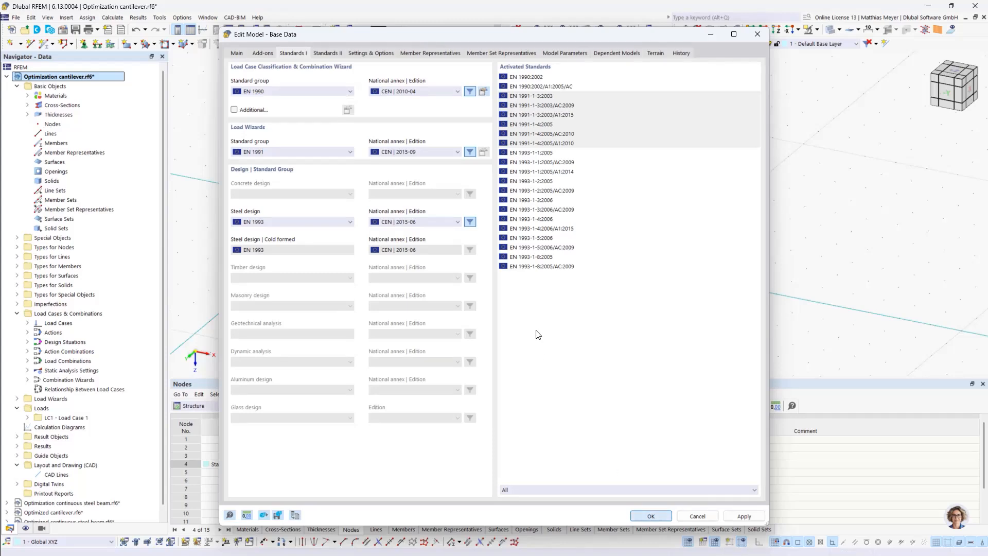
Create the first two nodes of the cantilever on the X-axis at X = 0 and X = 3 m
left_click(11, 43)
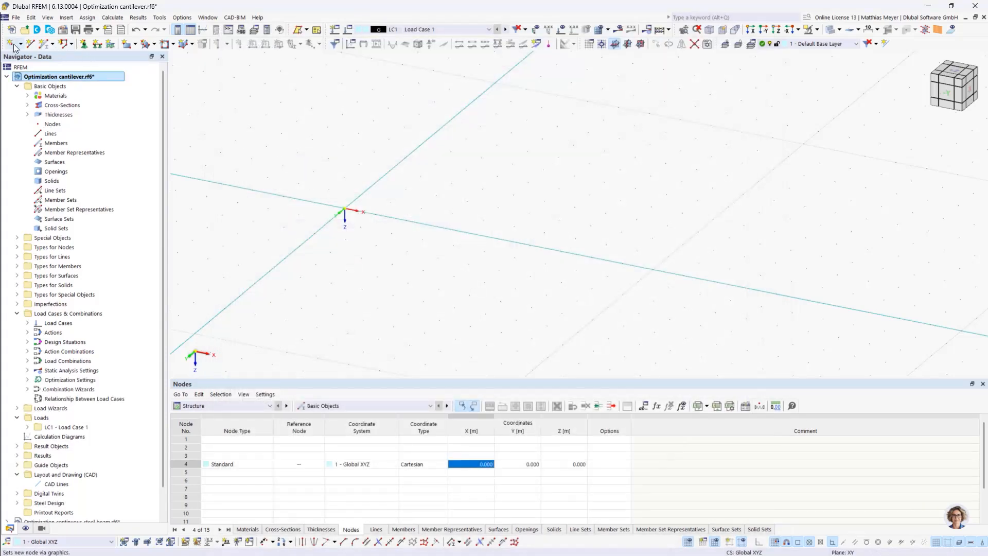
left_click_drag(170, 57, 314, 87)
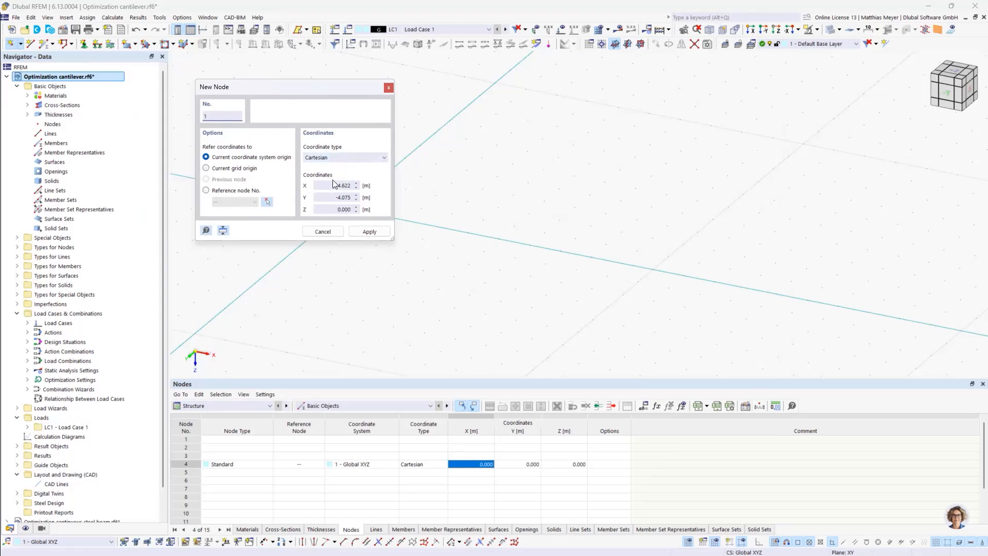
left_click(356, 187)
type("0")
left_click(369, 232)
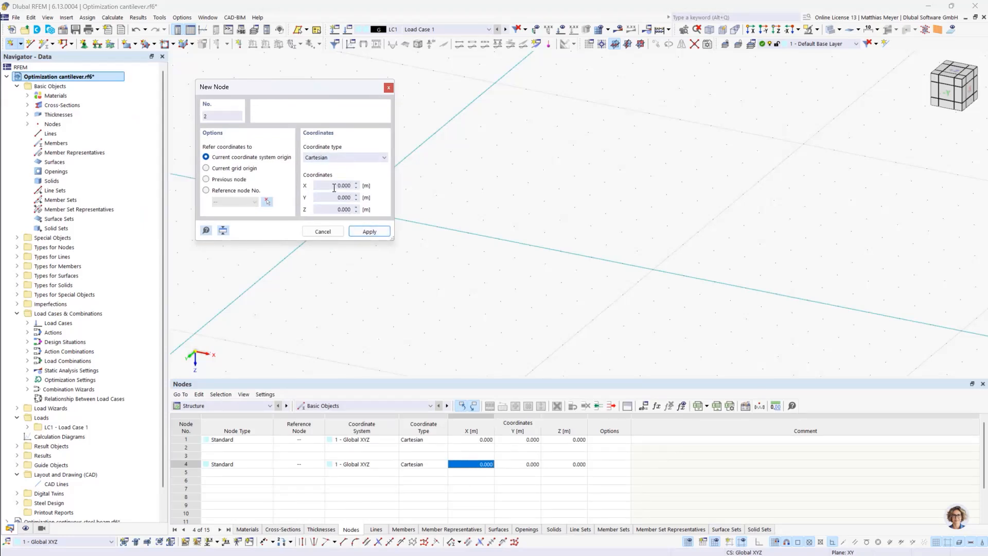
left_click(352, 186)
type("3")
left_click(370, 231)
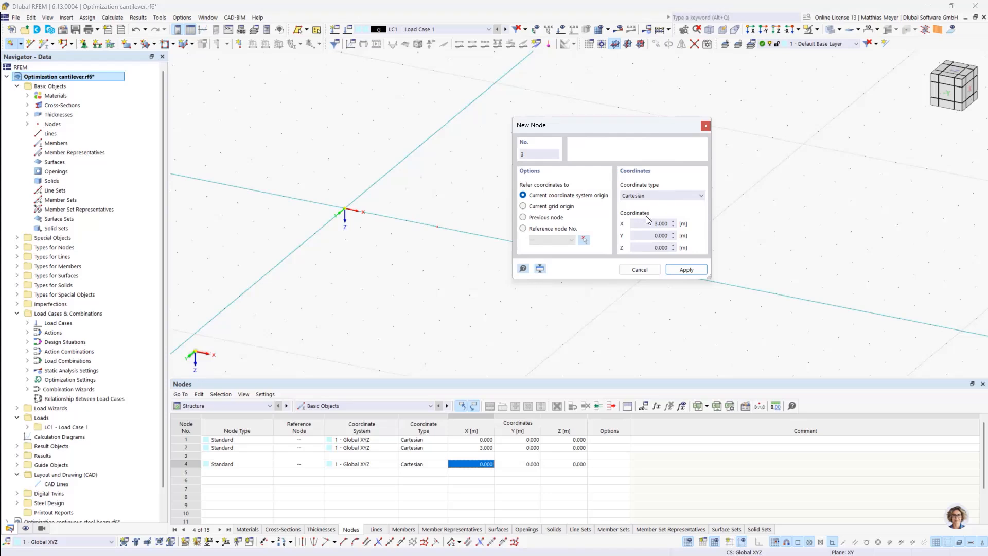
Add two more nodes on the X-axis at X = 6 m and X = 9 m
left_click_drag(648, 221, 684, 226)
type("6")
left_click(687, 269)
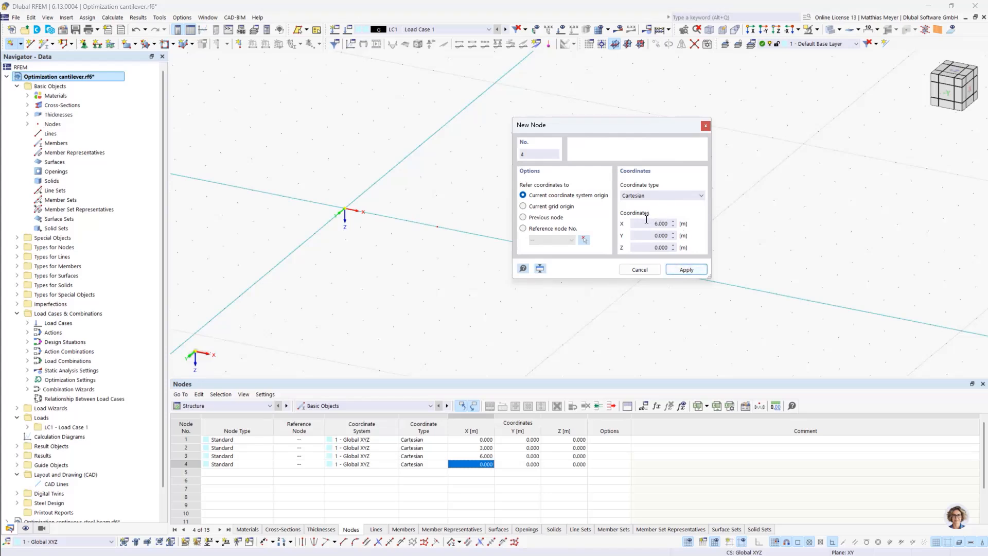
type("9")
left_click(681, 270)
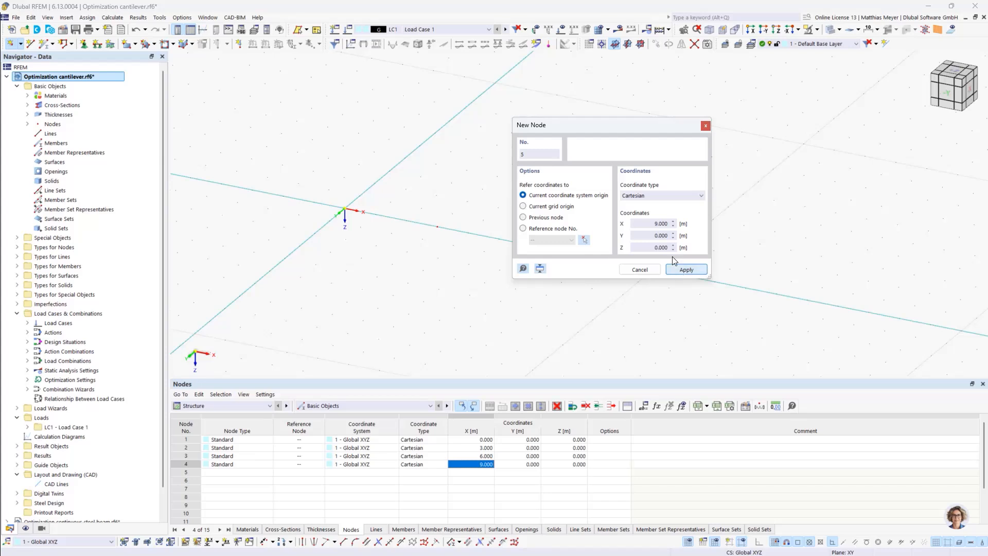
left_click(640, 270)
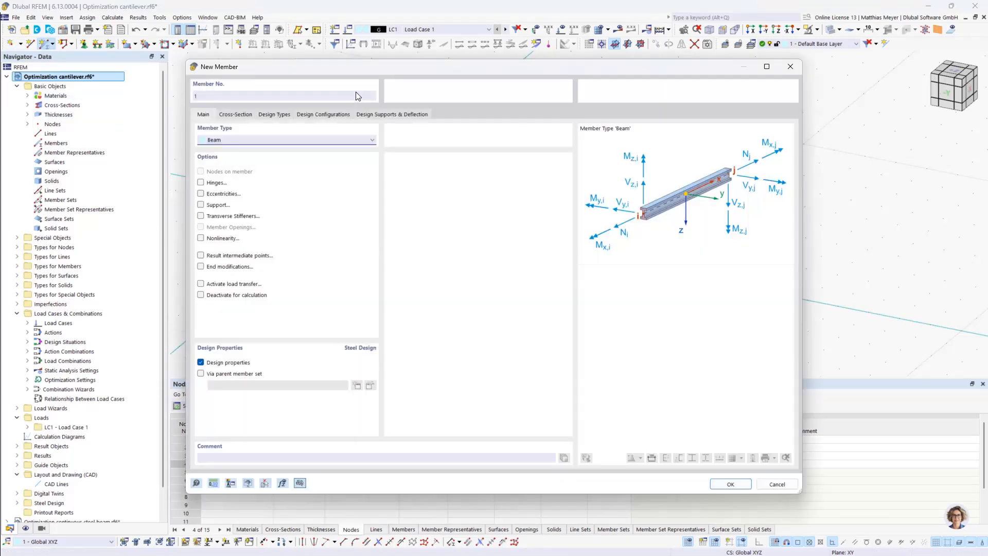
Create a beam member with cross-section SHS 200x5 between the nodes at X = 0 and X = 3 m
left_click(244, 116)
left_click(272, 374)
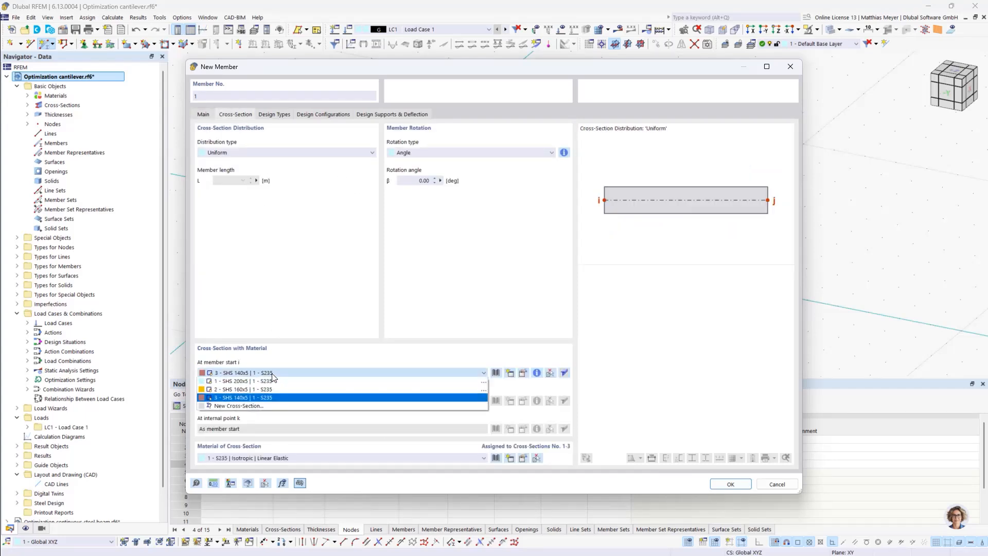
left_click(258, 382)
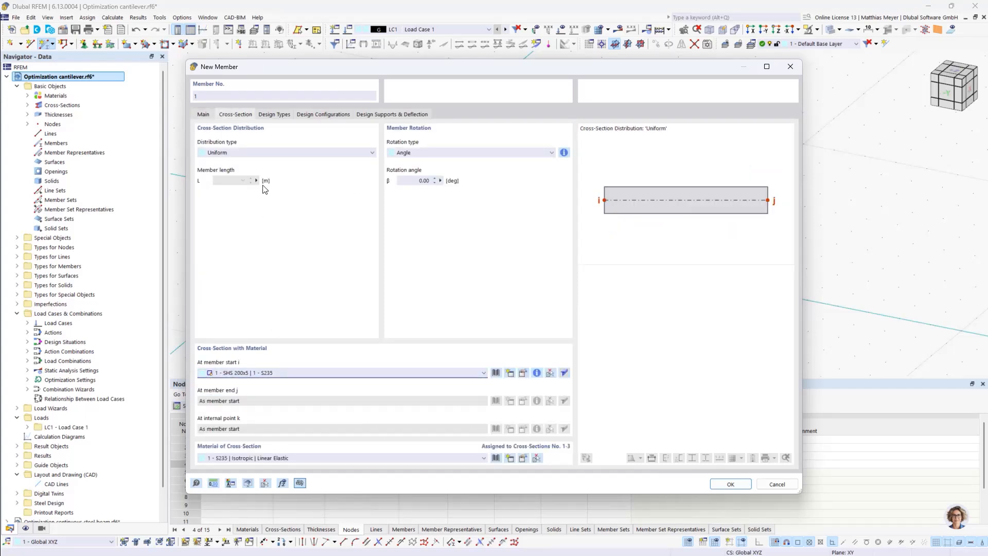
left_click(730, 484)
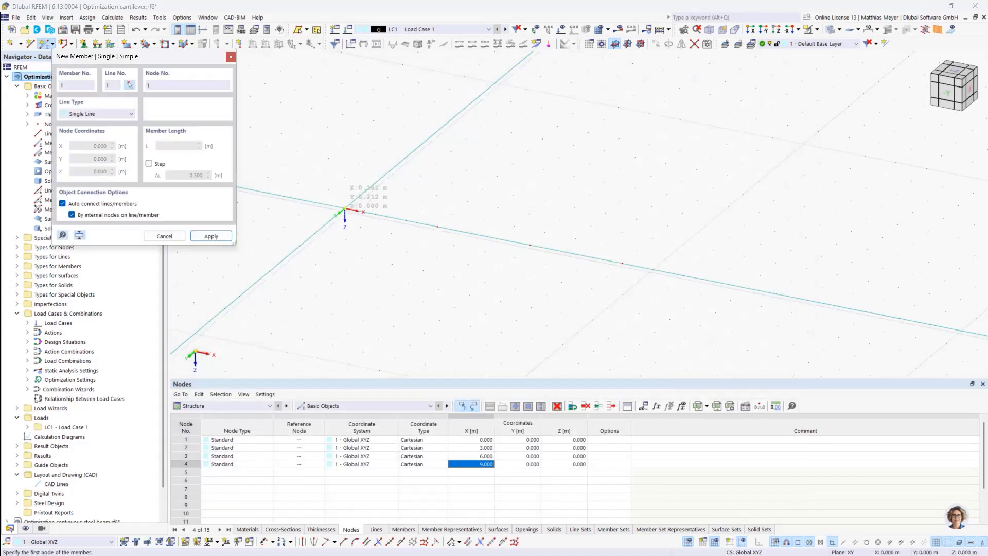
left_click(345, 210)
left_click(437, 227)
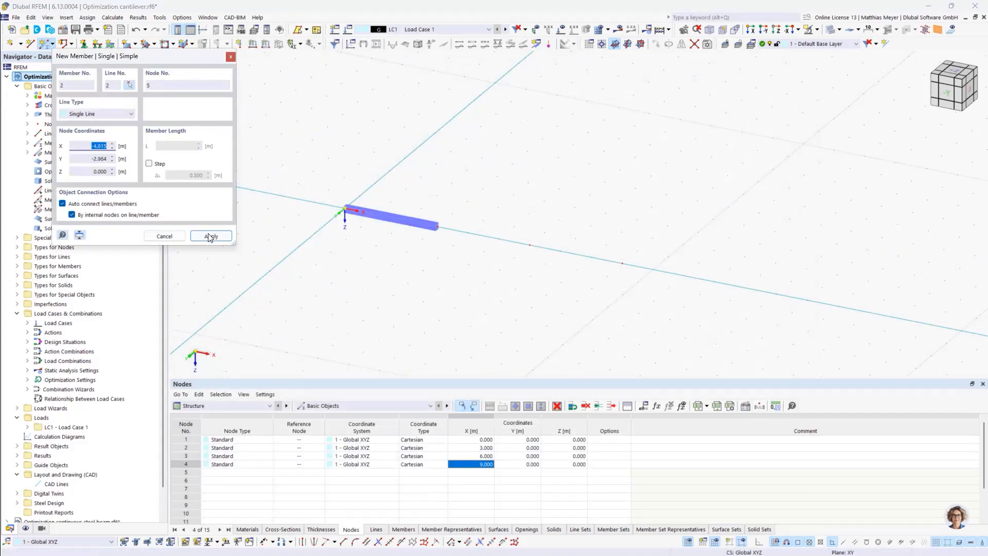
left_click(182, 237)
Create the middle beam member with cross-section SHS 160x5 between the nodes at X = 3 m and X = 6 m
left_click(42, 44)
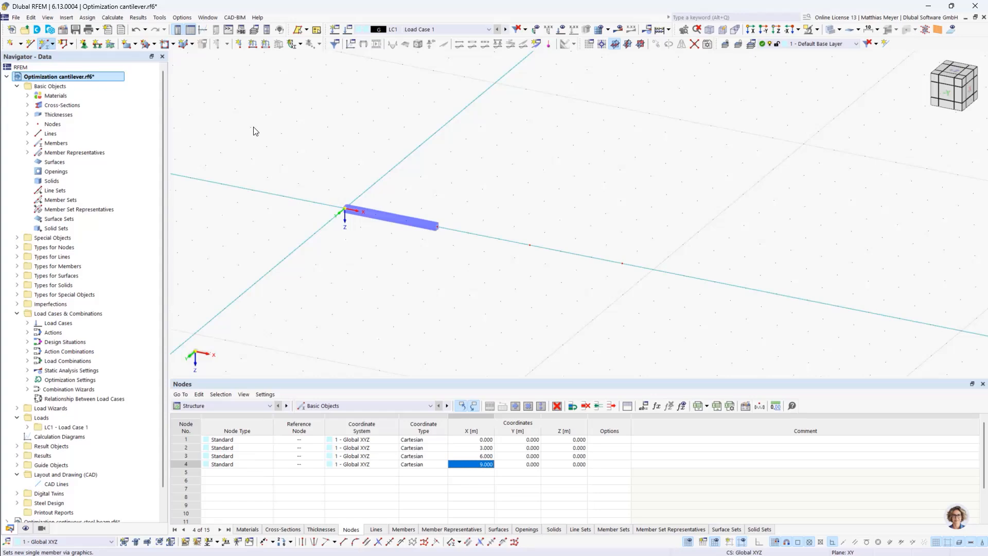
left_click(235, 115)
left_click(281, 372)
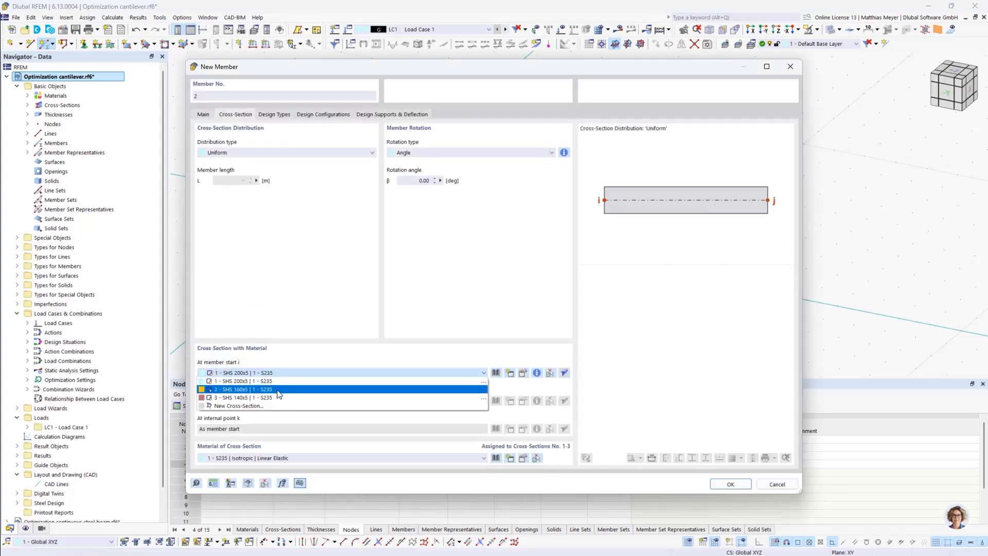
left_click(297, 397)
left_click(722, 487)
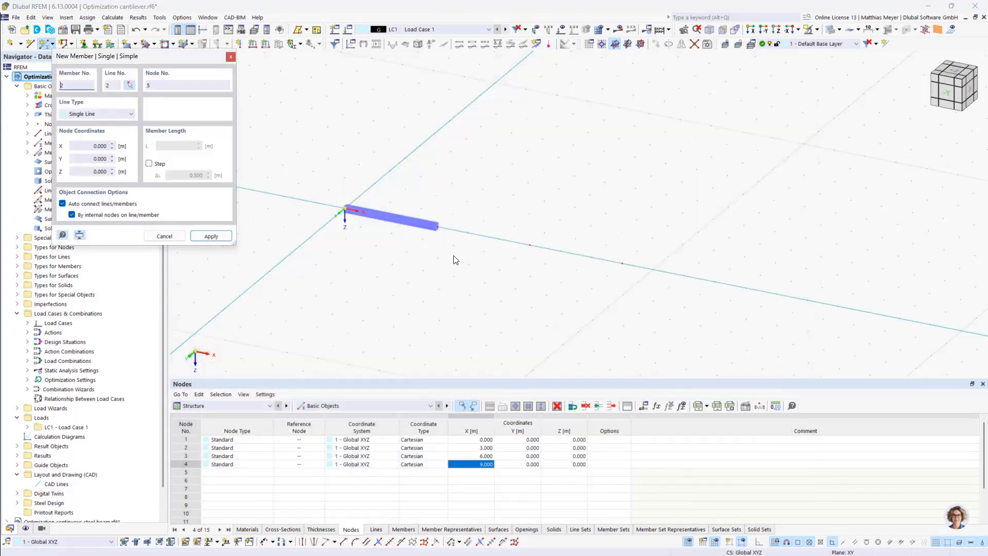
left_click(438, 226)
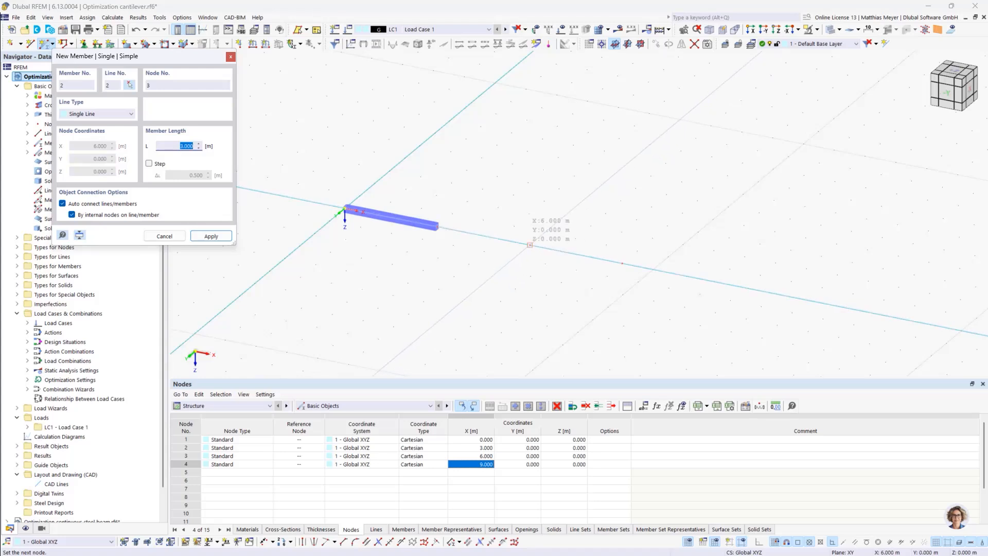
left_click(530, 245)
key("Escape")
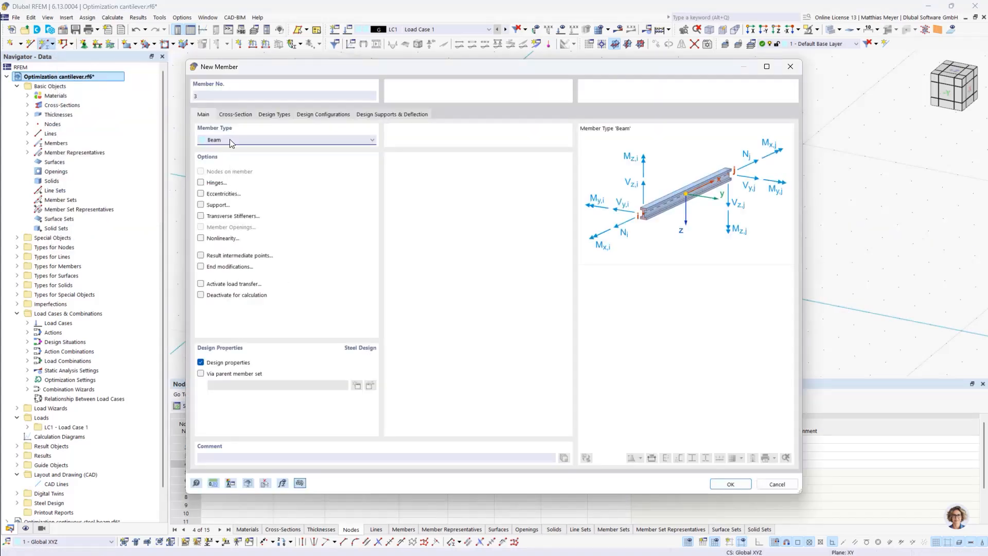
Create the outer beam member with cross-section SHS 140x5 between the nodes at X = 6 m and X = 9 m
left_click(234, 114)
left_click(254, 369)
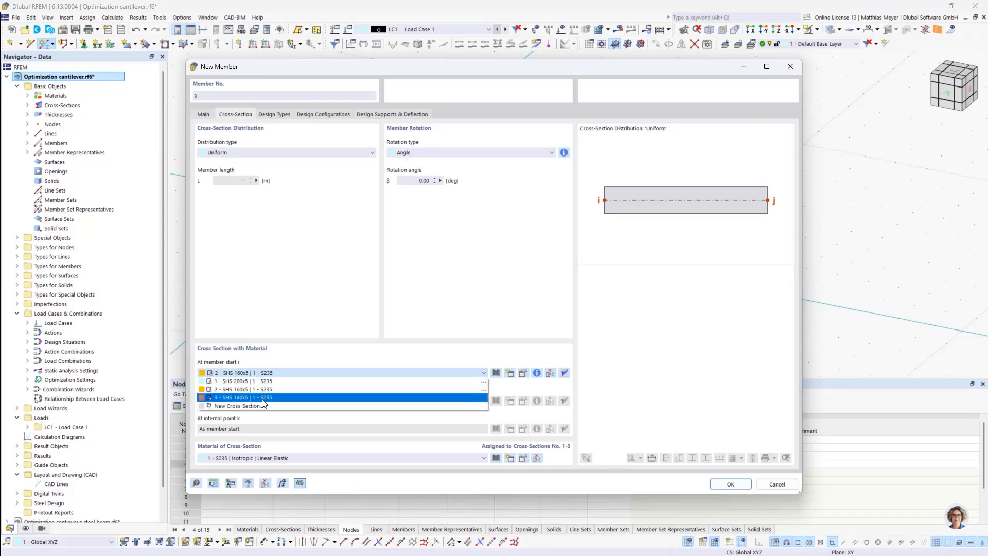
left_click(263, 397)
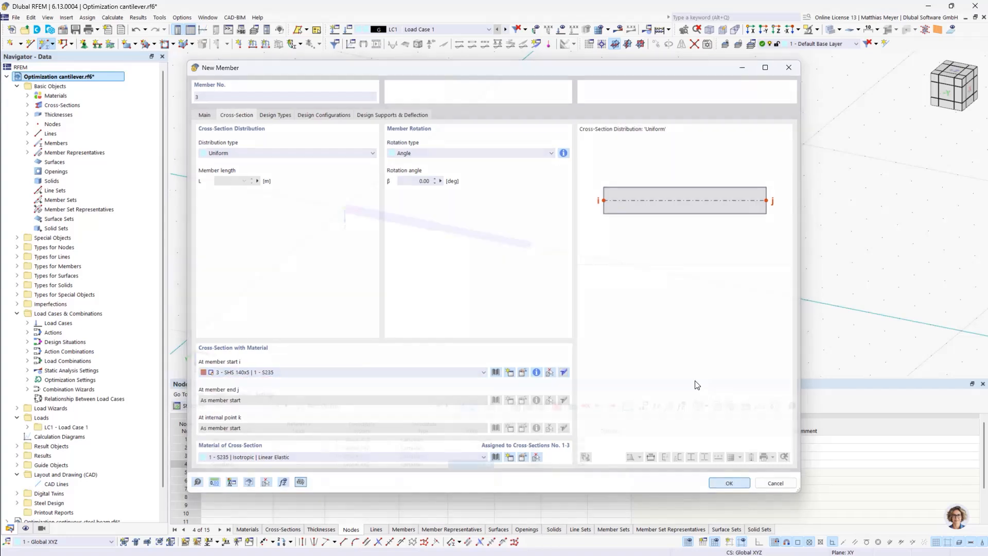
left_click(730, 484)
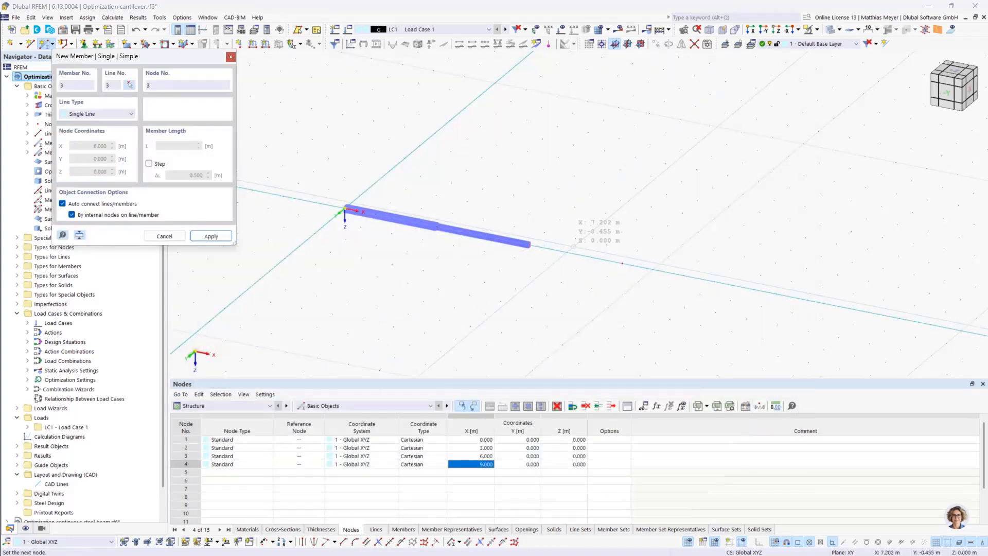
left_click(531, 245)
left_click(622, 263)
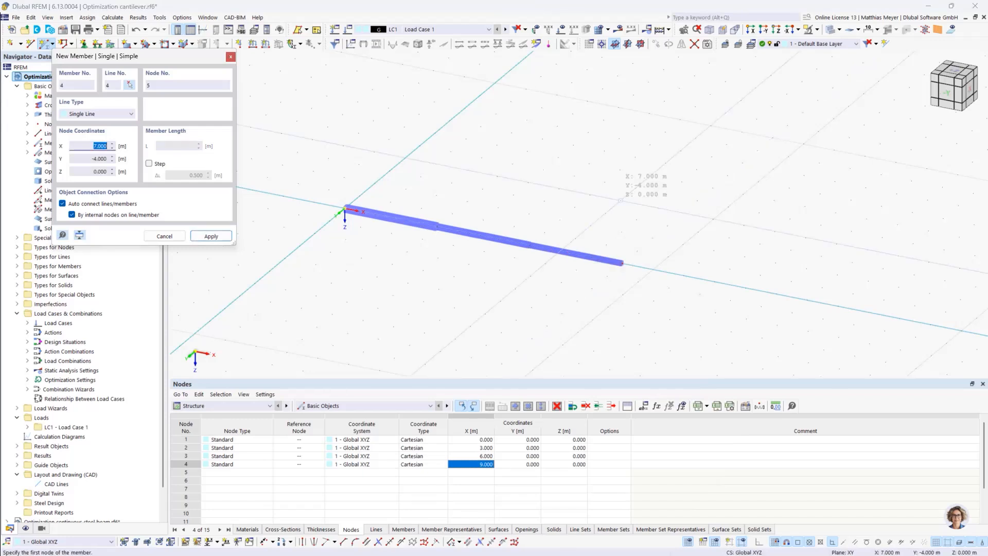
key("Escape")
Display the loads and apply a 5 kN nodal force in global Z to the cantilever's free-end node in Load Case 1
left_click(560, 31)
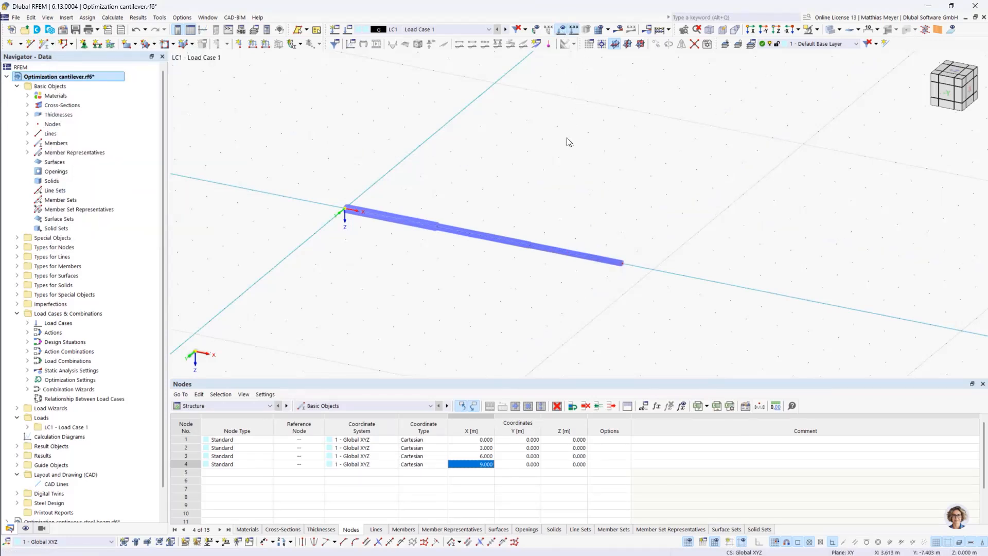
left_click(239, 45)
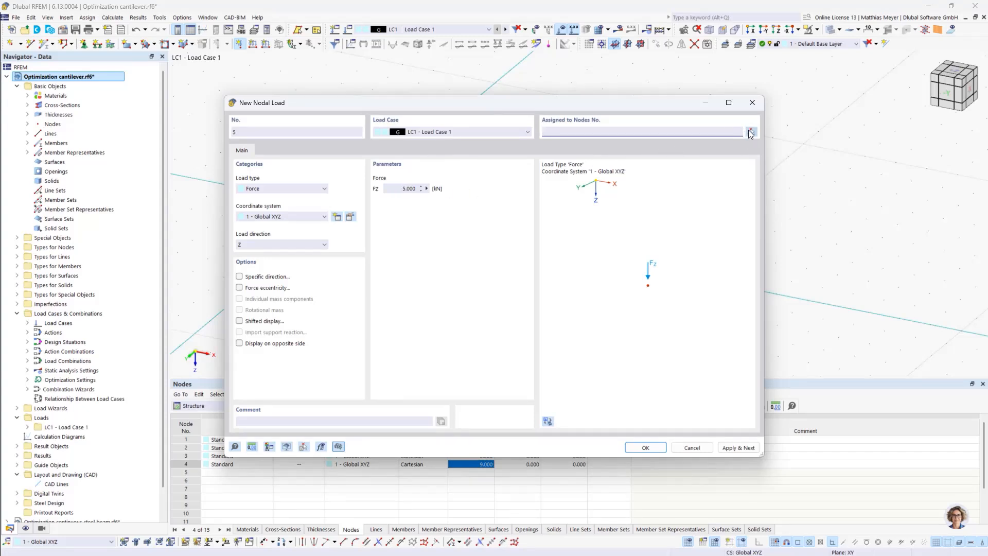
left_click(751, 133)
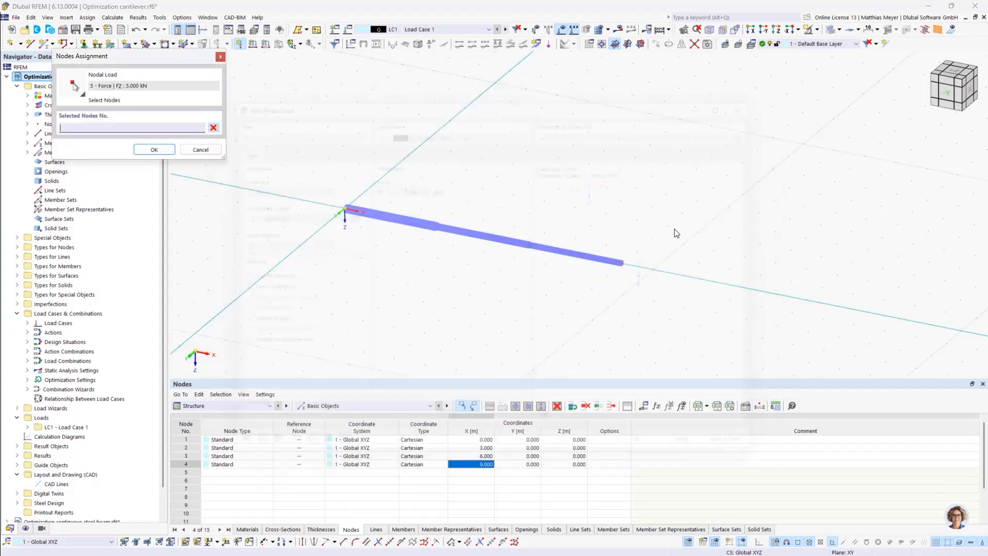
left_click(621, 263)
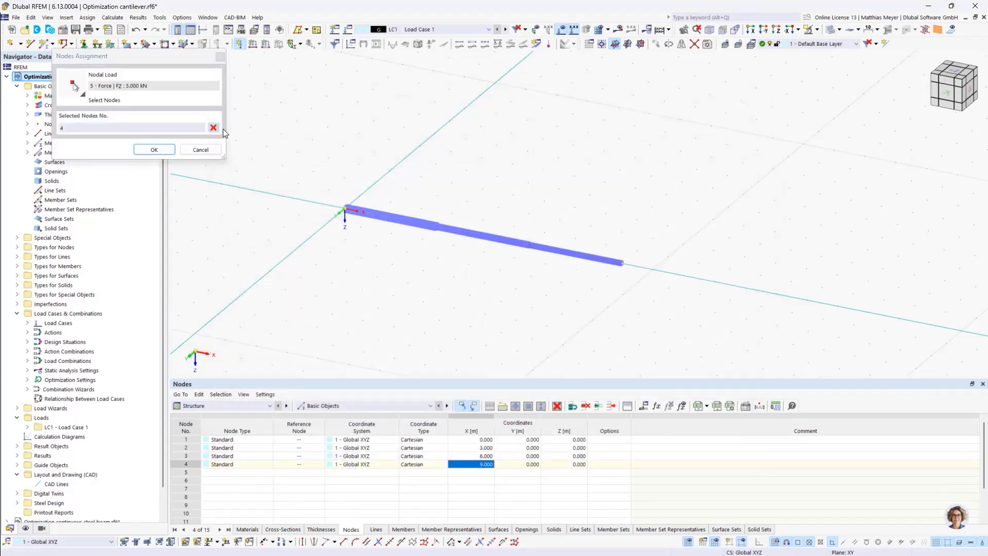
left_click(155, 149)
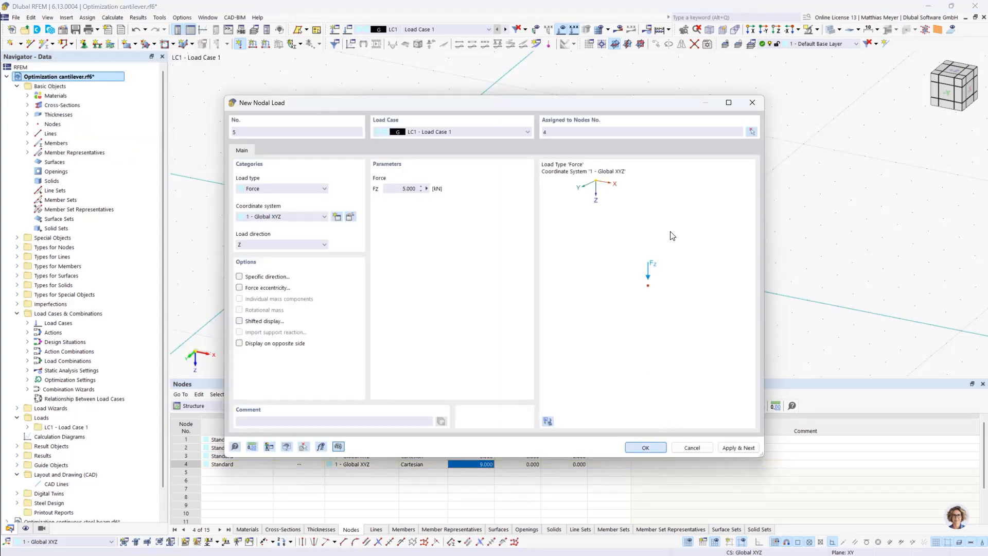
key("Return")
scroll(609, 194, "down", 2)
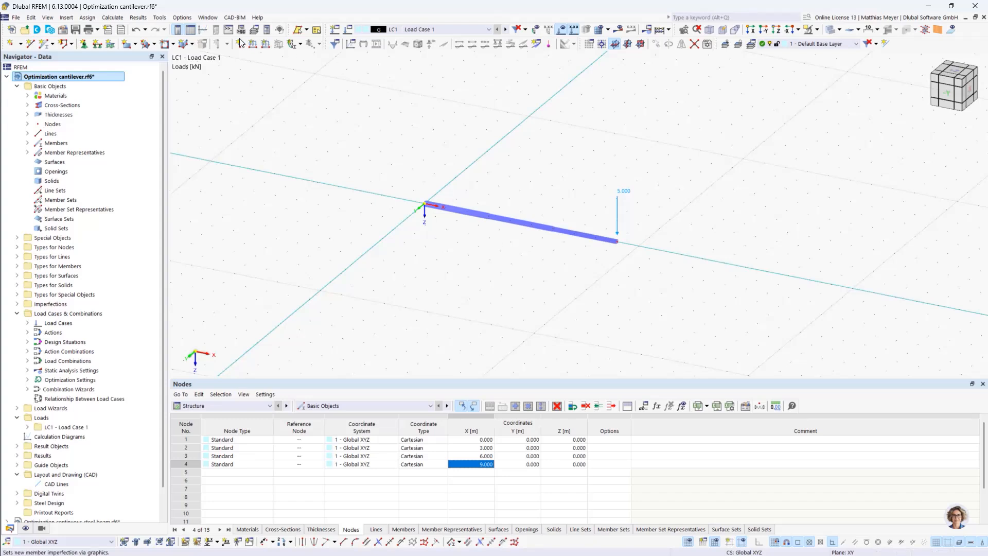
Assign the fixed nodal support (Fest) to the cantilever's start node at X = 0
left_click(84, 43)
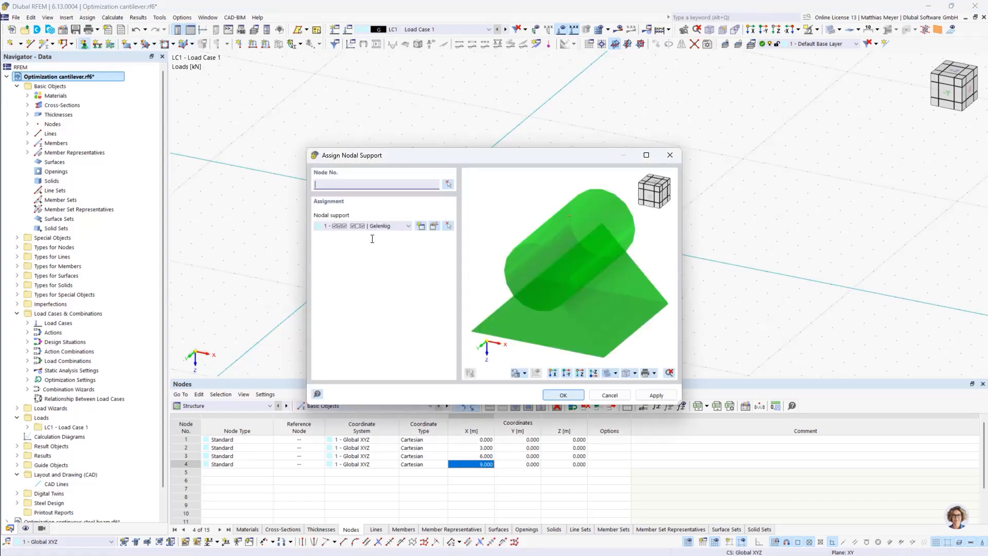
left_click(367, 227)
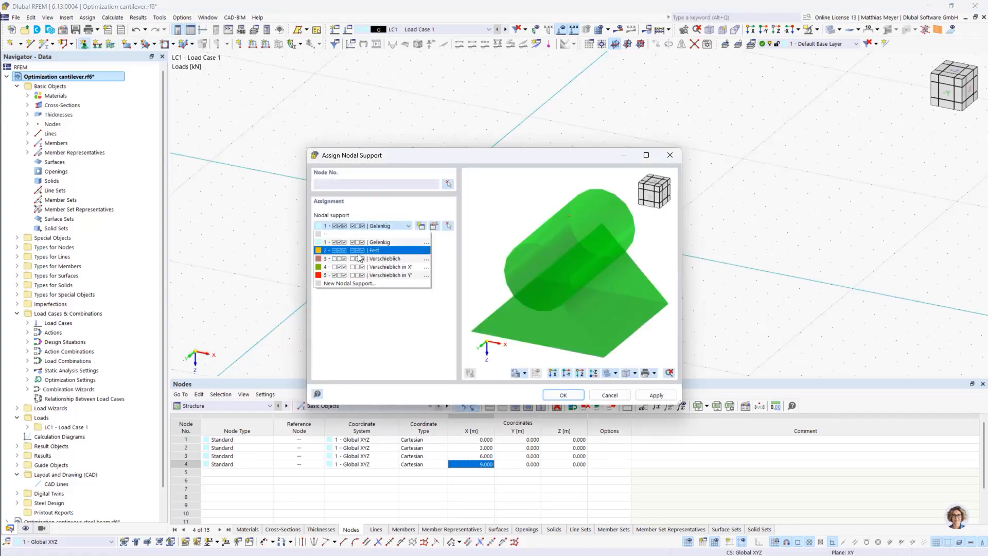
left_click(359, 252)
left_click(448, 185)
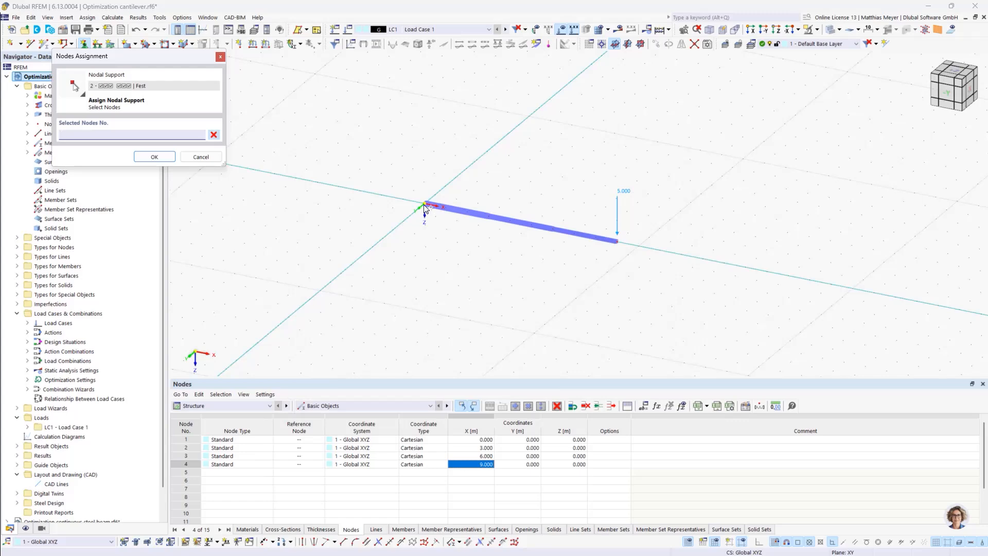
left_click(425, 206)
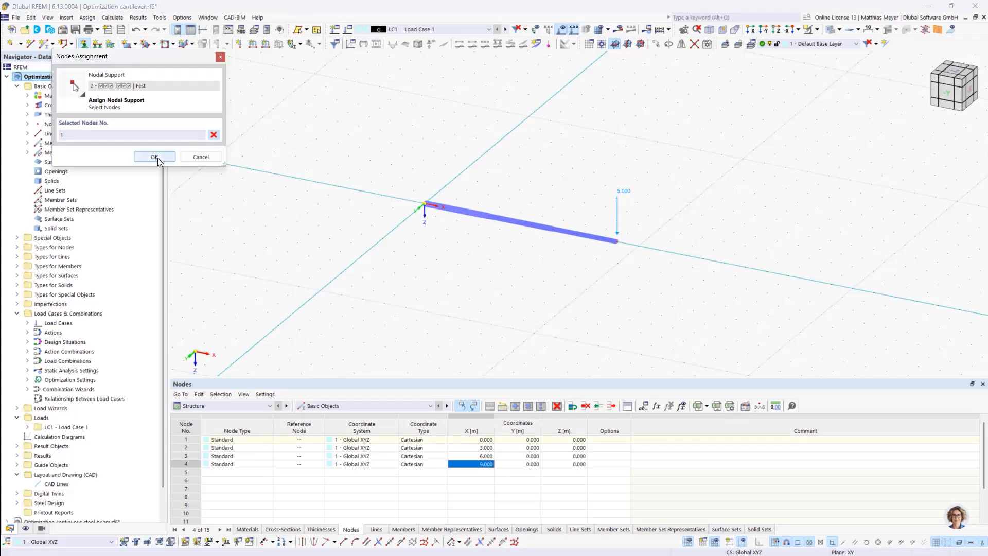
left_click(157, 161)
left_click(564, 397)
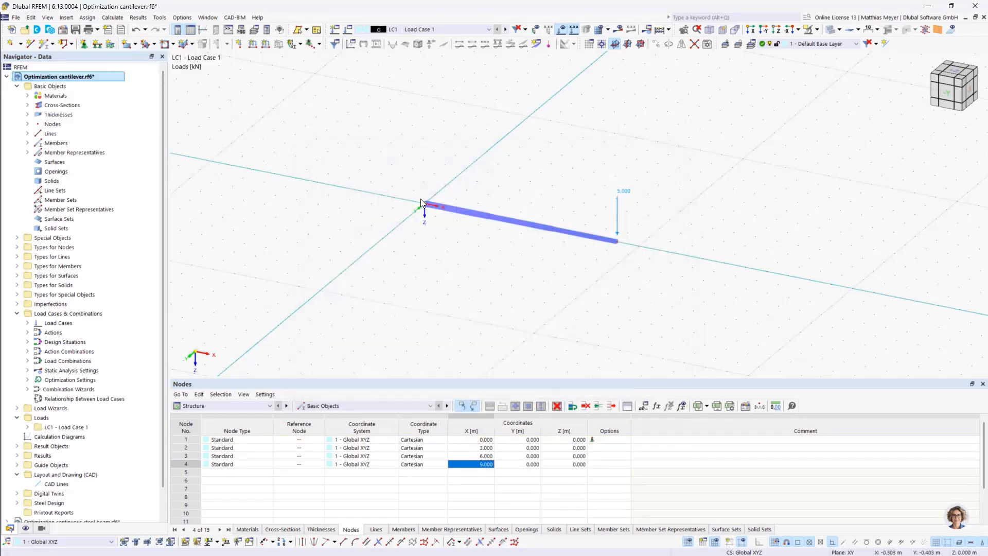
Review the Load Case 1 settings, including whether self-weight is active
scroll(423, 201, "up", 10)
scroll(432, 210, "down", 11)
scroll(587, 212, "up", 3)
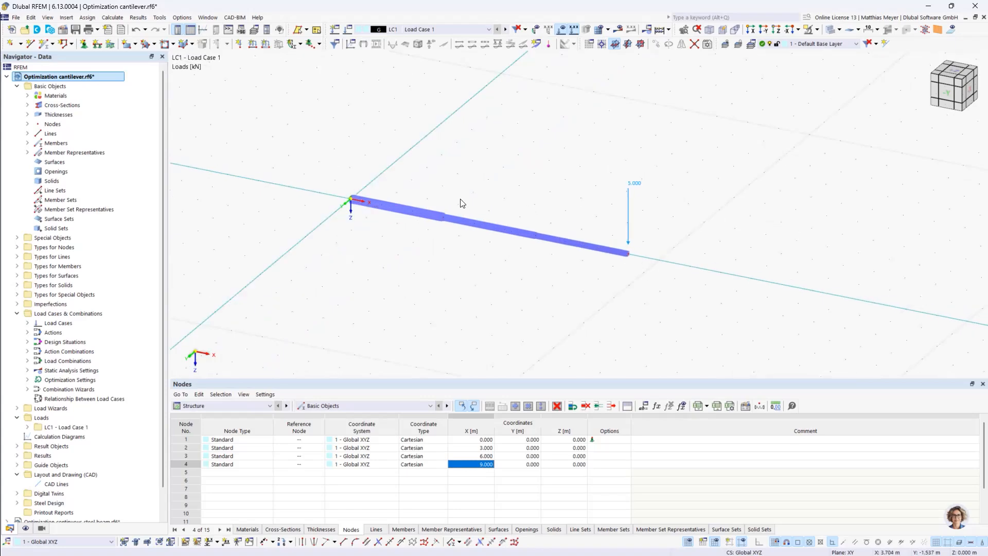
left_click(348, 31)
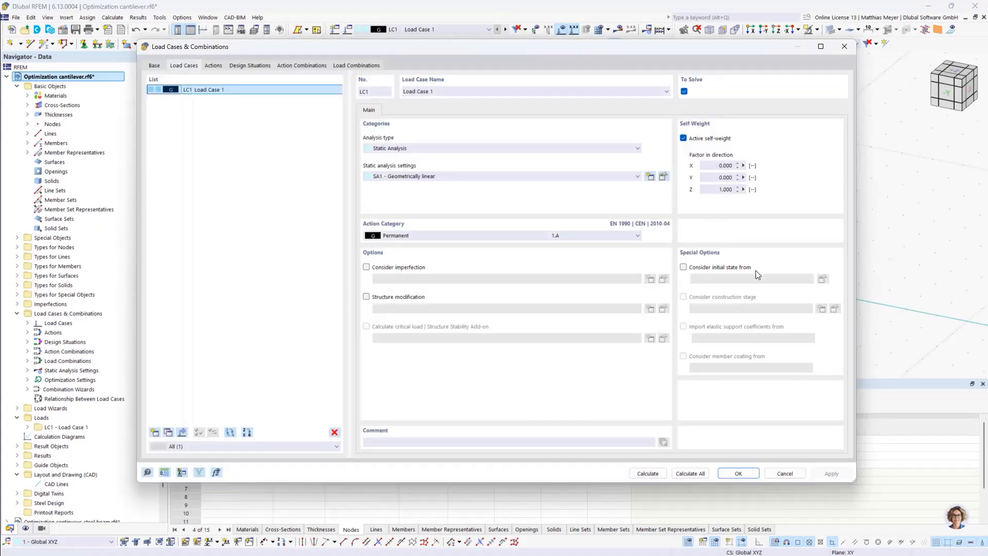
left_click(736, 472)
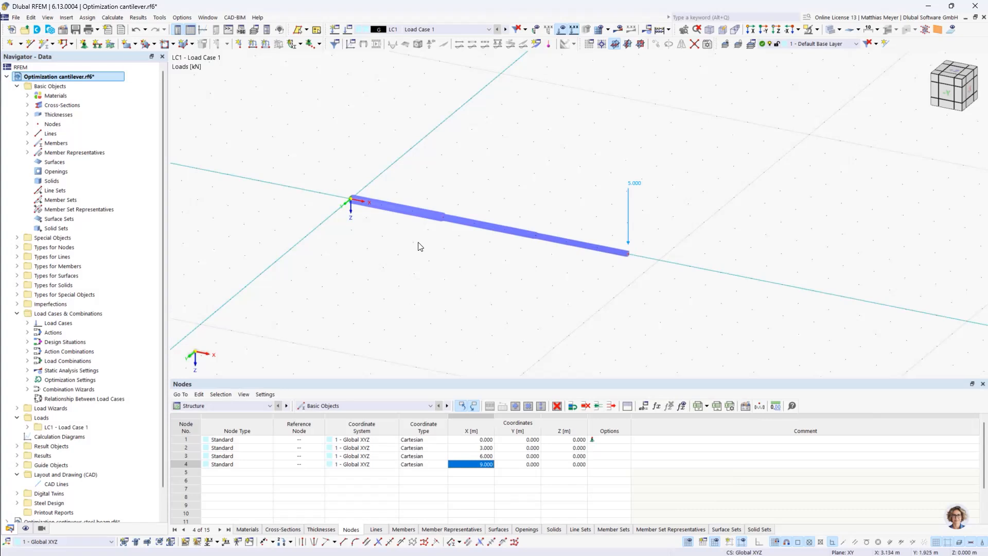
Create a global length parameter L_1 with the comment "Length of beam 1"
left_click(645, 406)
left_click_drag(324, 117, 329, 87)
left_click(203, 132)
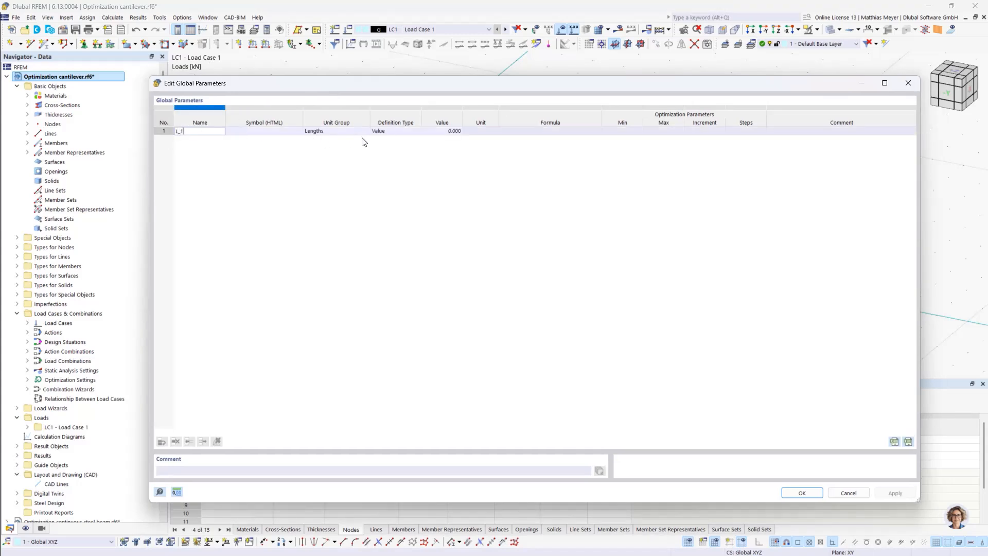
left_click(777, 133)
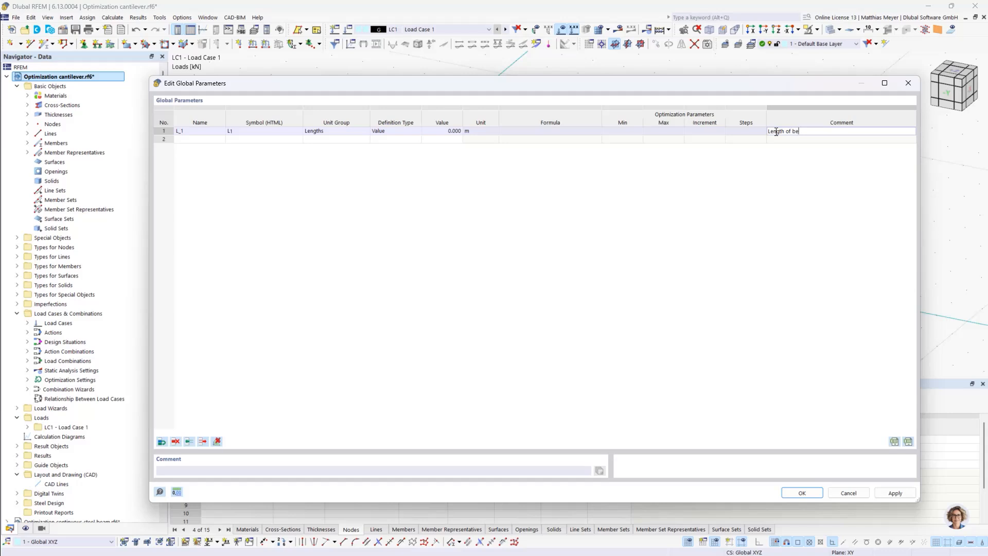
Add global length parameters L_2 and L_3 with the comments "Length of beam 2" and "Length of beam 3"
left_click(188, 139)
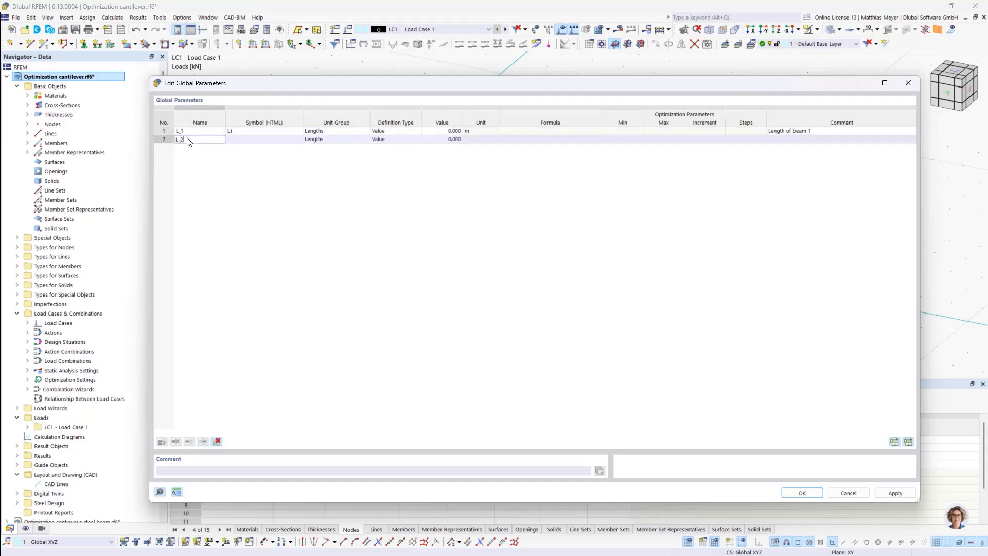
type("L_2")
key("Return")
left_click(782, 137)
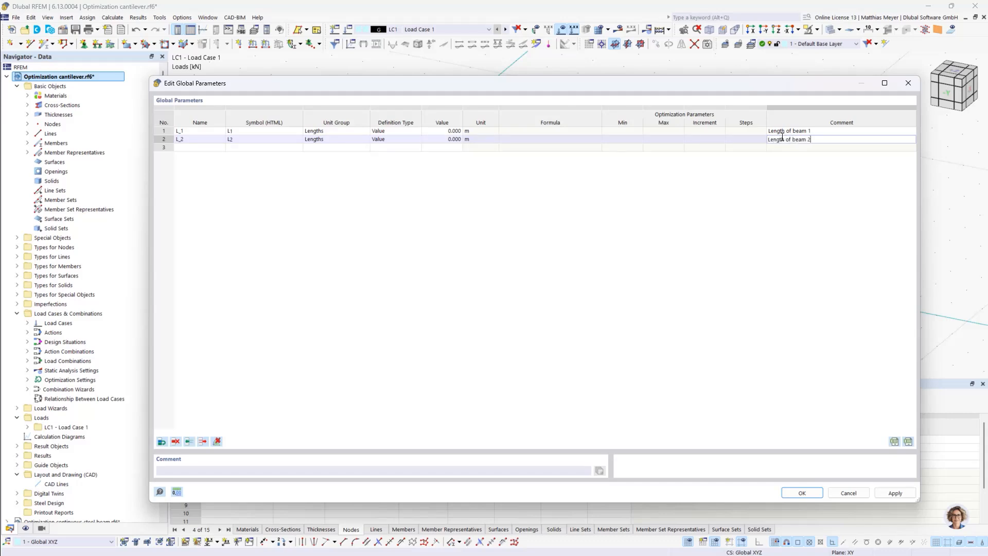
type("Length of beam 2")
left_click(183, 147)
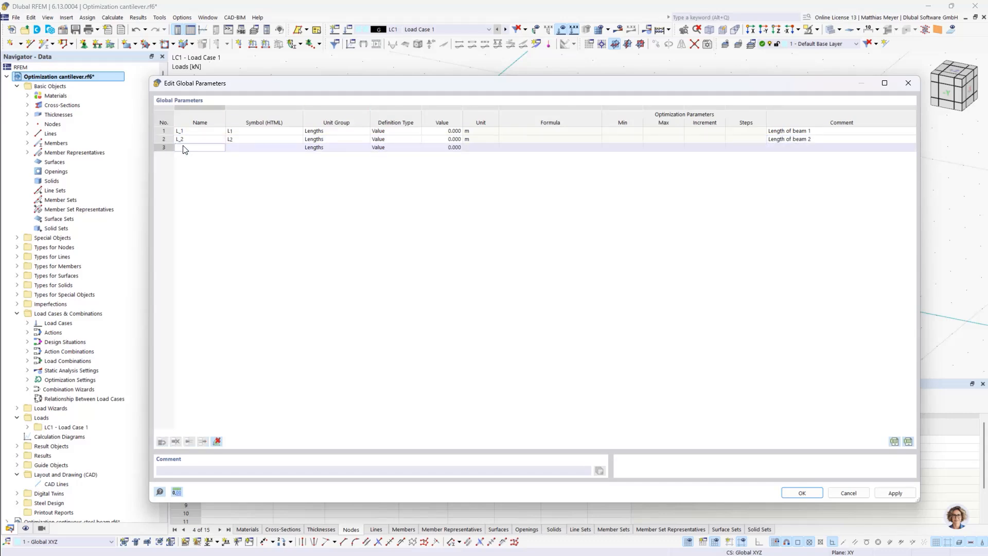
left_click(787, 148)
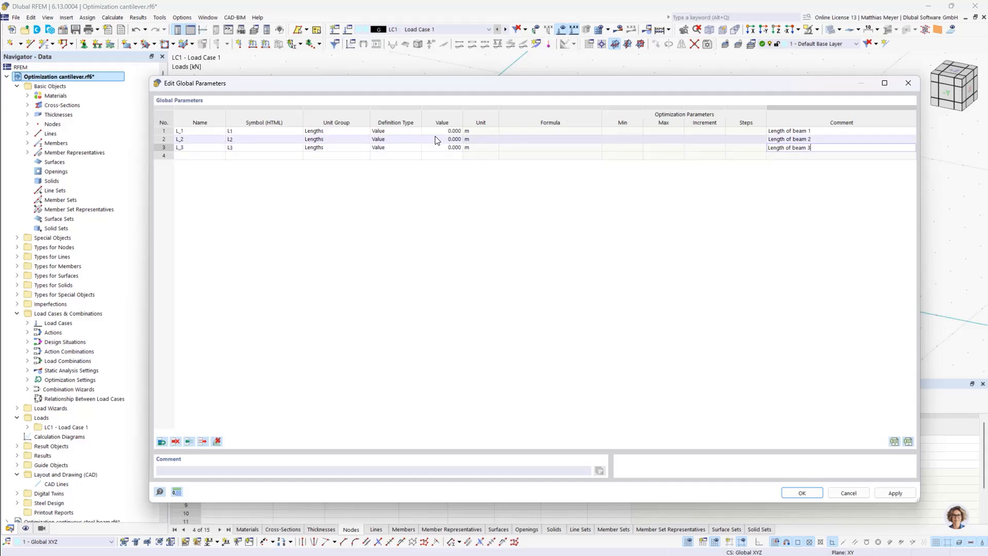
left_click(401, 131)
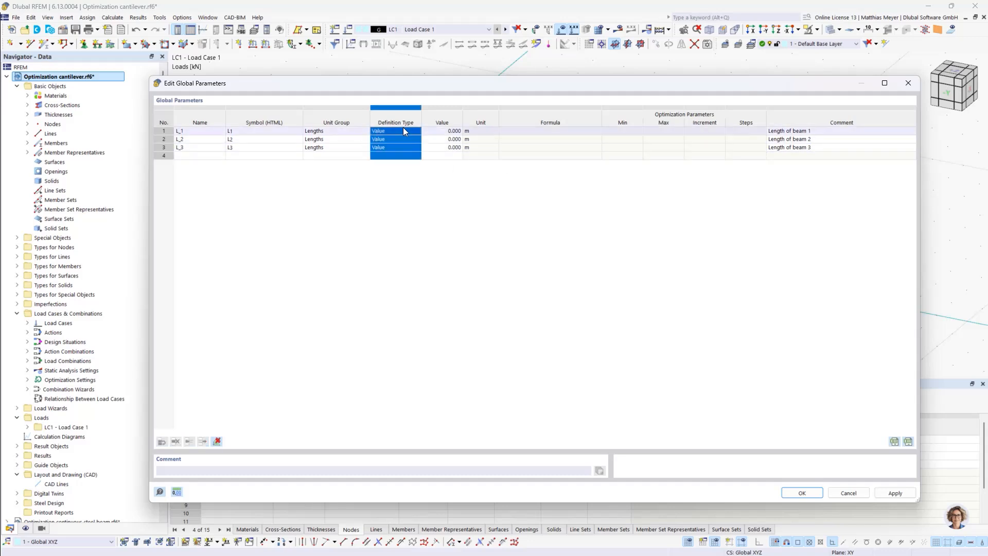
left_click(403, 131)
left_click(398, 150)
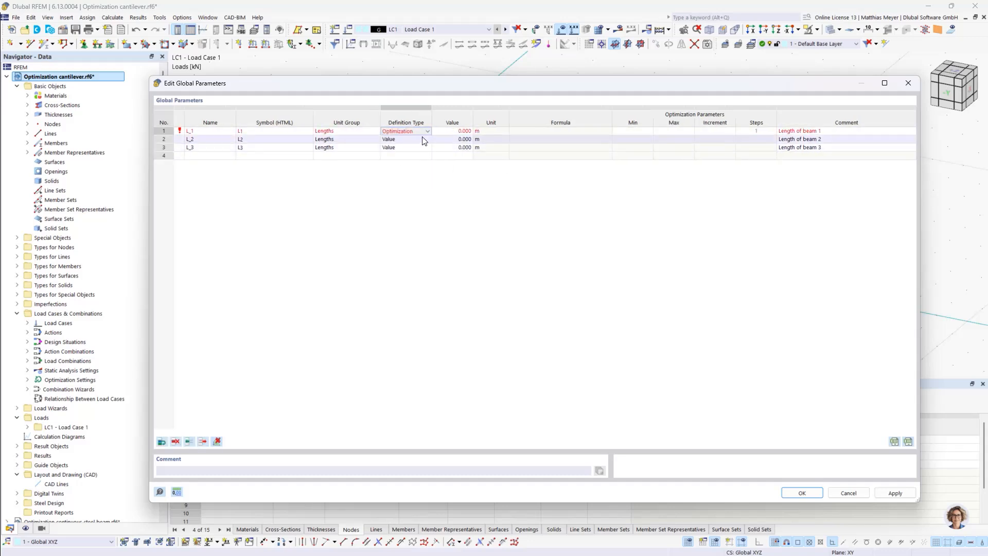
Set L_1, L_2 and L_3 to 3 m each, with L_1's definition type as Value, and save the global parameters
left_click(461, 132)
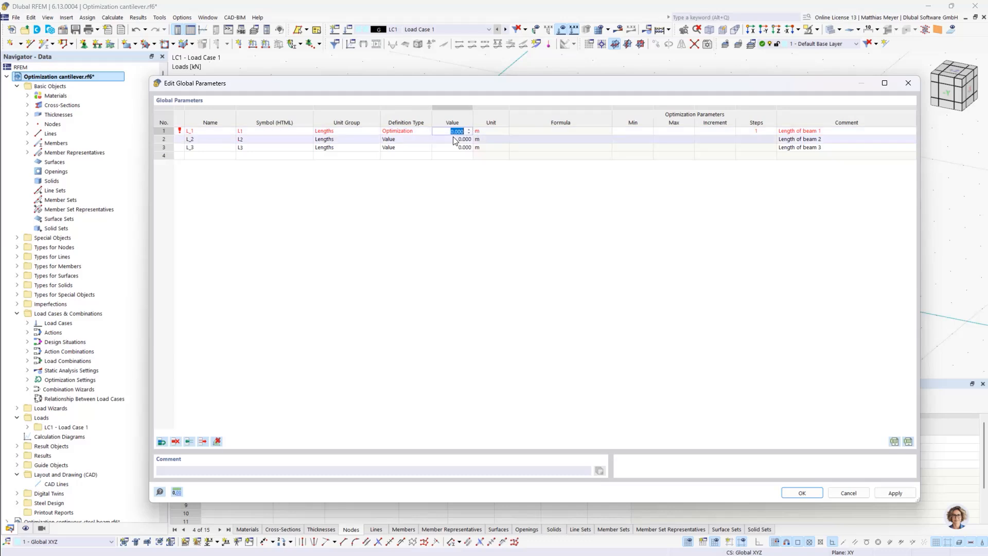
type("3")
left_click(416, 131)
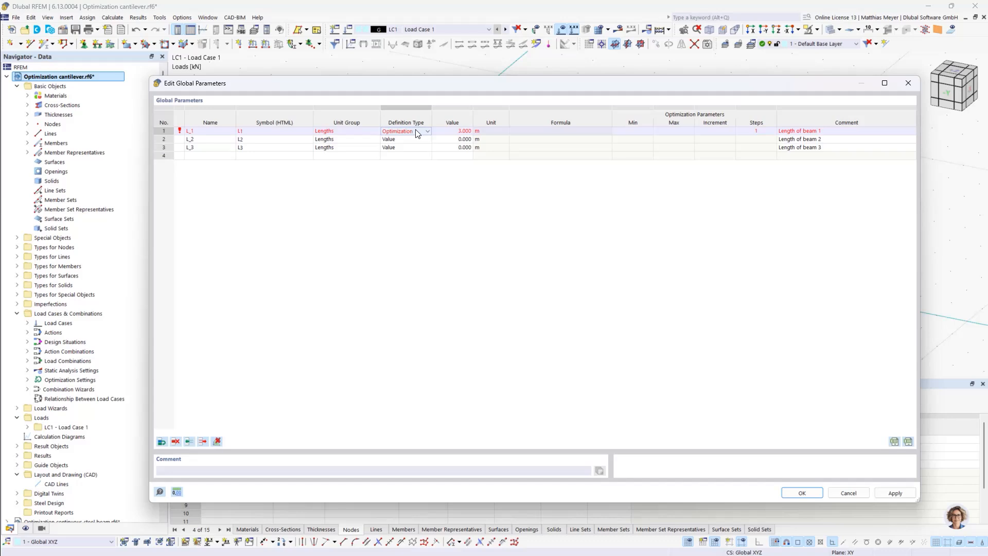
left_click(416, 131)
left_click(420, 138)
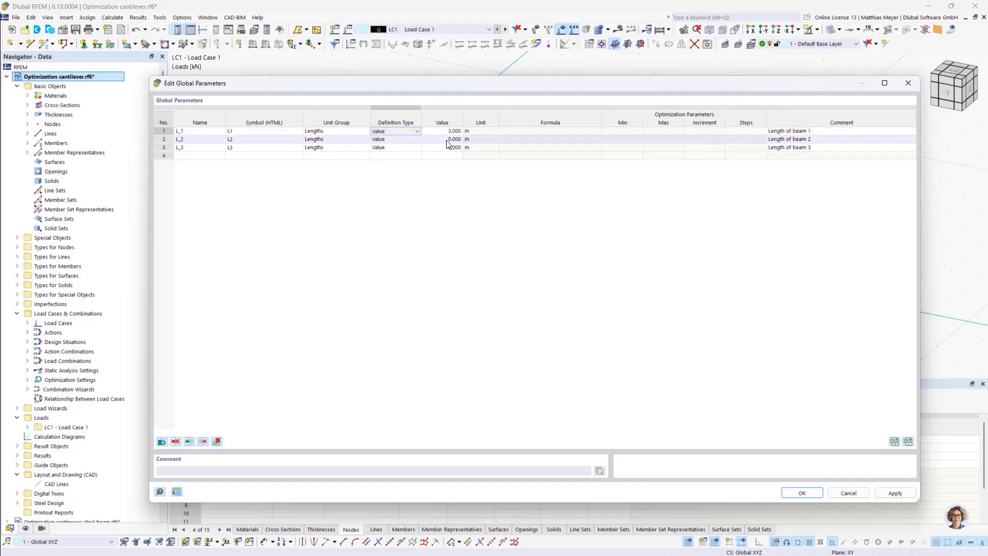
left_click(446, 140)
type("3")
left_click(432, 147)
type("3")
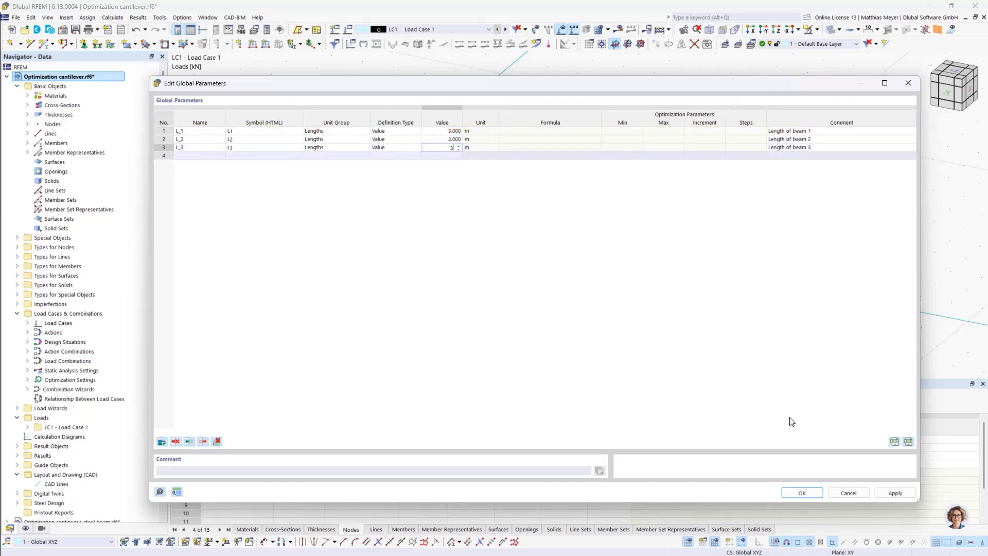
left_click(803, 492)
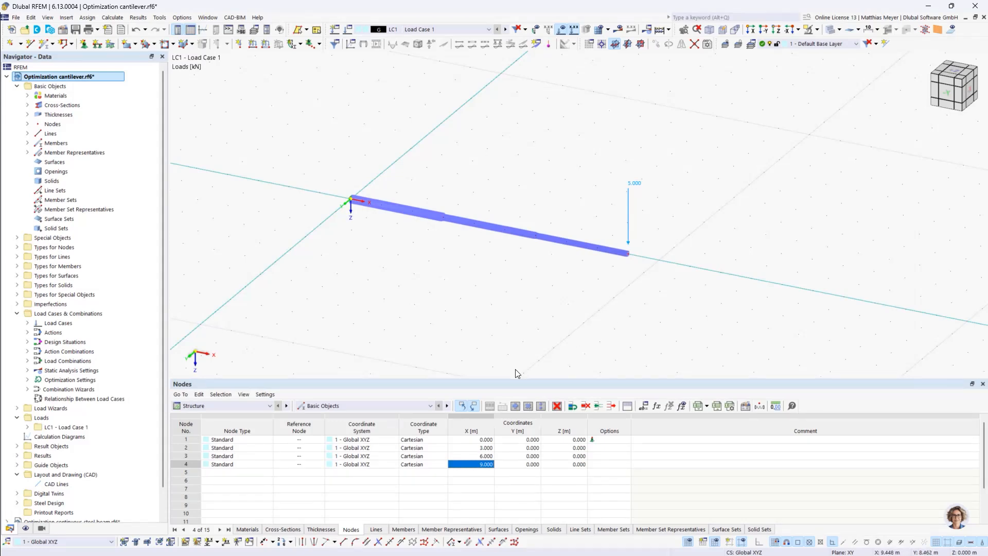
Define the X-coordinate of node 2 by the formula L_1
double_click(479, 447)
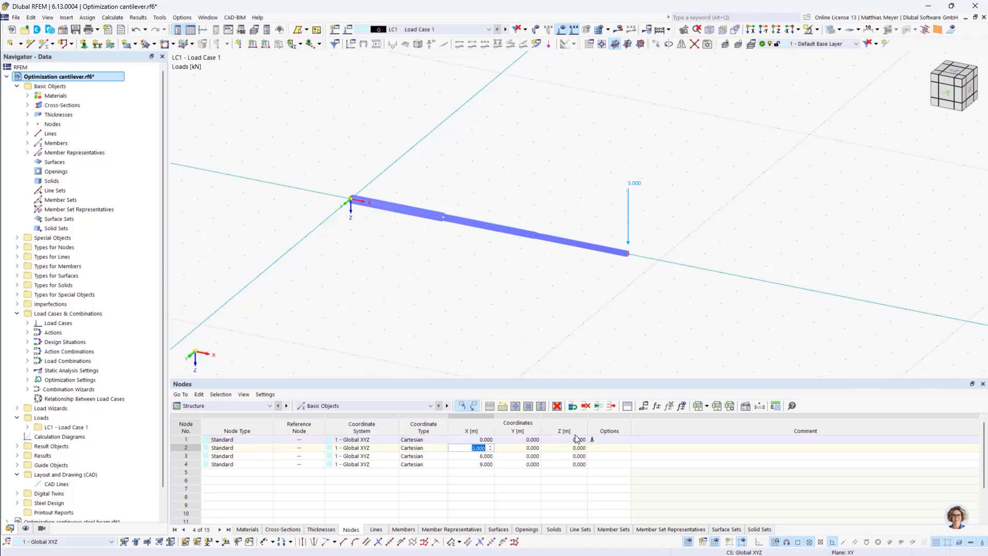
left_click(601, 448)
double_click(486, 448)
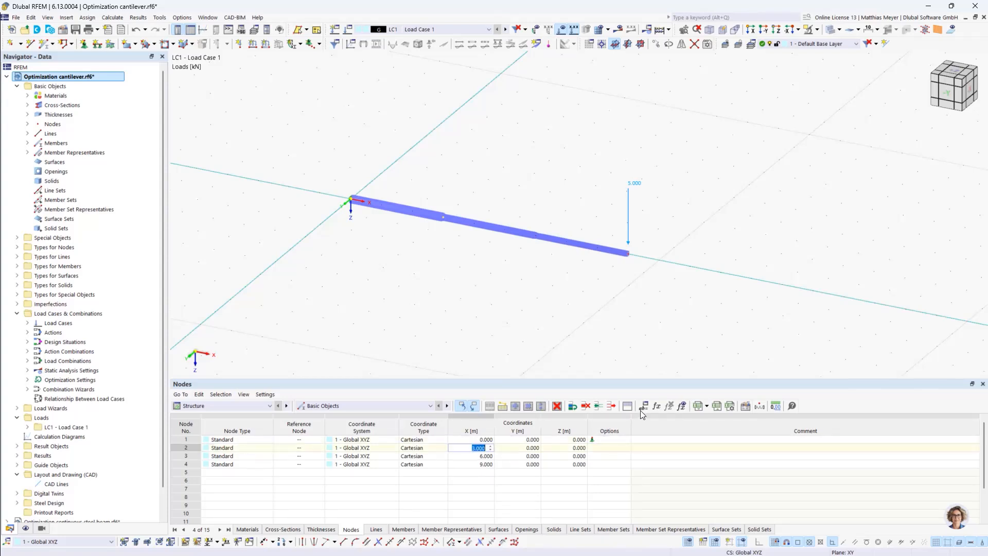
left_click(658, 407)
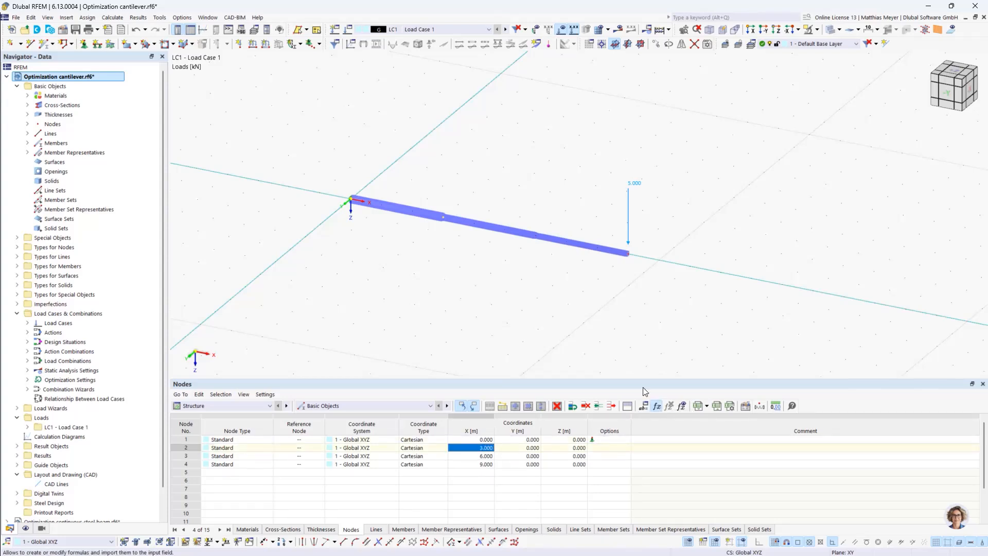
left_click(623, 293)
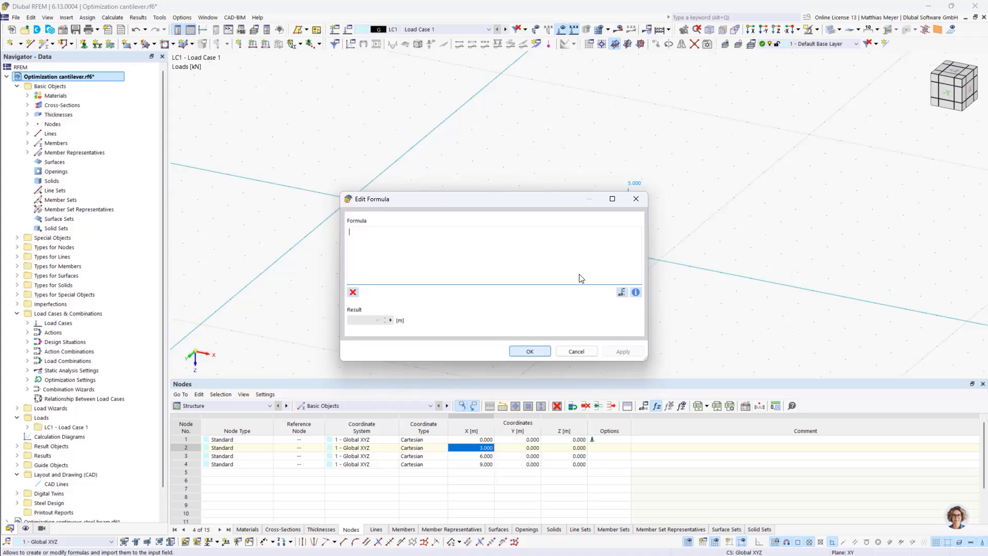
double_click(206, 131)
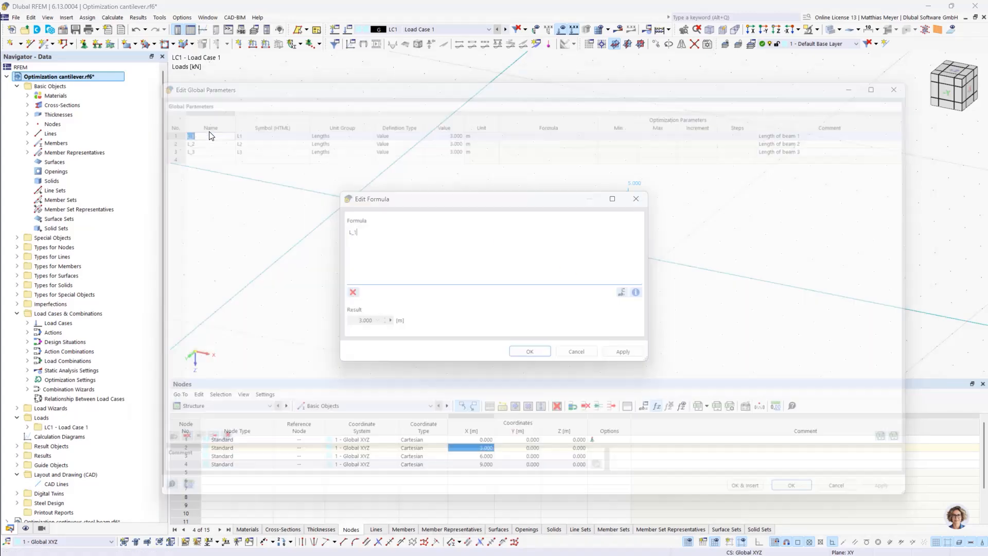
left_click(528, 352)
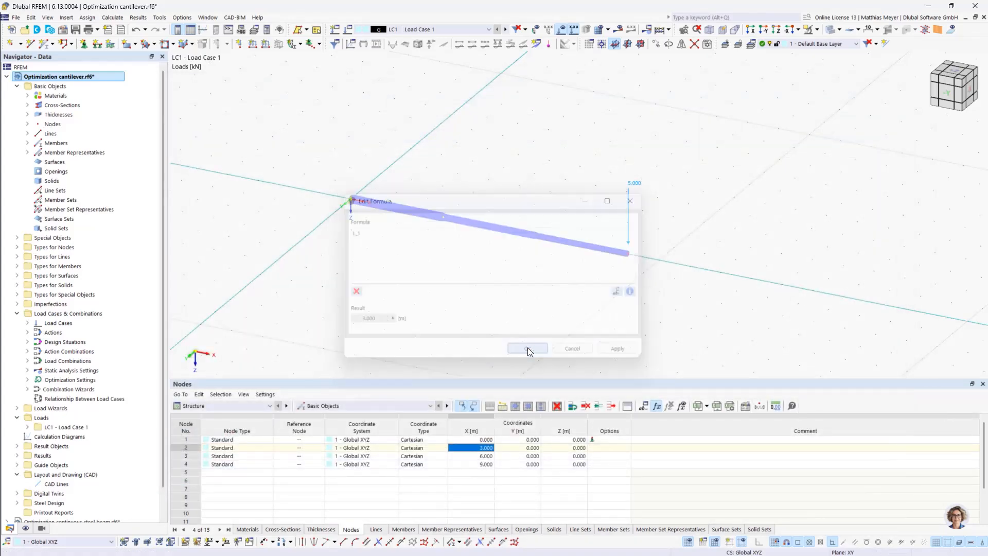
Define the X-coordinate of node 3 by the formula L_1+L_2 using the global parameters
double_click(484, 456)
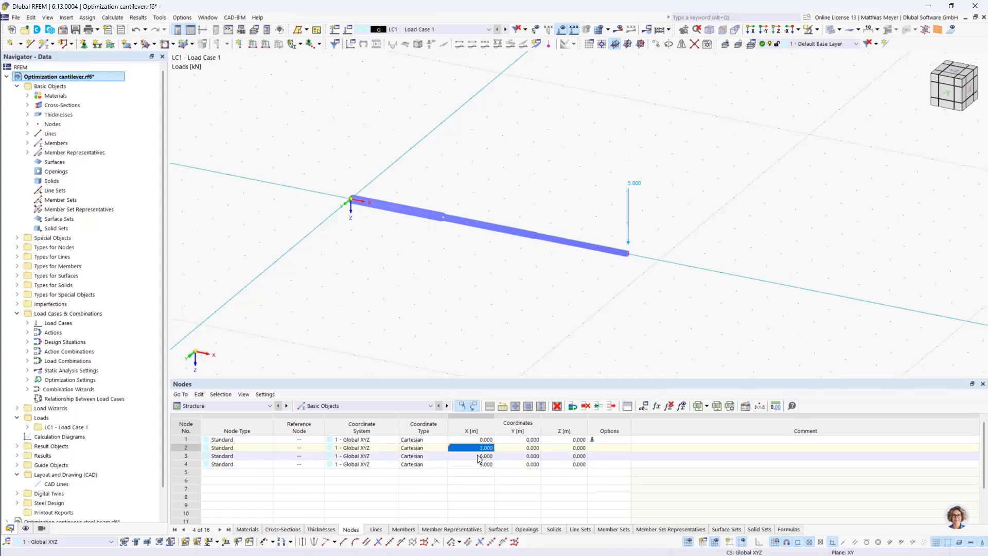
left_click(657, 406)
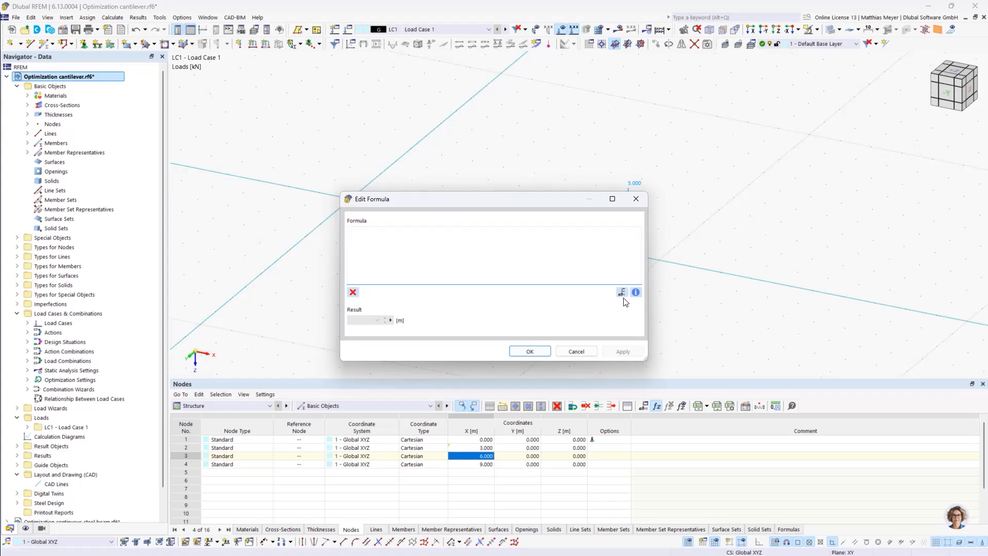
left_click(622, 292)
double_click(201, 133)
left_click(622, 292)
double_click(218, 137)
left_click(532, 349)
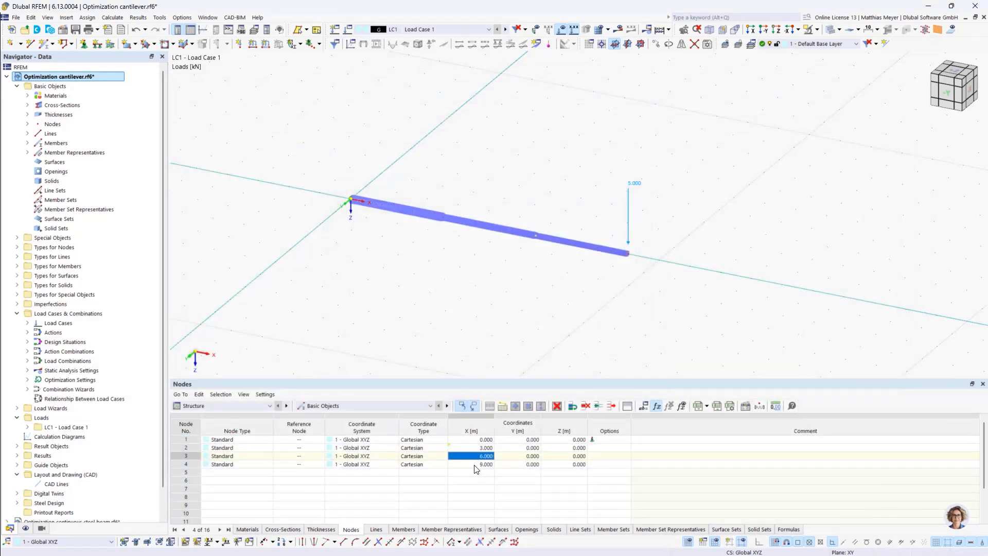
Define the X-coordinate of node 4 by the formula L_1+L_2+L_3 using the global parameters
left_click(474, 466)
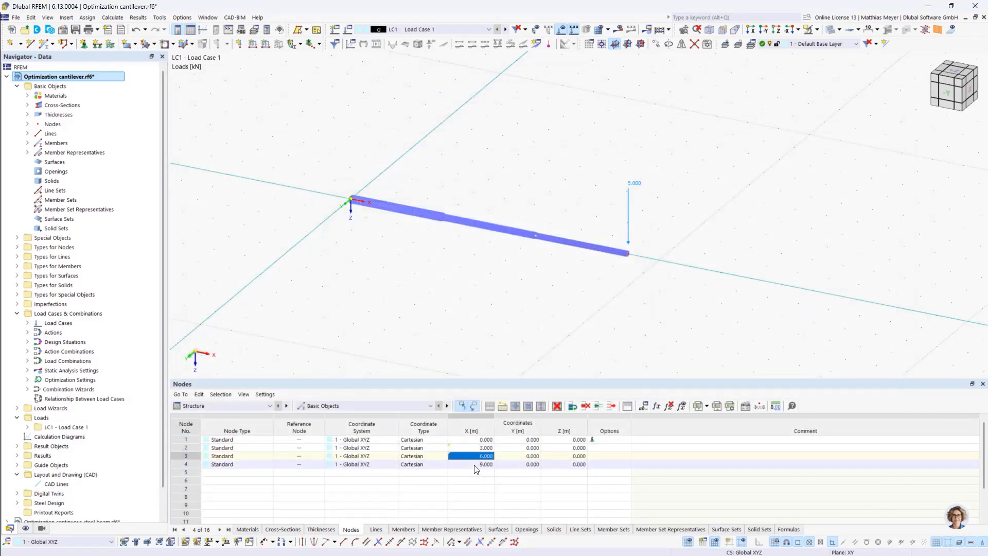
left_click(656, 407)
left_click(622, 291)
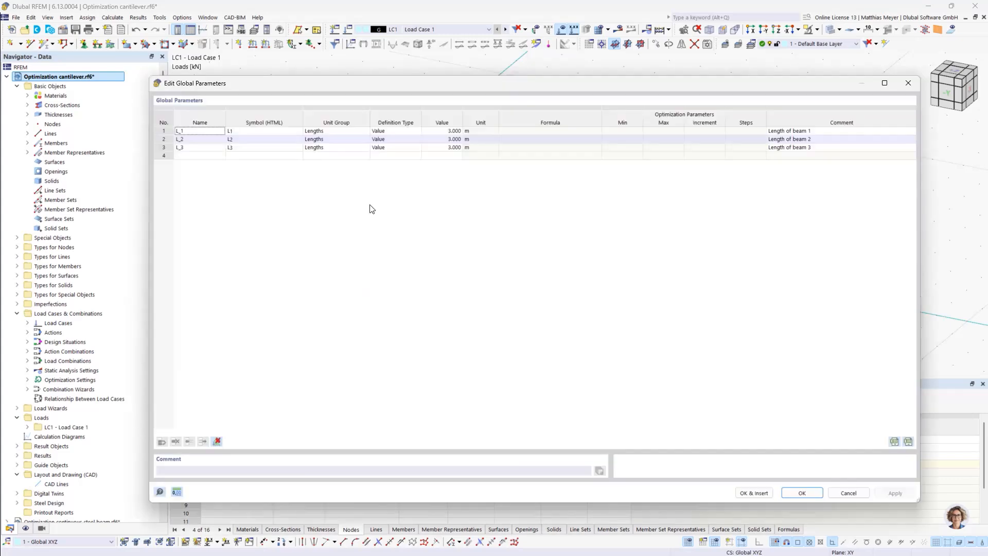
double_click(204, 132)
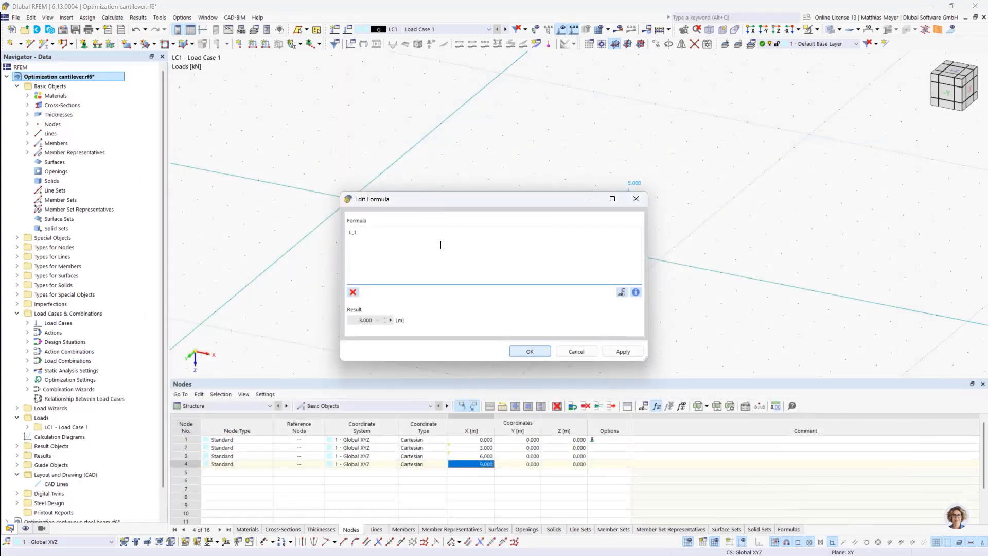
type("+")
left_click(620, 291)
double_click(203, 140)
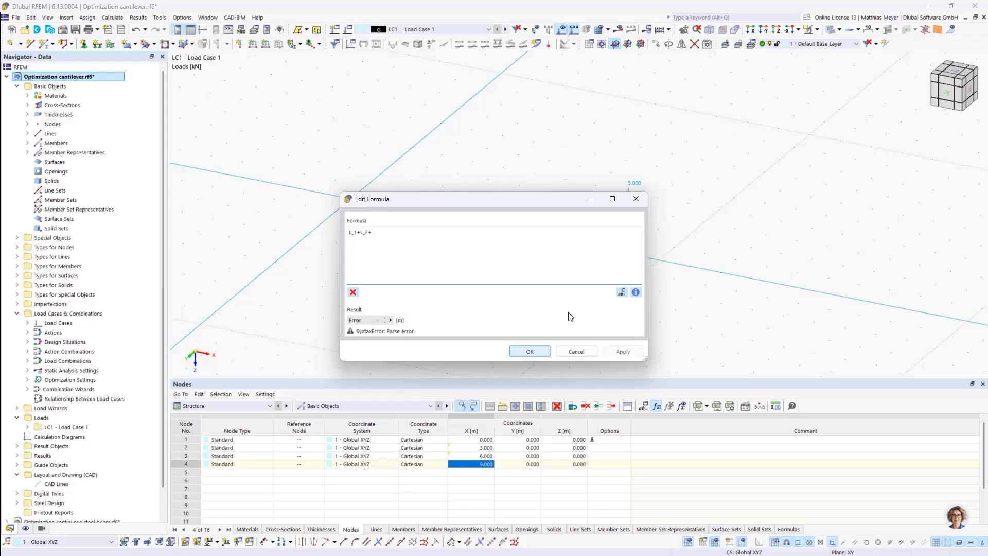
left_click(622, 292)
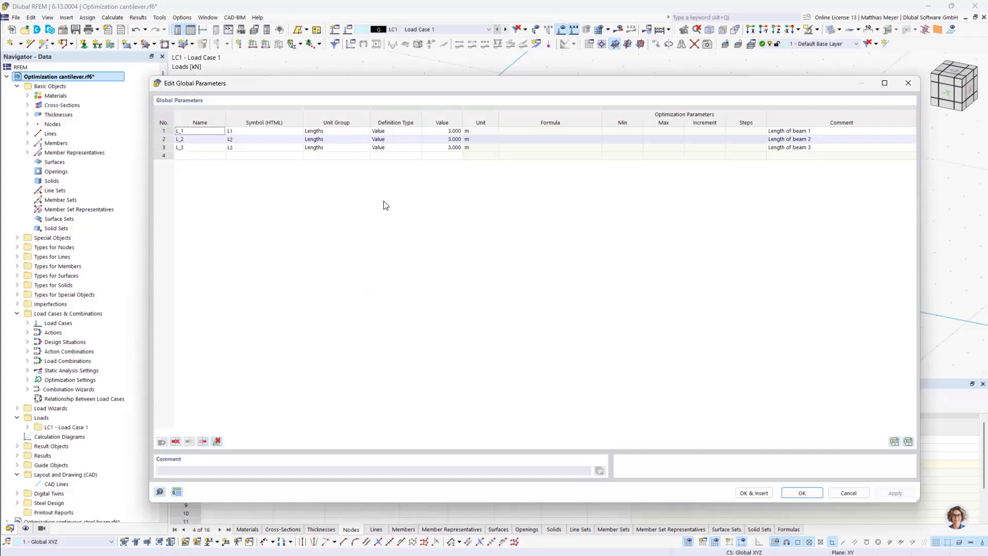
double_click(211, 148)
left_click(530, 348)
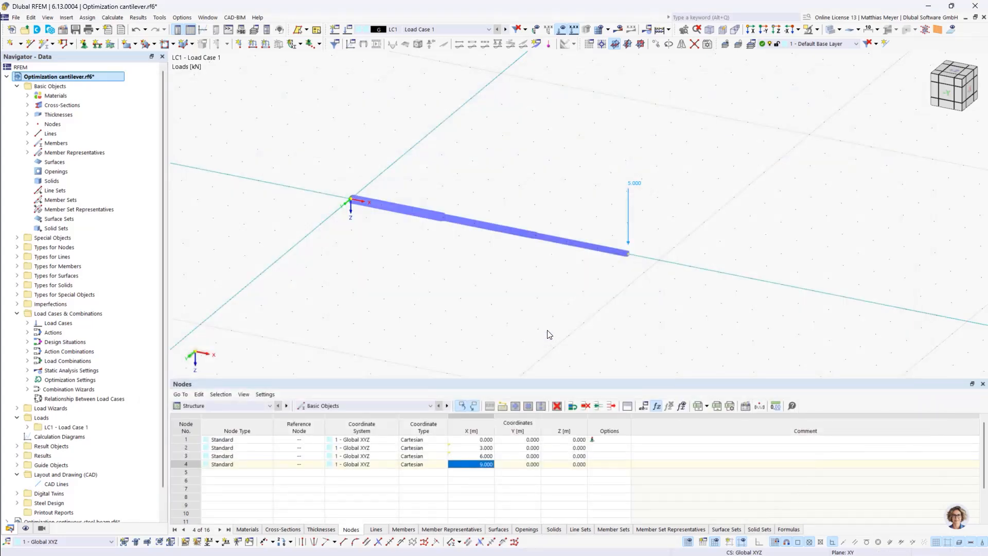
Display the Steel Design input data and run the design to show its results
scroll(524, 267, "down", 2)
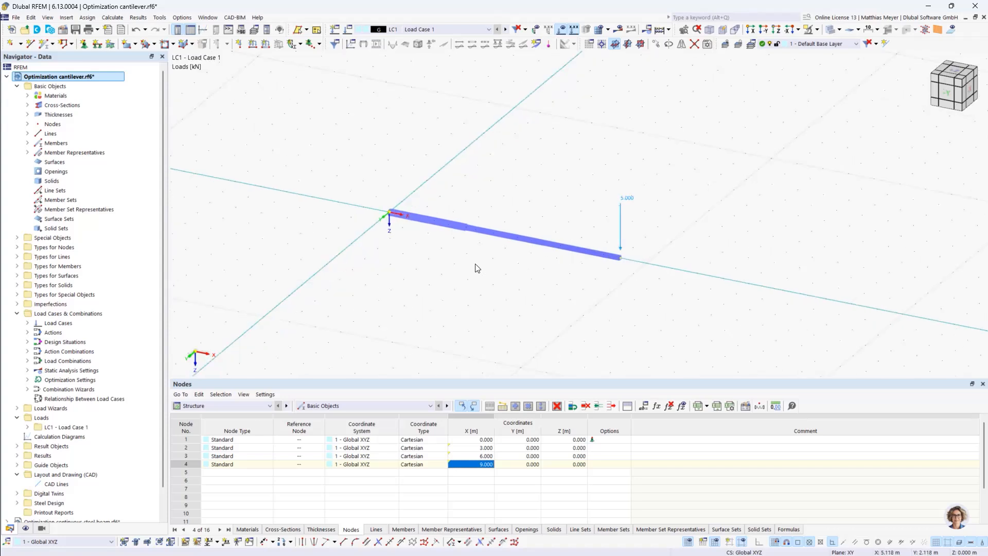
left_click(218, 405)
left_click(211, 455)
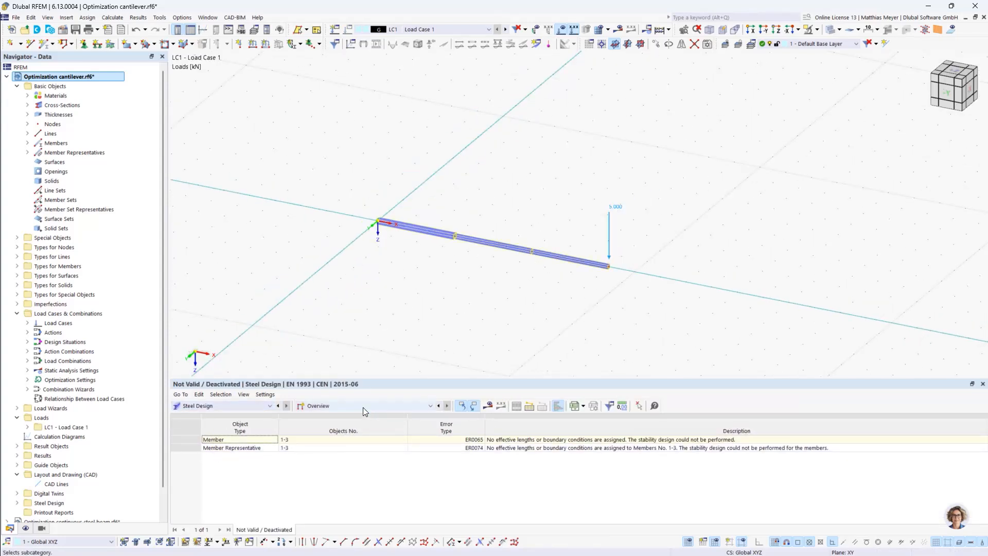
left_click(363, 407)
left_click(364, 415)
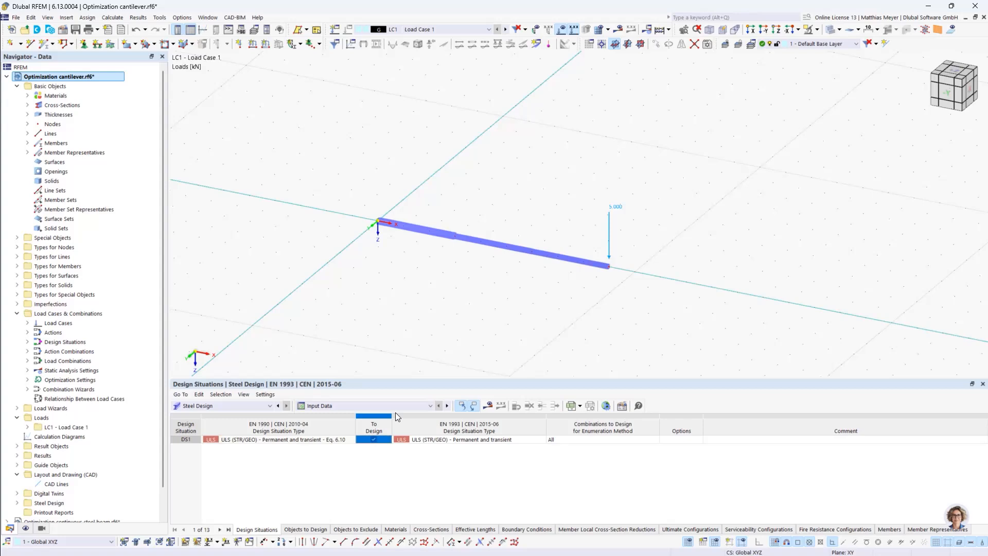
left_click(487, 406)
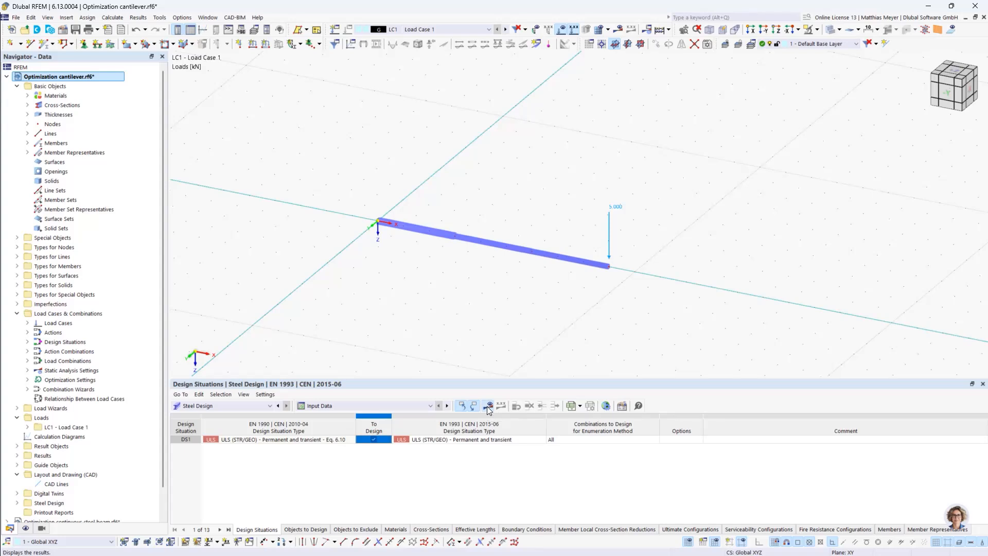
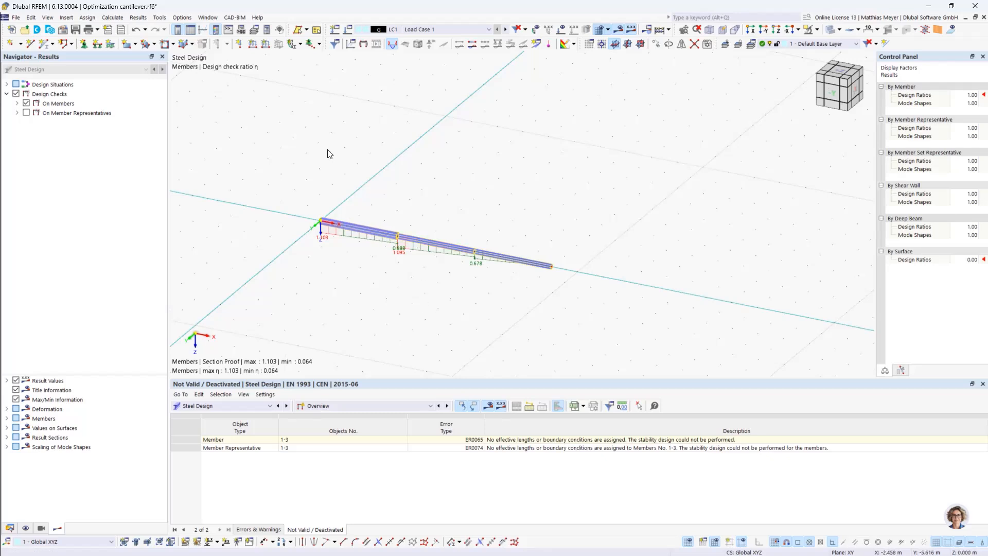
In the global parameters, set the definition type of L_1, L_2 and L_3 to Optimization
left_click(31, 18)
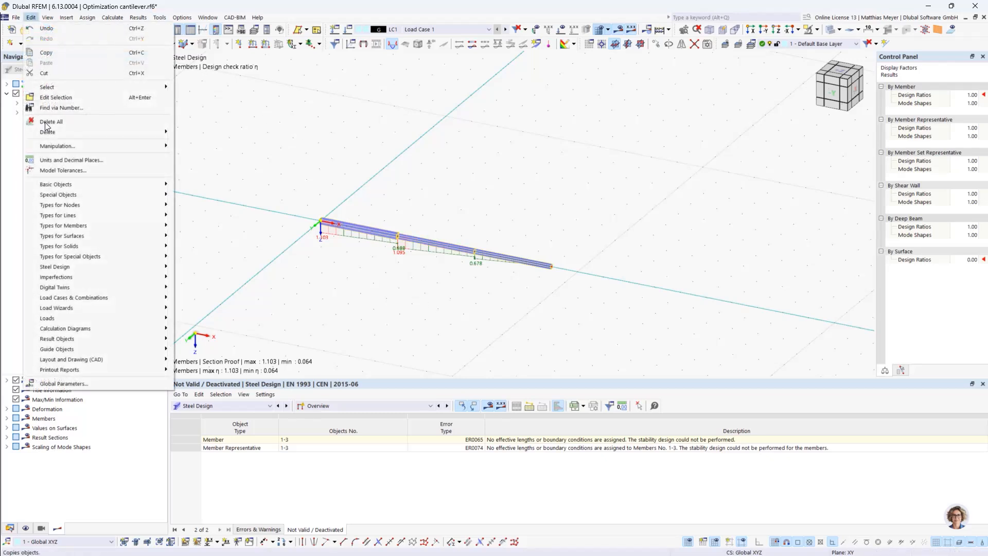
left_click(69, 384)
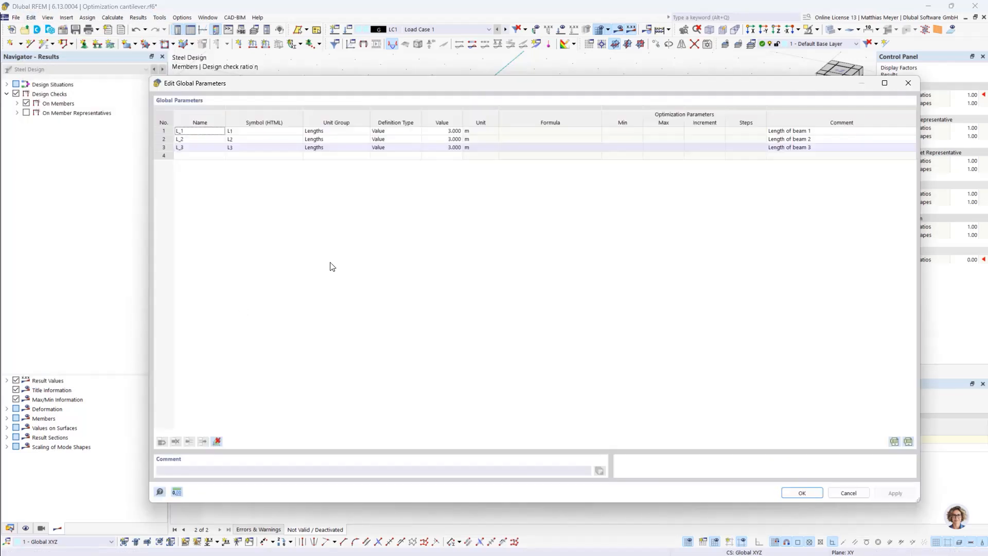
left_click(412, 132)
left_click(412, 133)
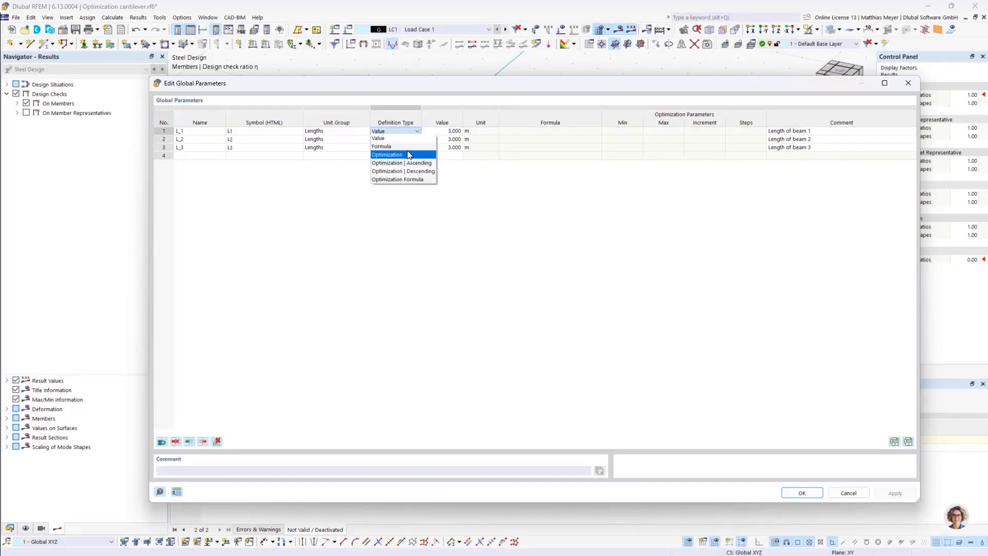
left_click(407, 150)
left_click(403, 140)
left_click(403, 140)
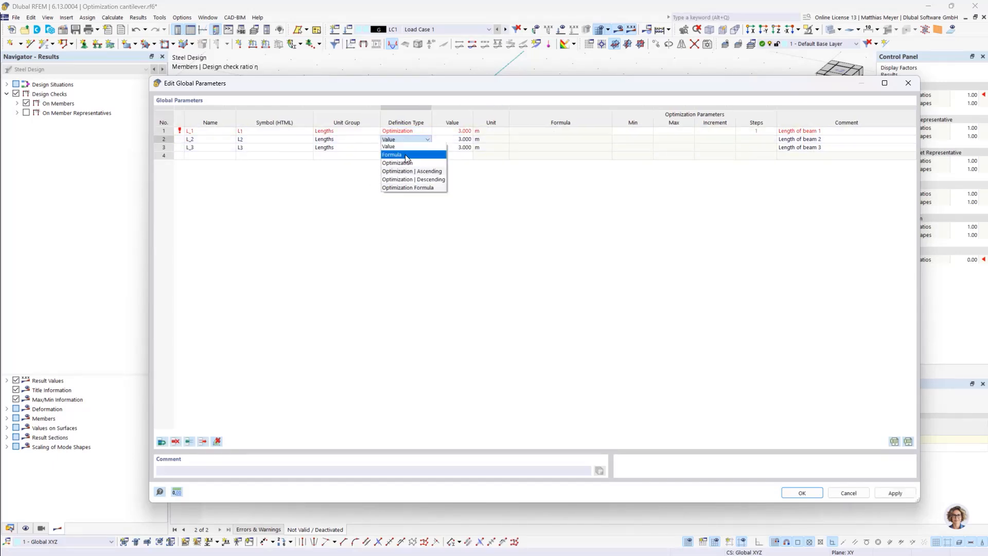
left_click(410, 160)
left_click(409, 147)
left_click(409, 148)
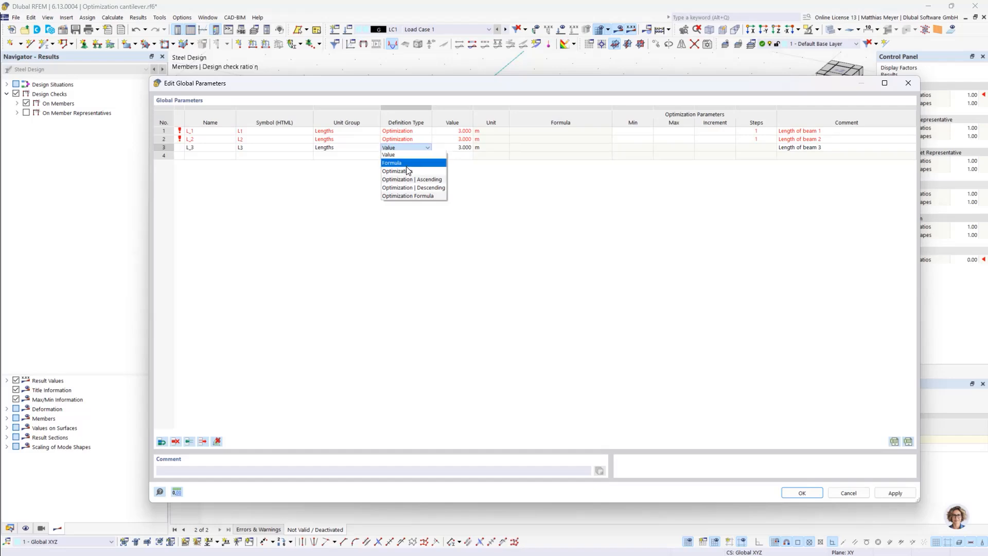
left_click(407, 172)
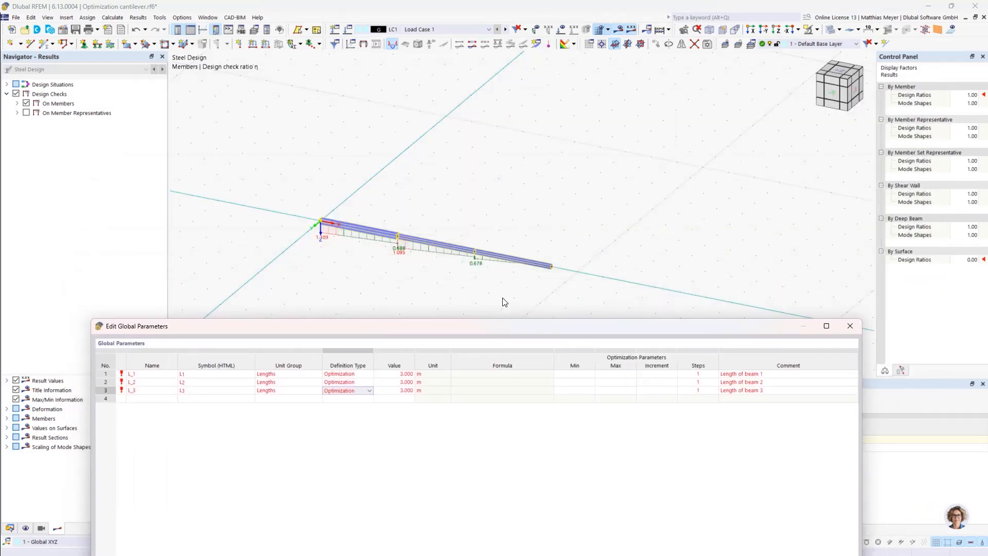
Give L_3 an optimization range from 3.000 m to 6.000 m, divided into 5 steps
left_click_drag(486, 327, 507, 94)
left_click(597, 155)
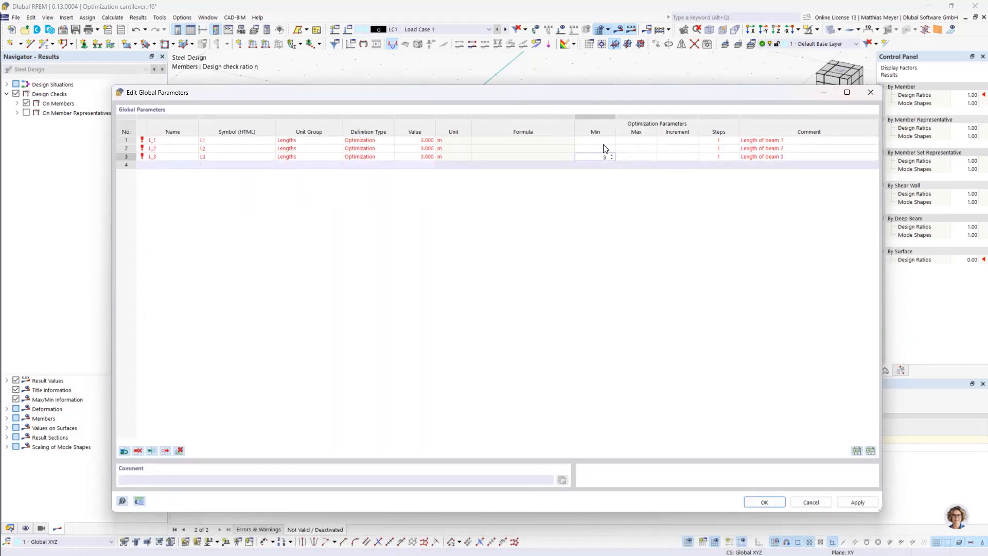
key("Tab")
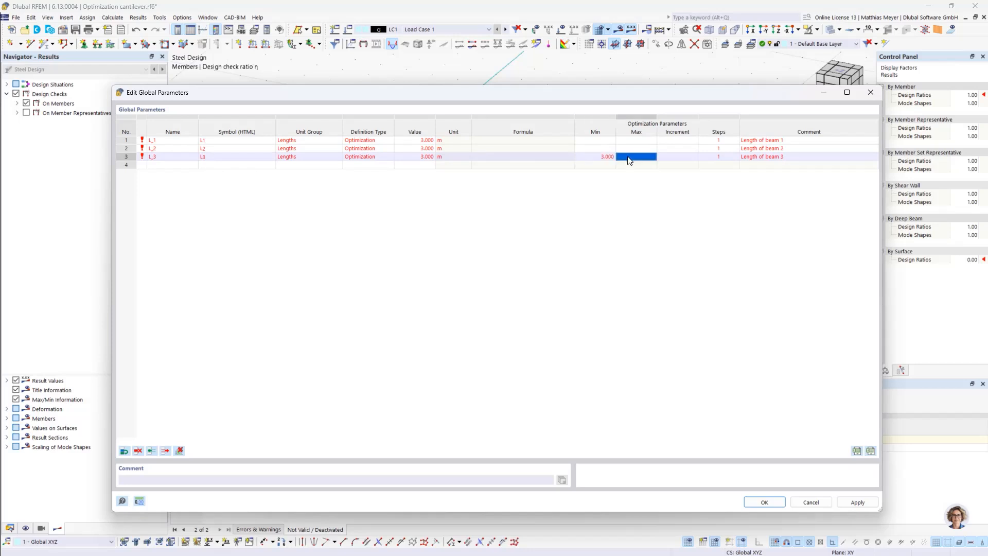
left_click(717, 157)
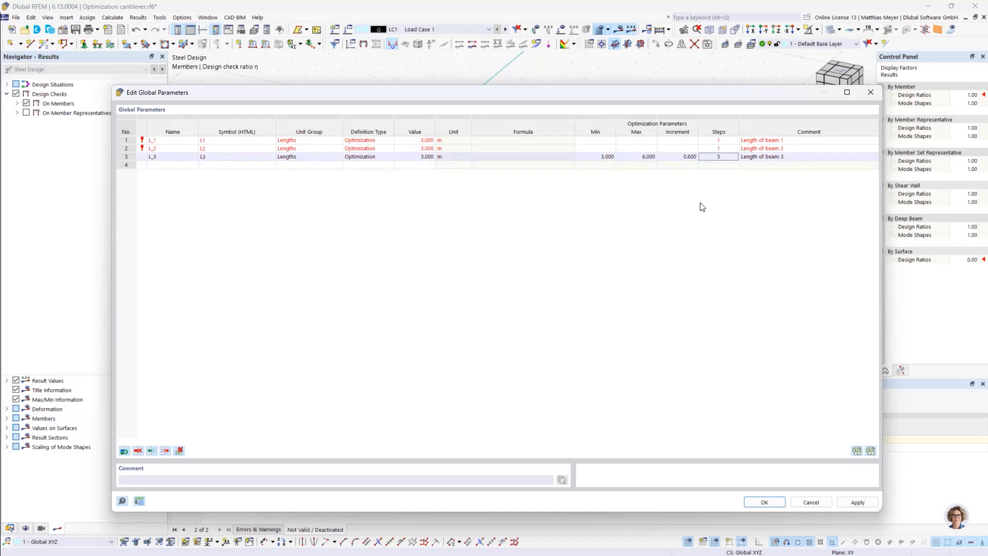
key("Return")
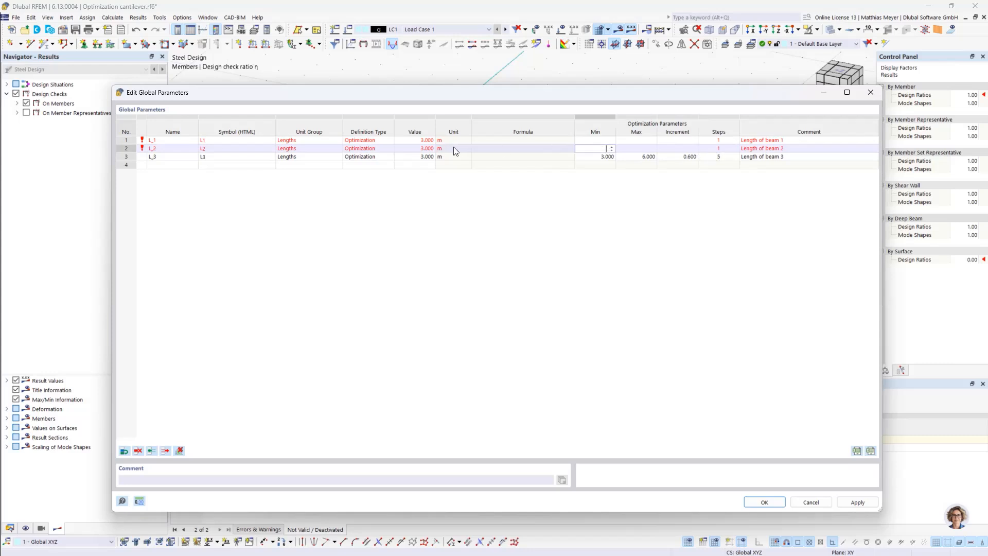
Give L_2 an optimization range from 0.500 m to 2.000 m and set its value to 0.500 m
left_click(592, 148)
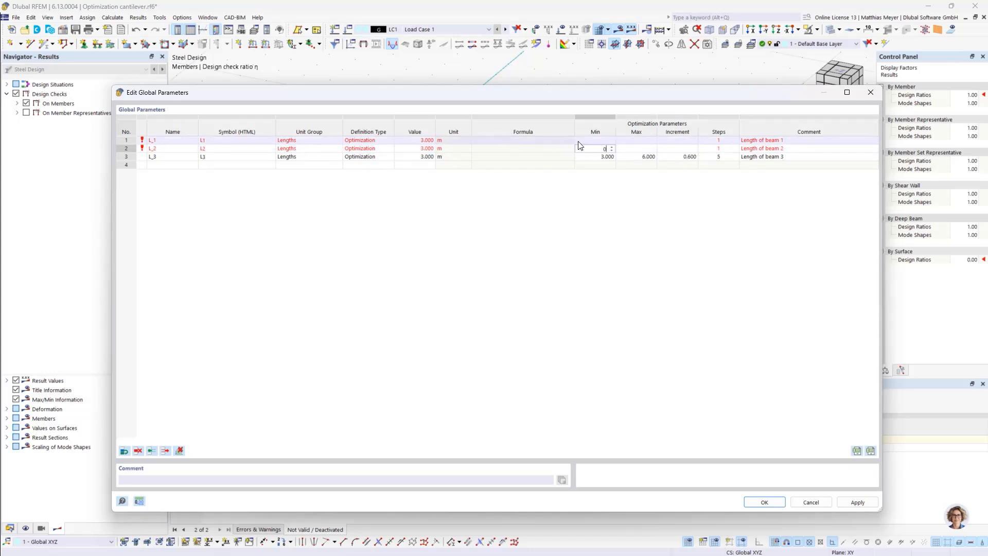
left_click(629, 150)
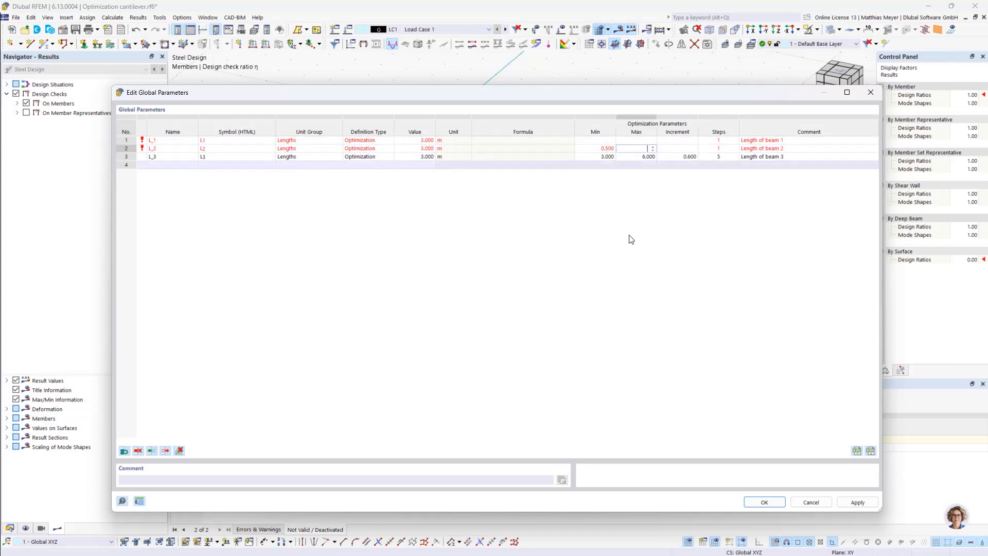
type("2")
left_click(477, 179)
left_click(488, 150)
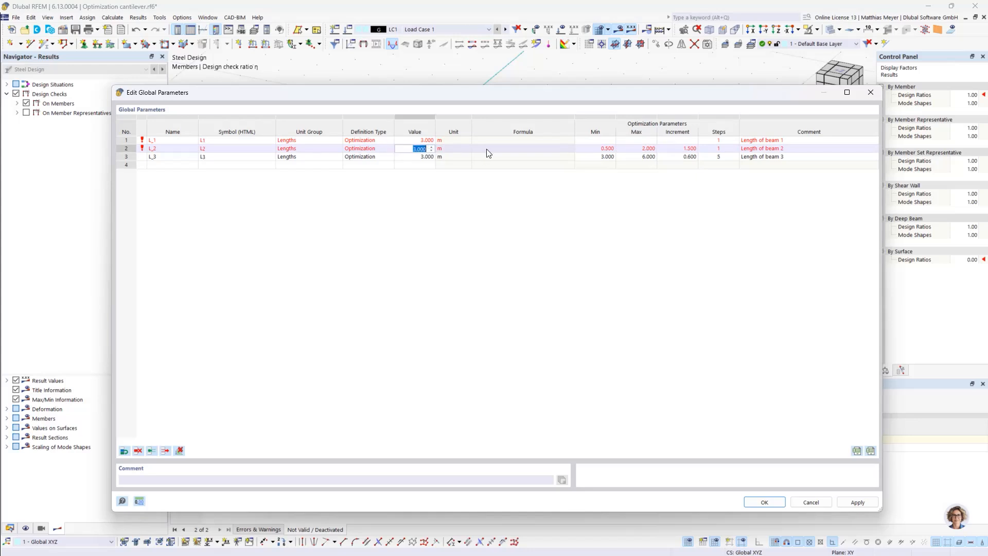
type("0.5")
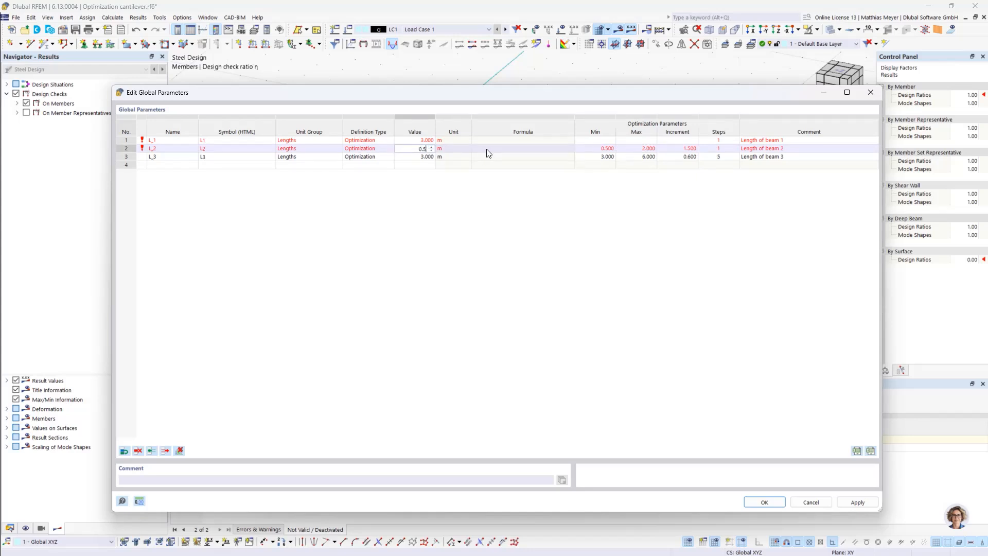
left_click(468, 276)
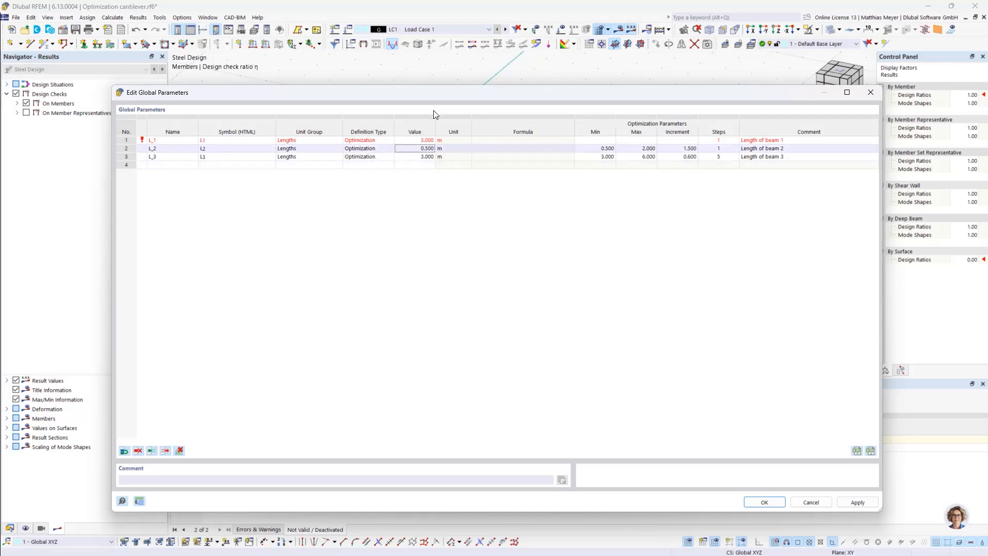
Set the value of L_1 to 2.000 m and its optimization range from 2.000 m to 4.000 m
left_click(414, 140)
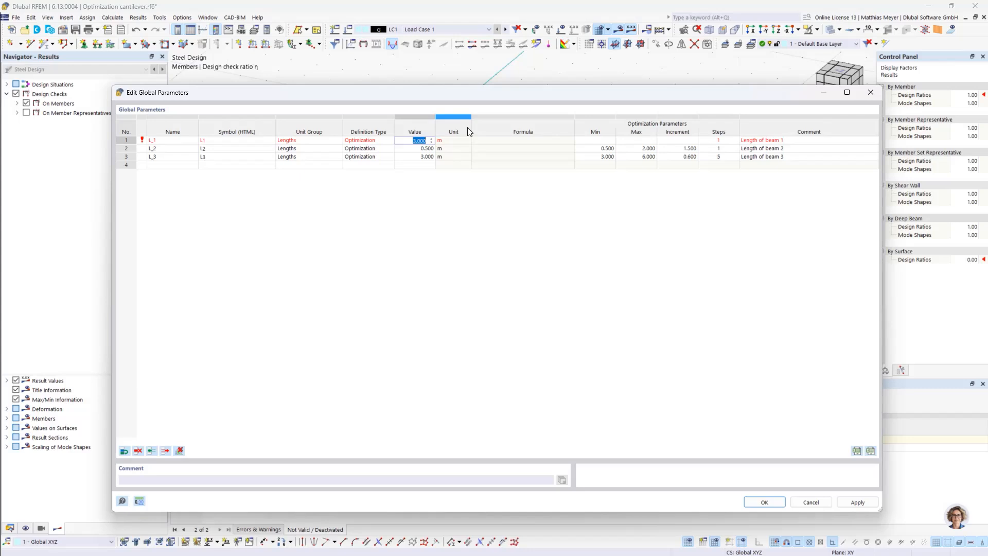
type("2")
left_click(613, 140)
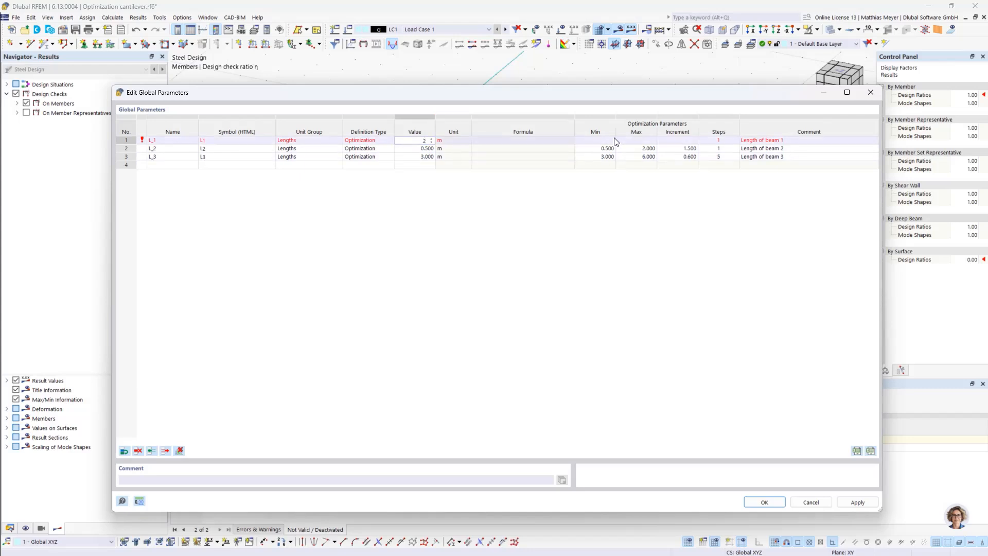
type("2")
key("Tab")
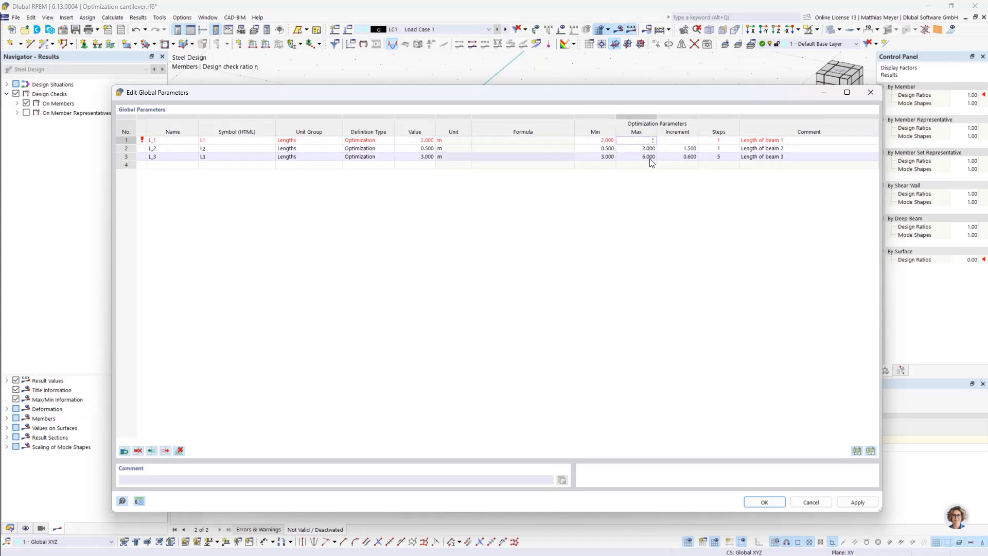
Divide the optimization ranges of L_1 and L_2 into 5 steps each and accept the global parameters
left_click(706, 140)
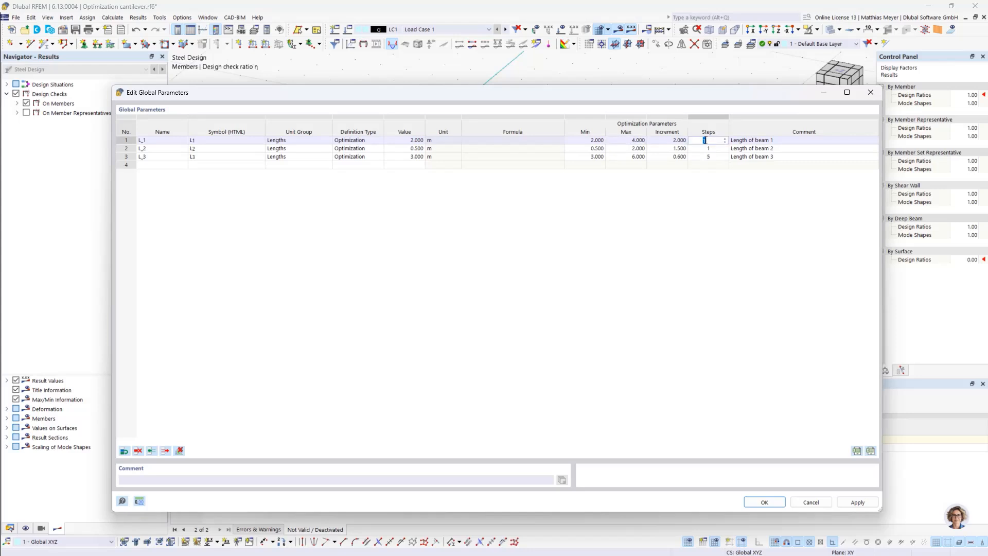
left_click(705, 149)
type("5")
left_click(701, 209)
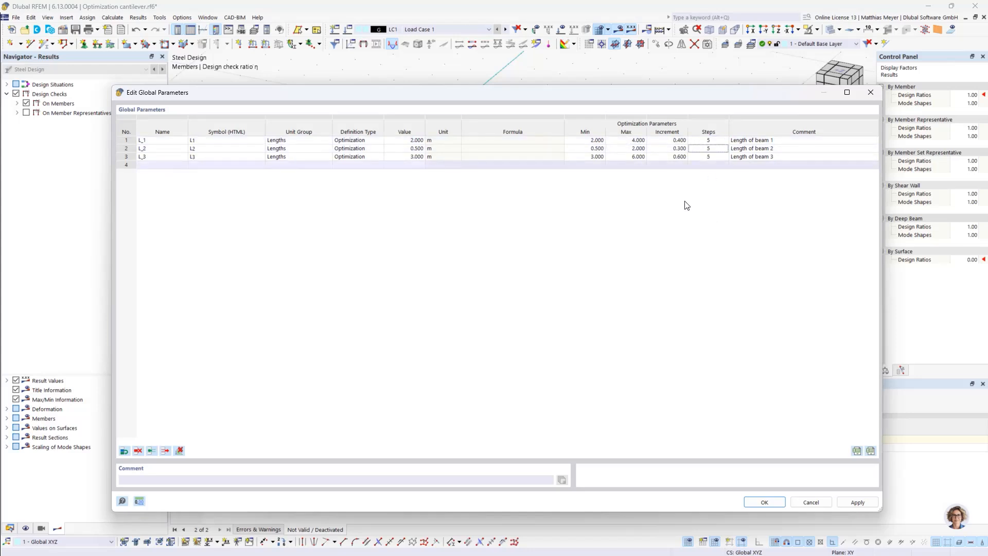
left_click(596, 143)
left_click(774, 503)
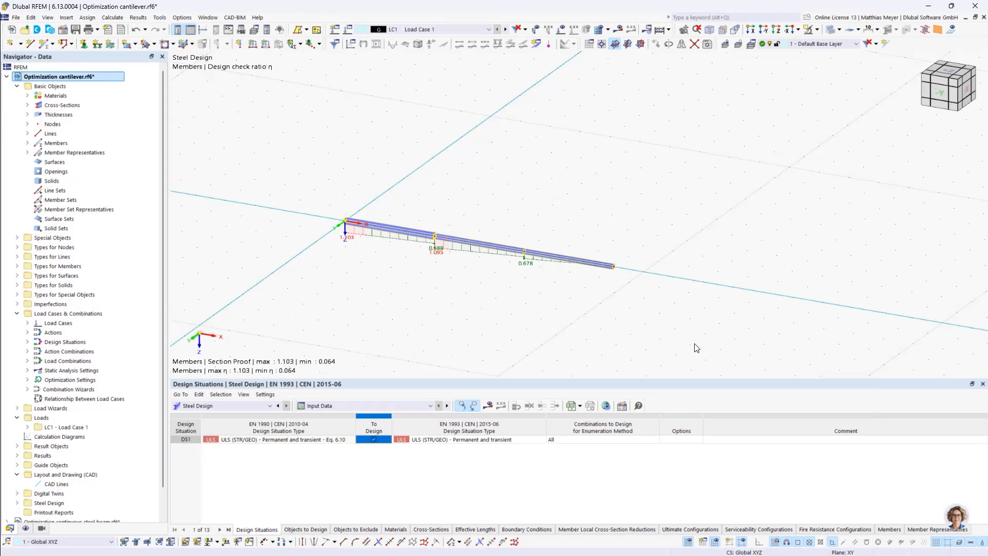
In the optimization settings, set the target value to Max. global parameter with L_3, the length of beam 3, as the parameter
left_click(181, 18)
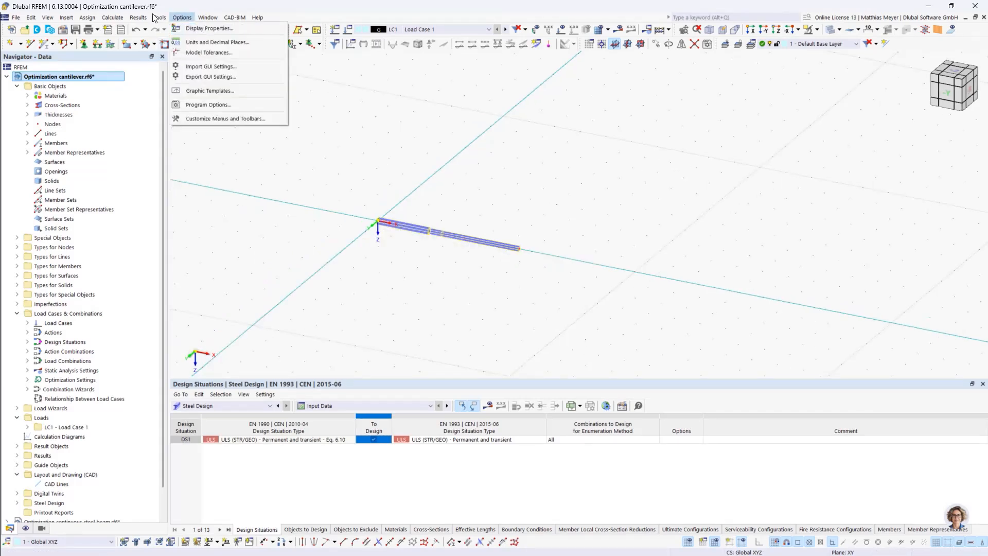
left_click(113, 17)
left_click(140, 267)
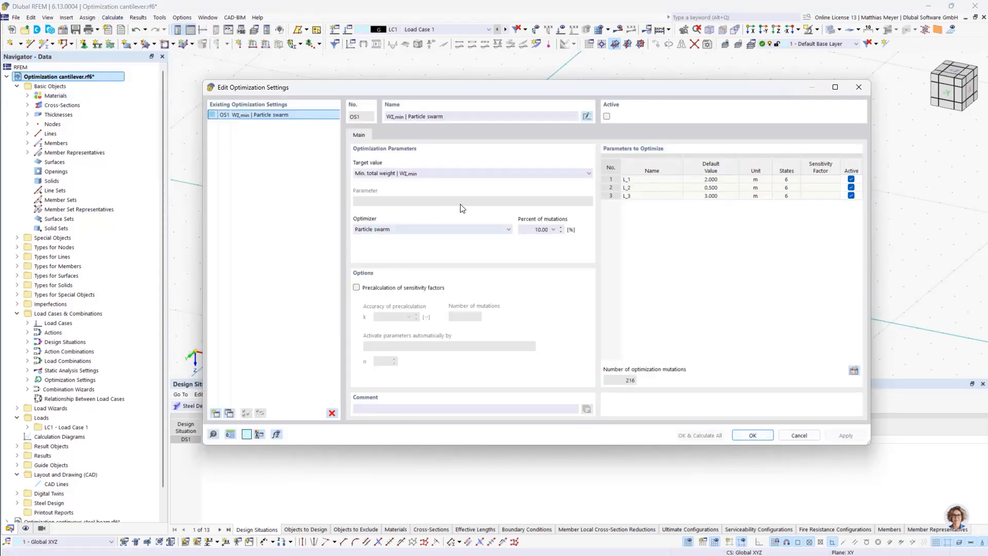
left_click(422, 173)
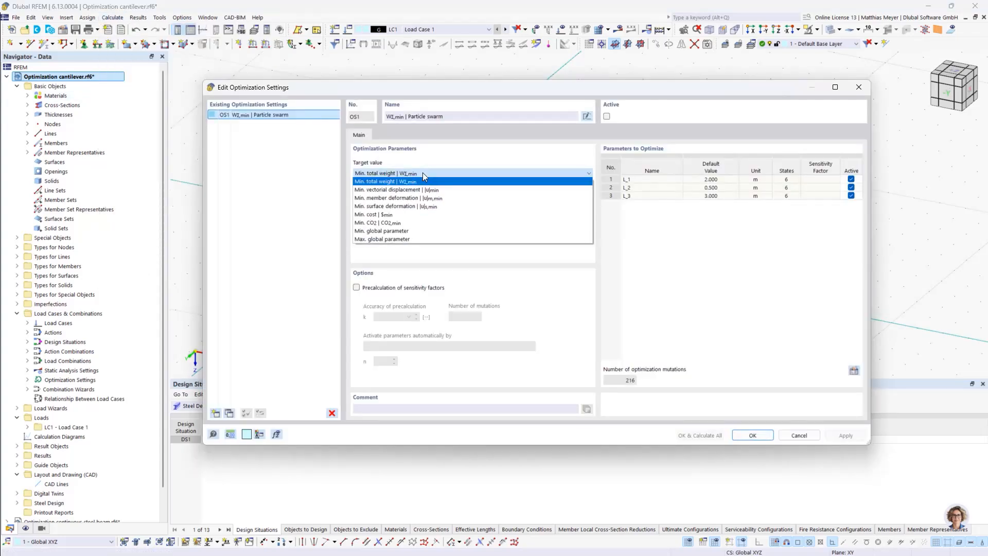
left_click(391, 238)
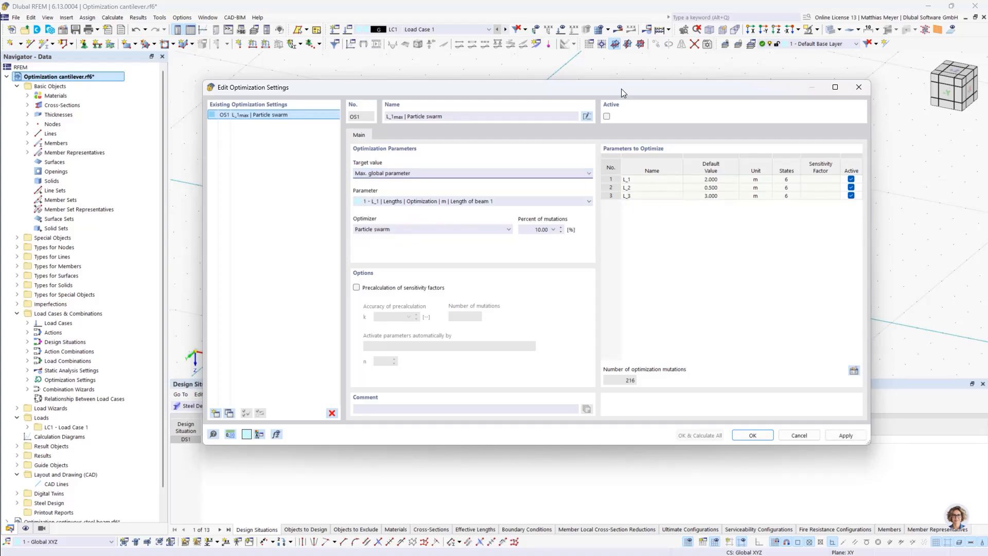
left_click_drag(622, 88, 571, 302)
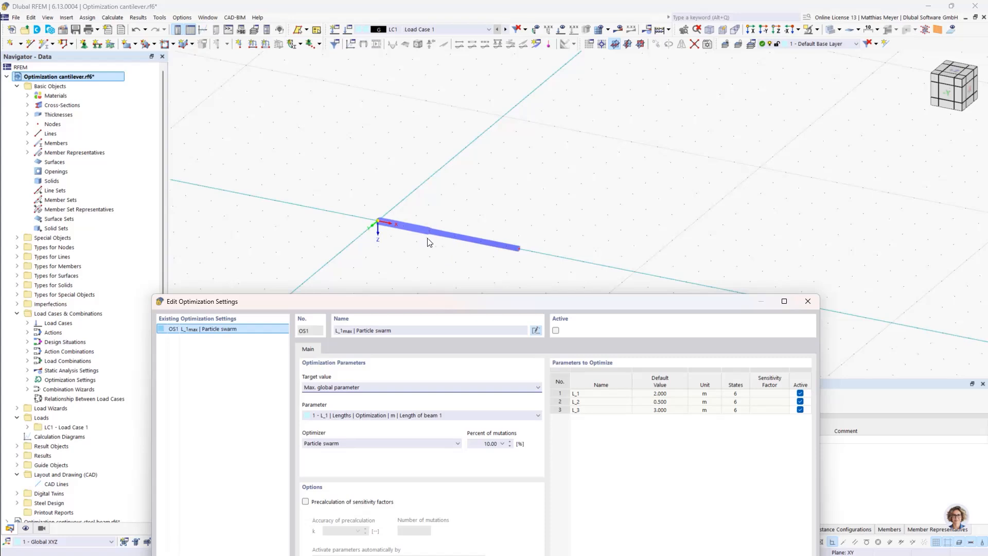
left_click_drag(446, 303, 478, 114)
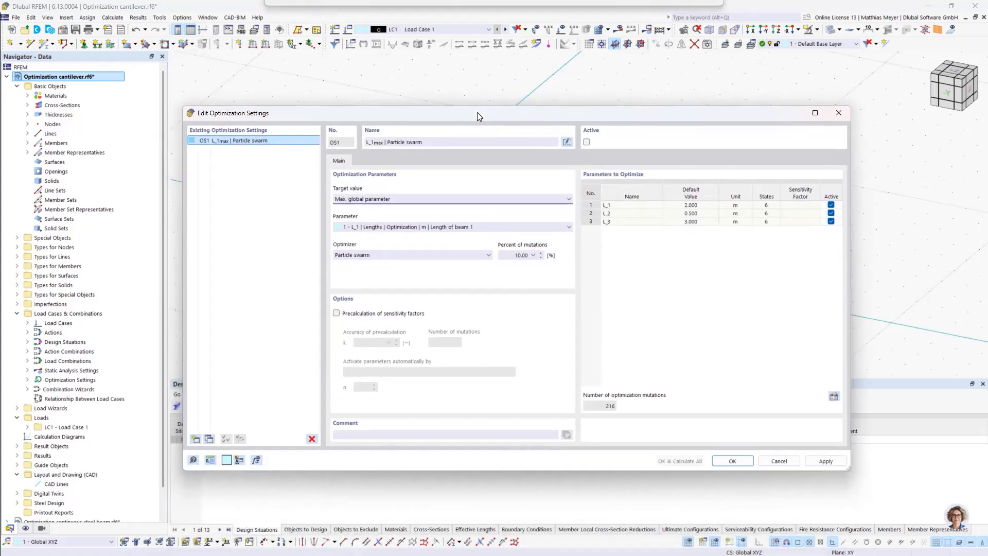
left_click(413, 227)
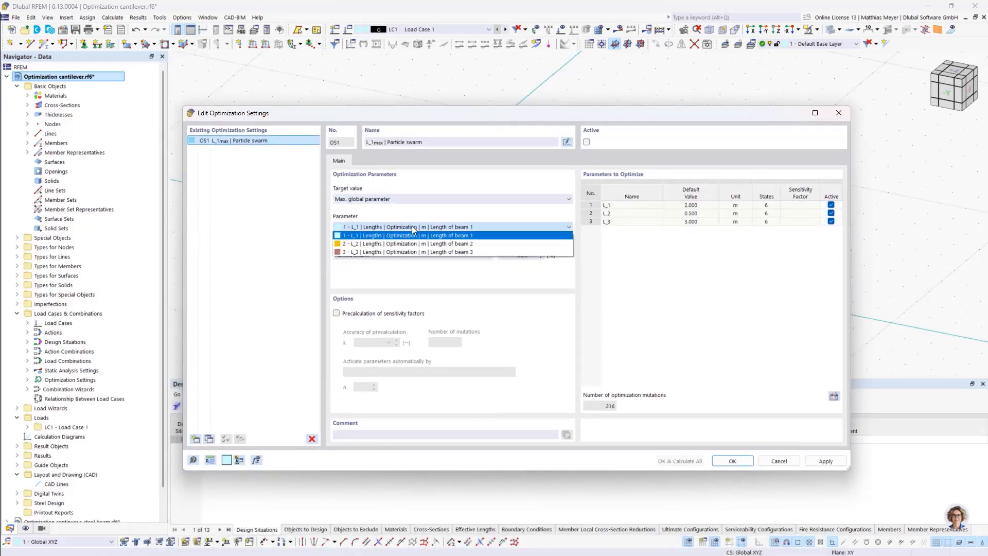
left_click(412, 255)
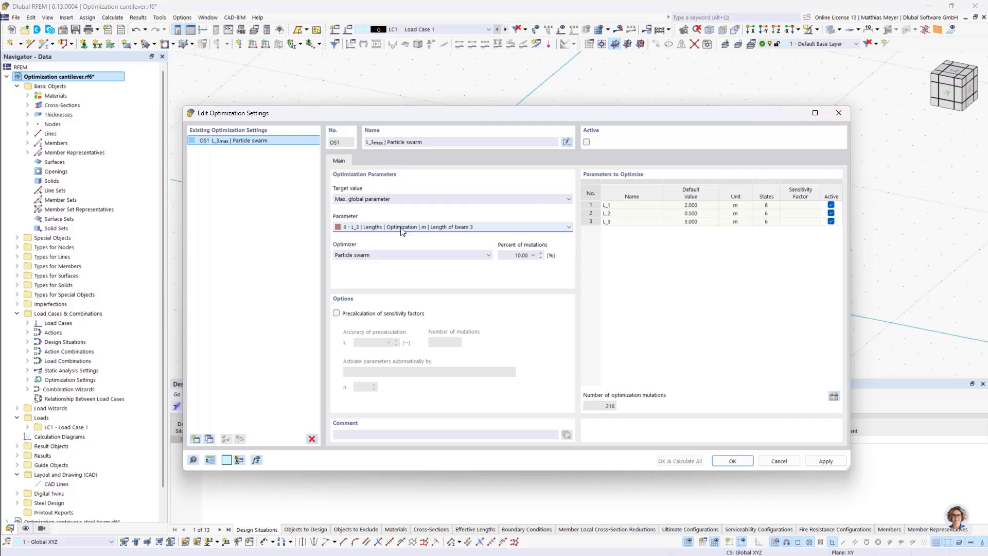
Exclude L_1 and L_2 from the parameters to optimize and activate optimization setting OS1
left_click(831, 205)
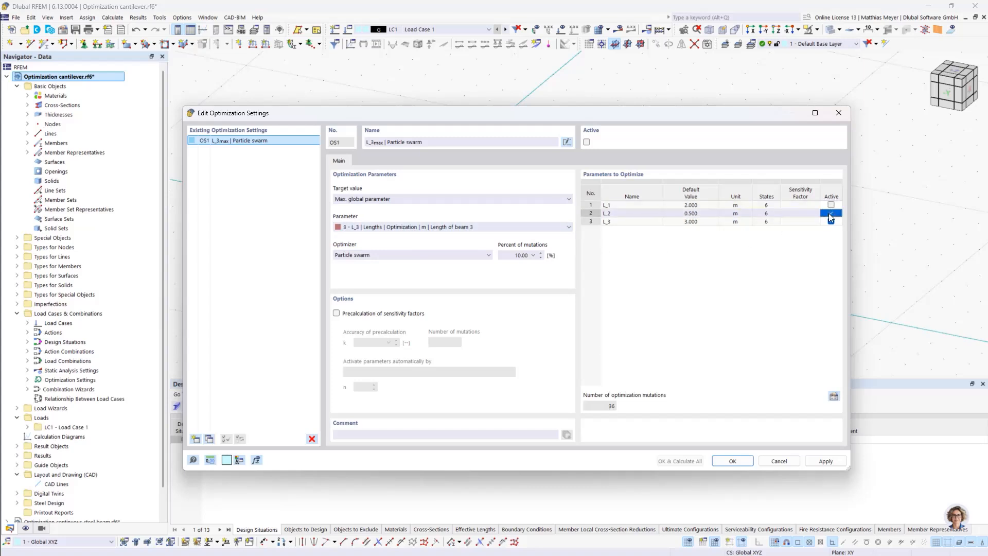
left_click(830, 214)
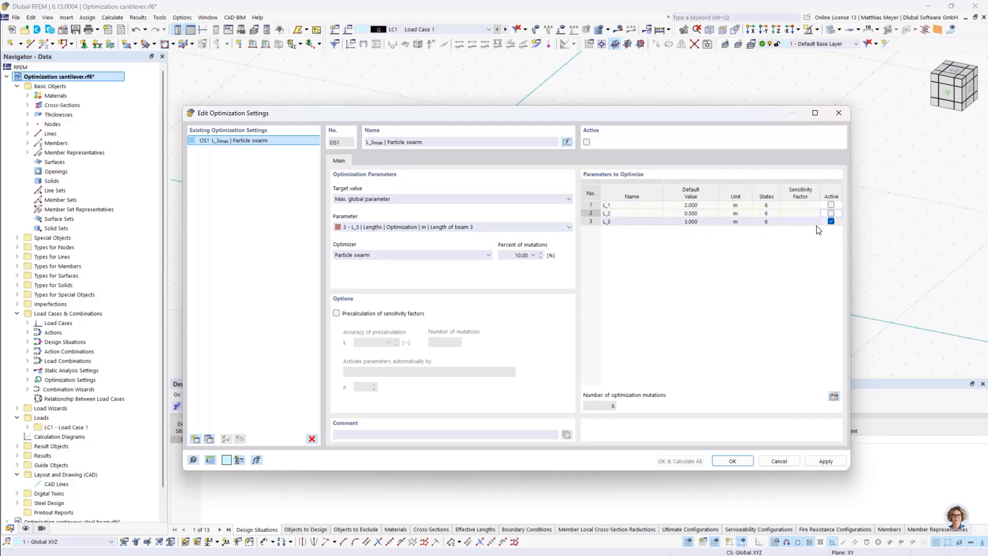
left_click(587, 142)
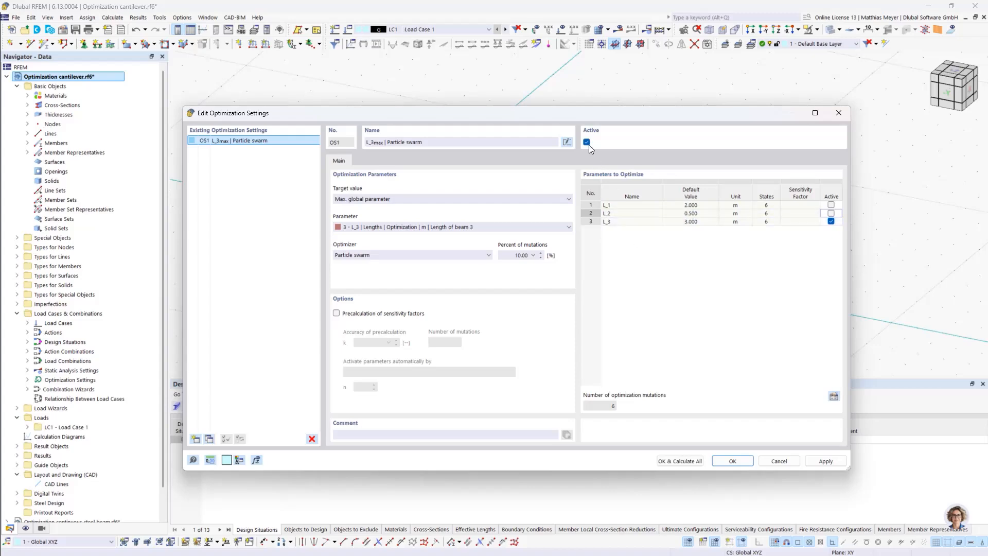
Accept the optimization settings and calculate everything to run the L_3 optimization
left_click_drag(589, 117, 573, 91)
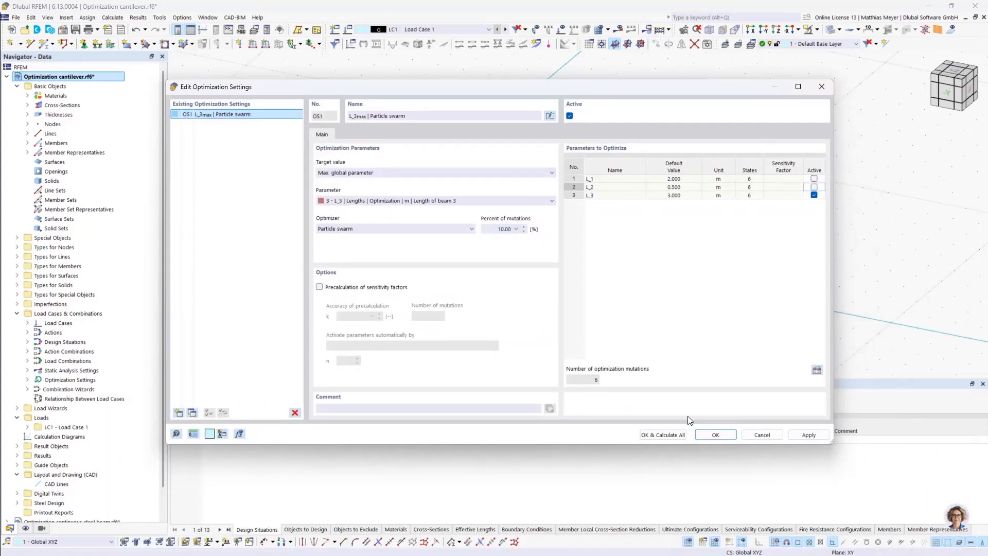
left_click(669, 436)
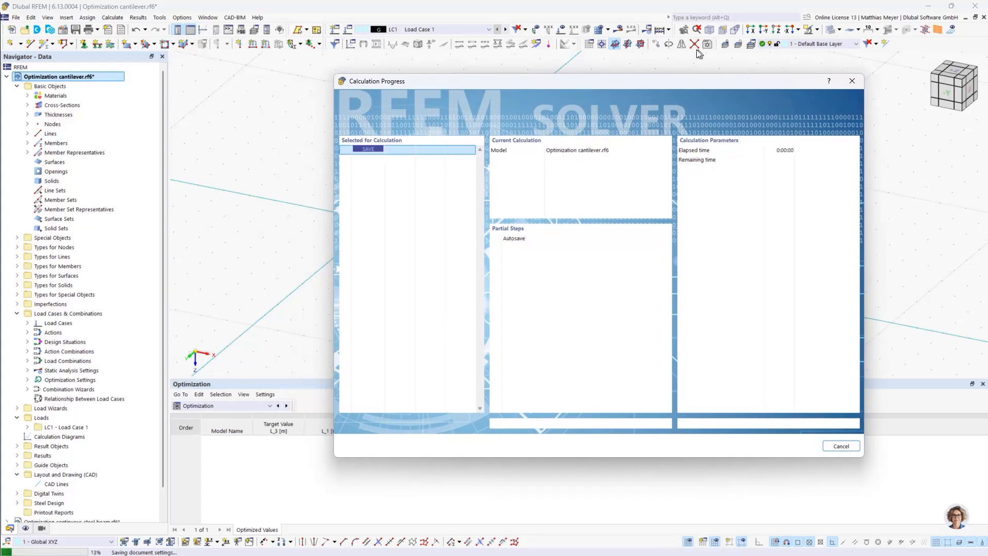
left_click_drag(601, 84, 700, 39)
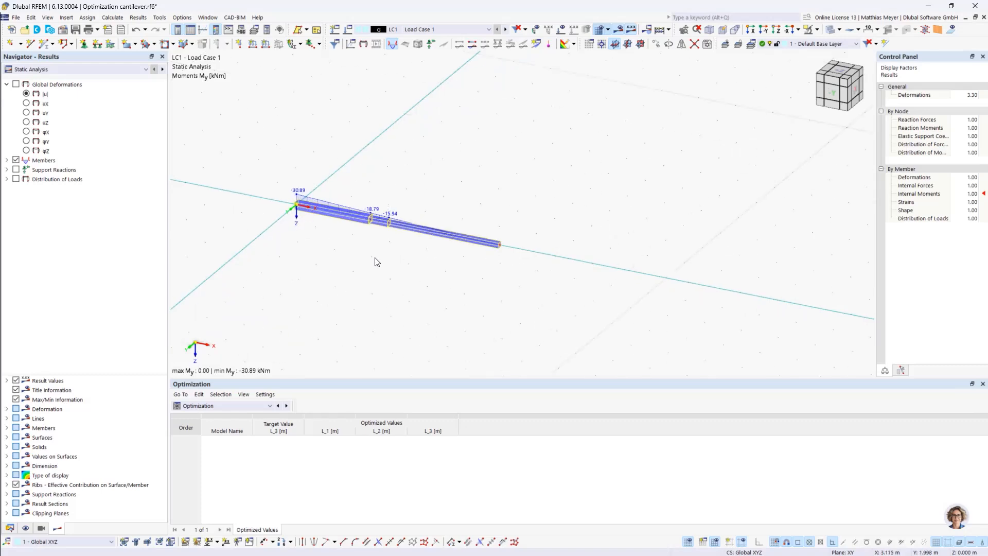
Reopen the optimization settings and review the optimization ranges of the global parameters L_1, L_2 and L_3
left_click(181, 17)
left_click(160, 18)
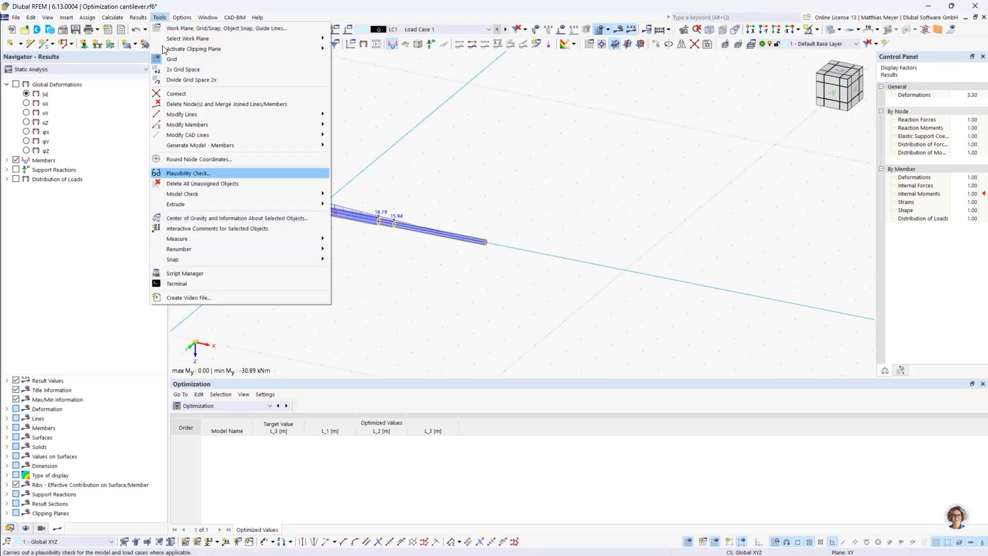
mouse_move(113, 17)
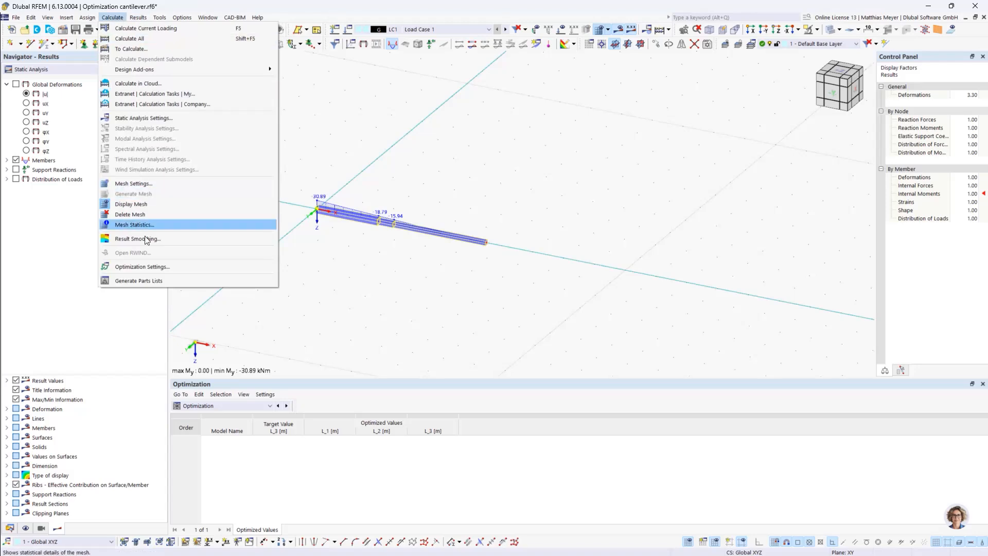
left_click(153, 267)
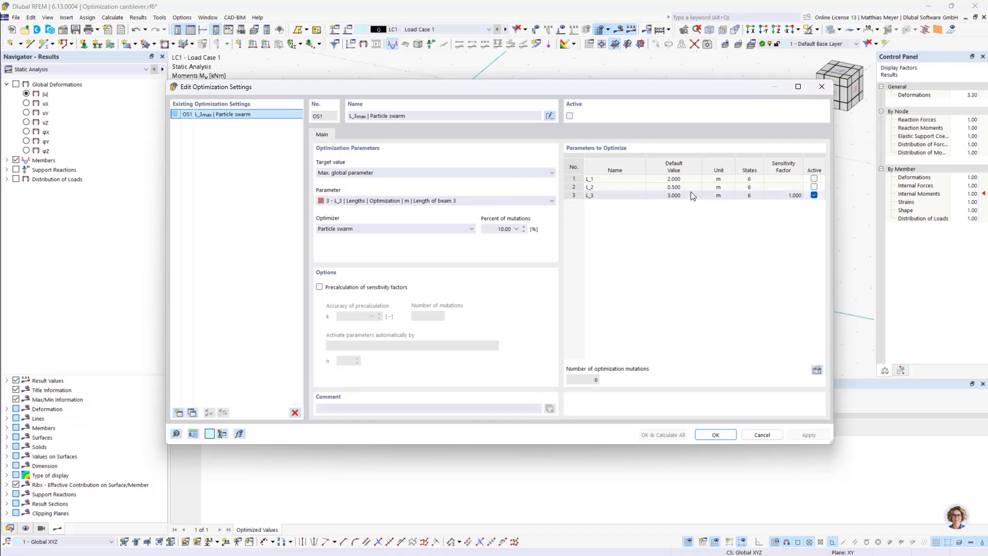
left_click(819, 370)
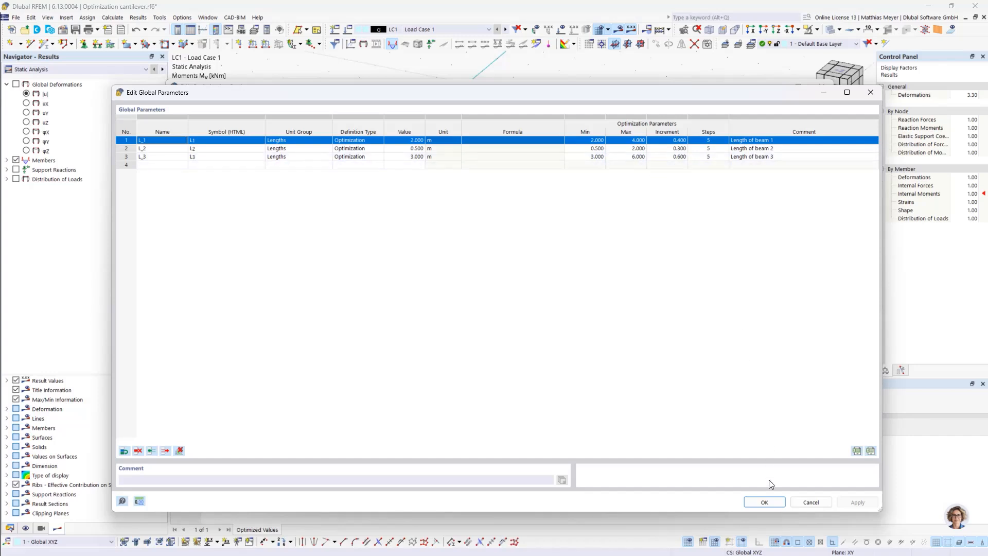
left_click(765, 502)
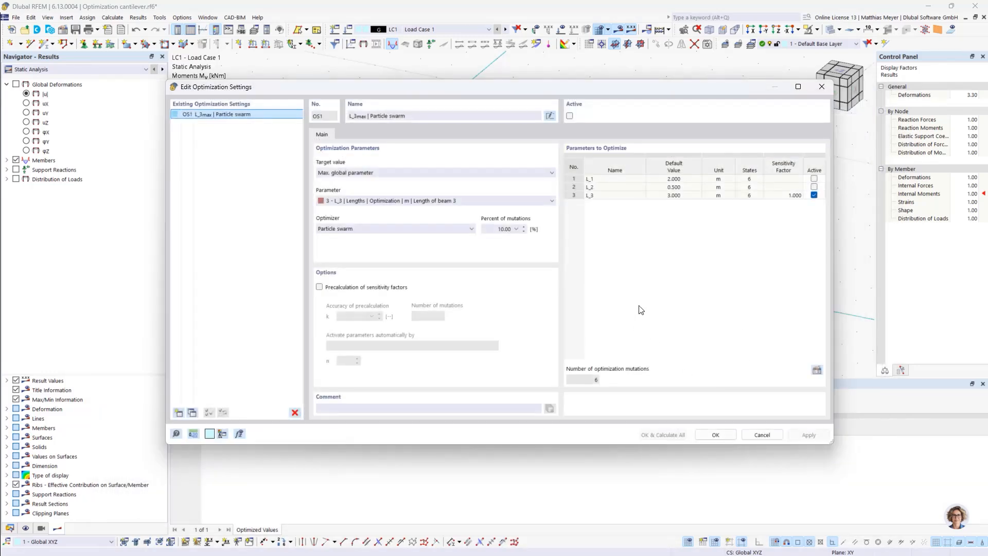
Set the optimizer to All mutations and run the L_3 optimization with OS1 active
left_click(411, 229)
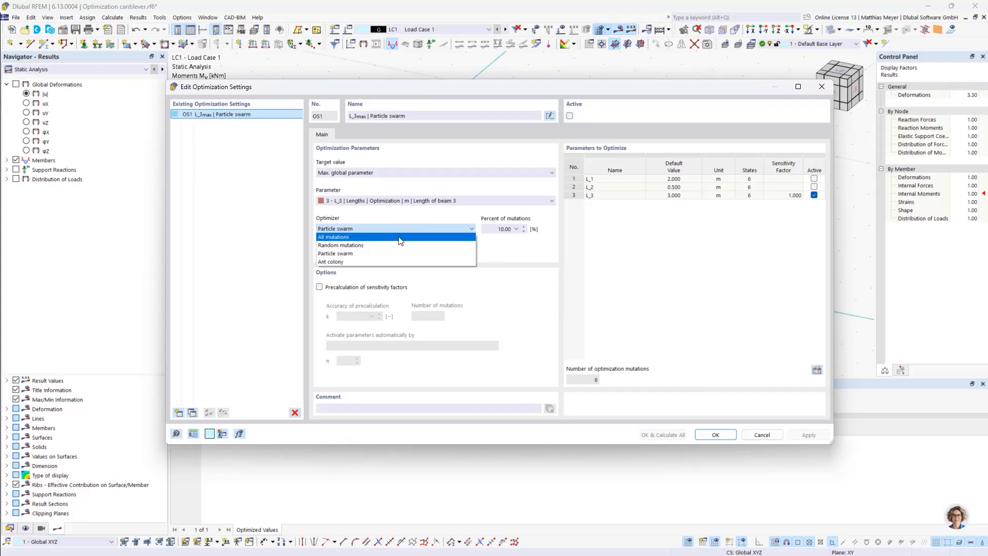
left_click(363, 241)
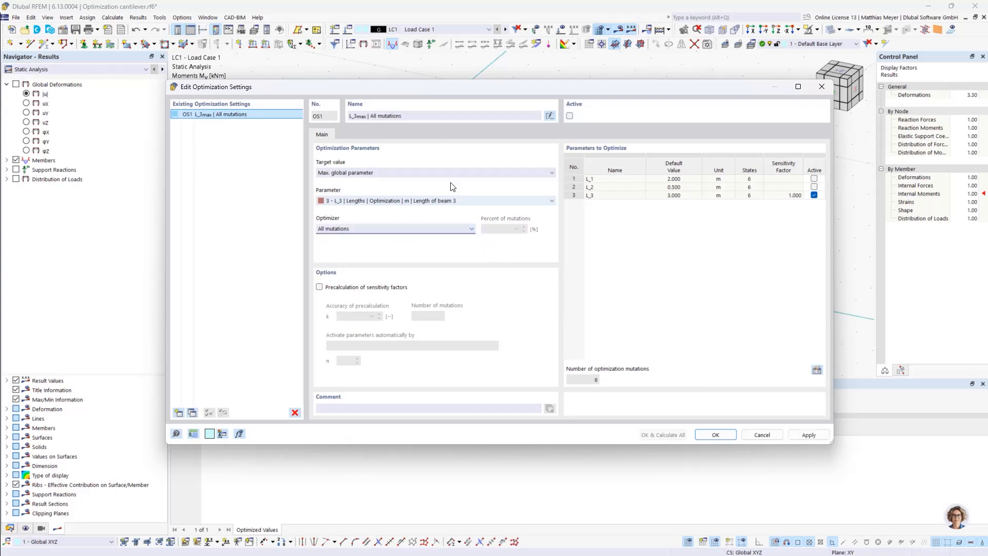
left_click_drag(509, 87, 496, 48)
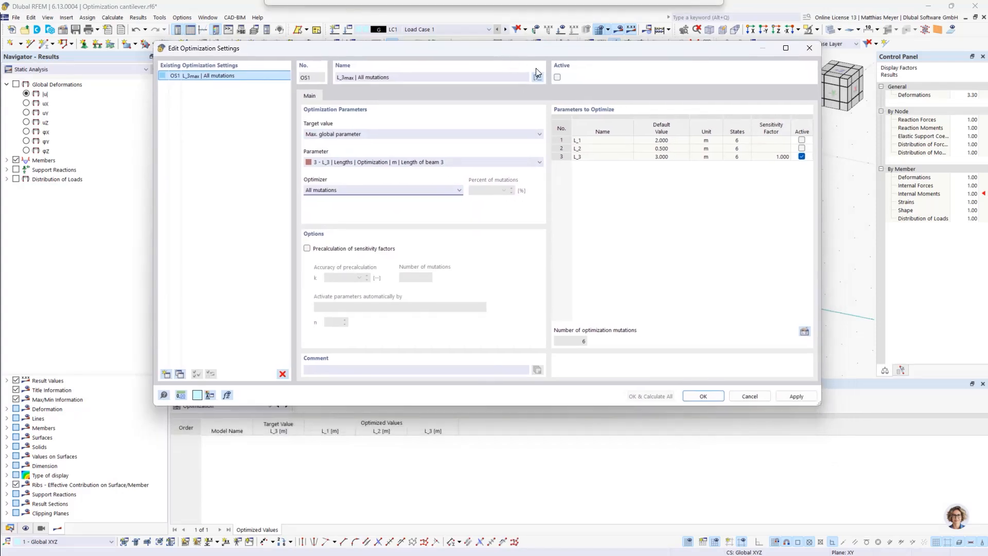
left_click(557, 77)
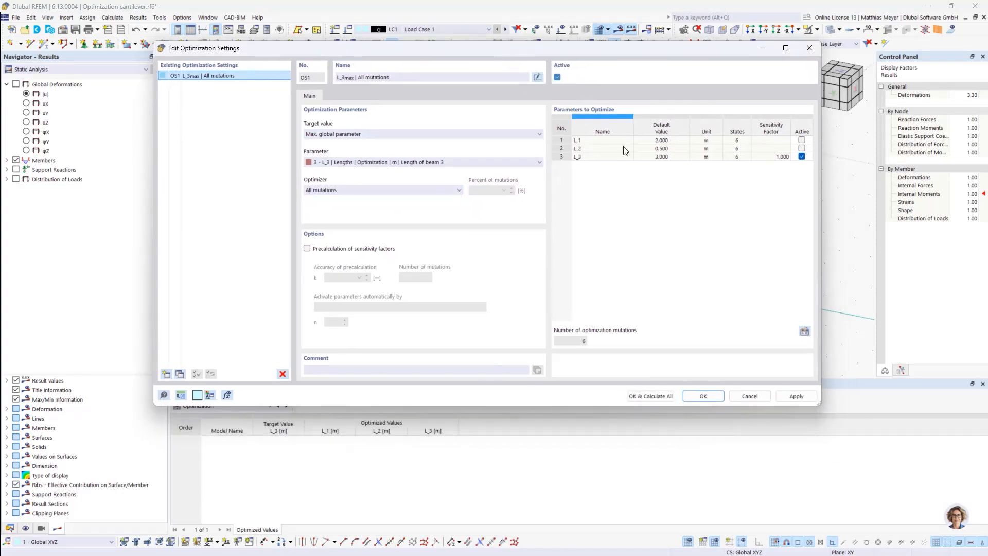
left_click(650, 396)
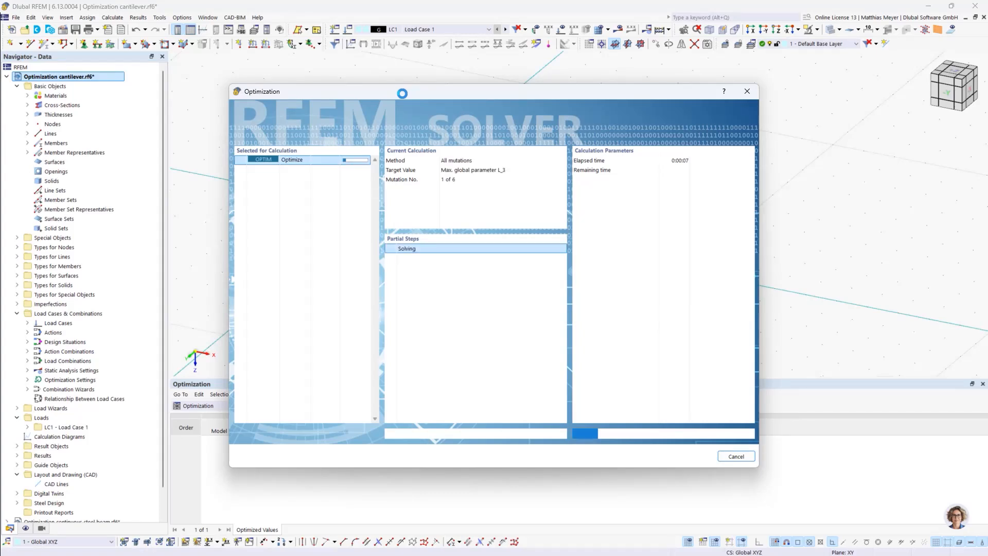
Keep the optimization results table uncovered and stop the running L_3 optimization after five mutations
left_click_drag(445, 93, 634, 40)
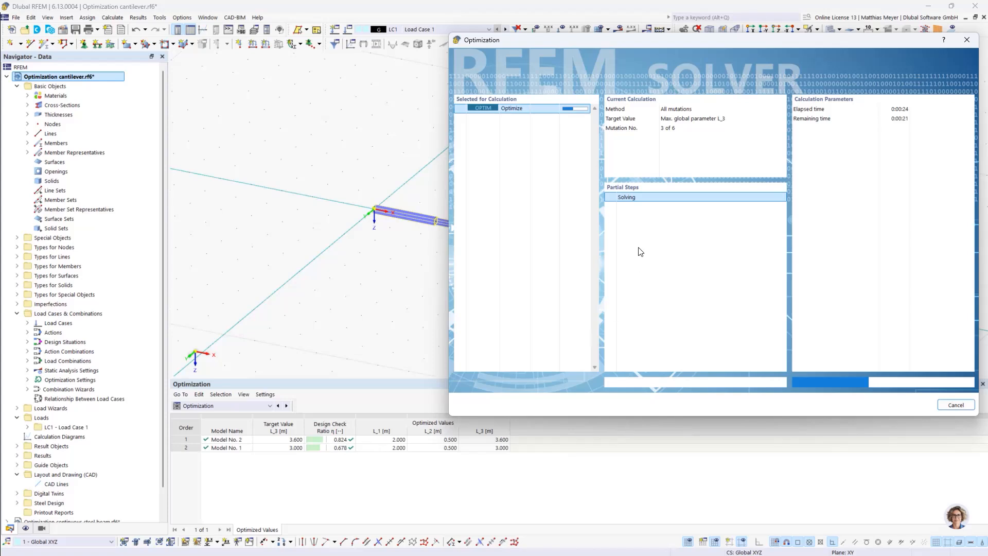
left_click_drag(629, 39, 632, 27)
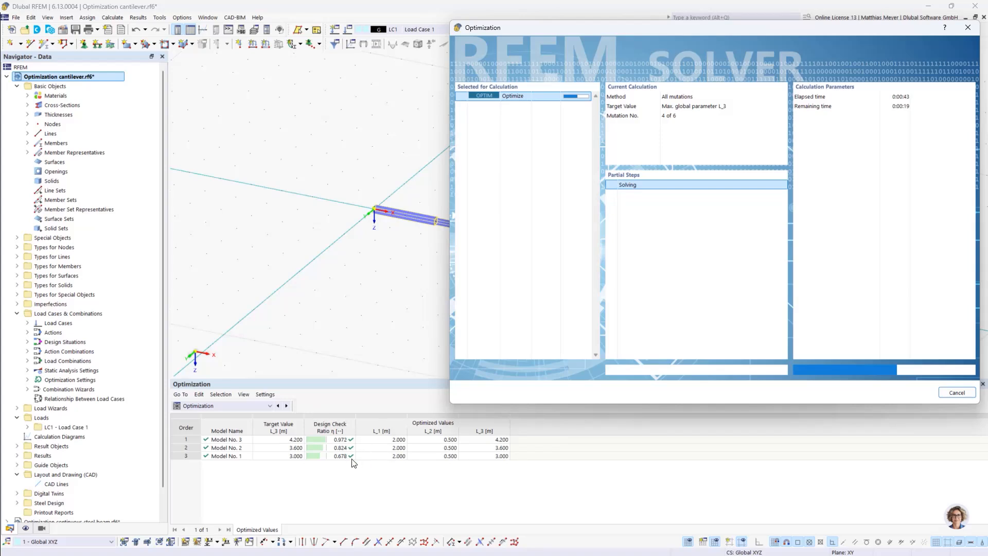
left_click(957, 393)
left_click(716, 266)
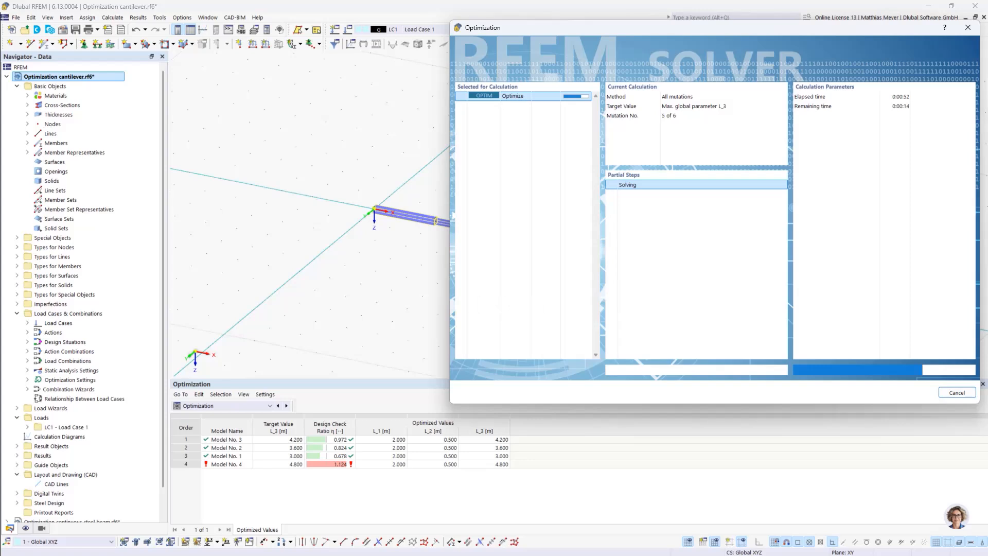
left_click(958, 393)
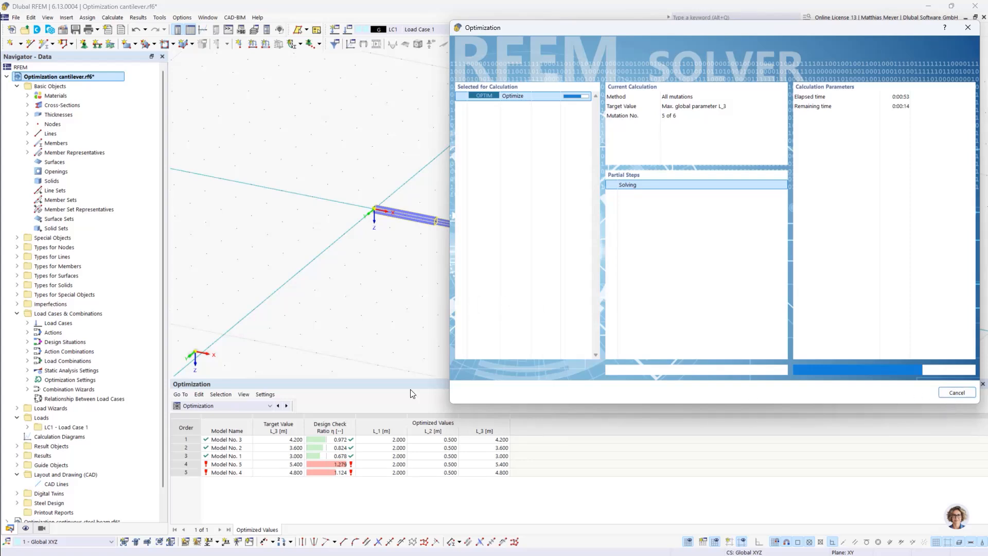
left_click(576, 329)
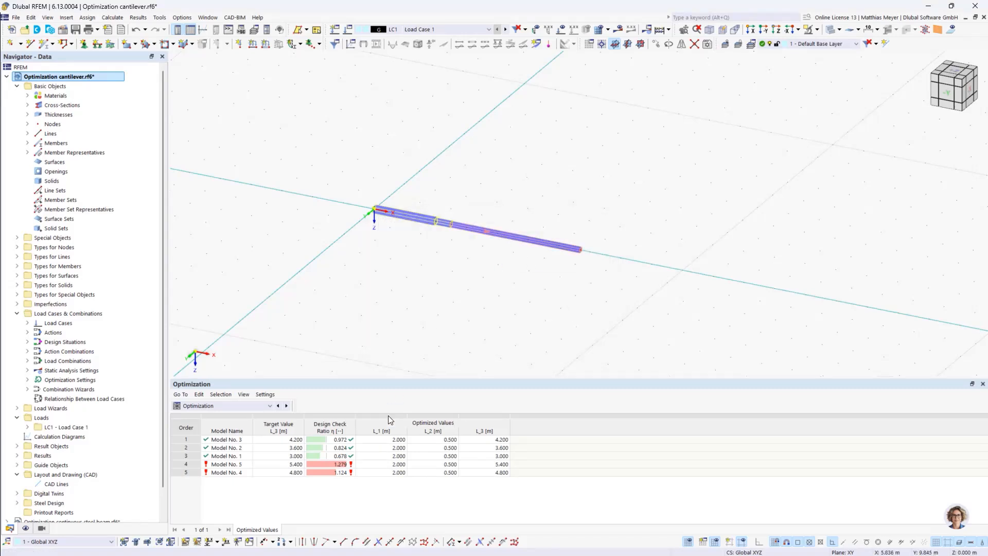
Check the lengths of the cantilever members and set the definition type of global parameter L_3 to Value
double_click(522, 237)
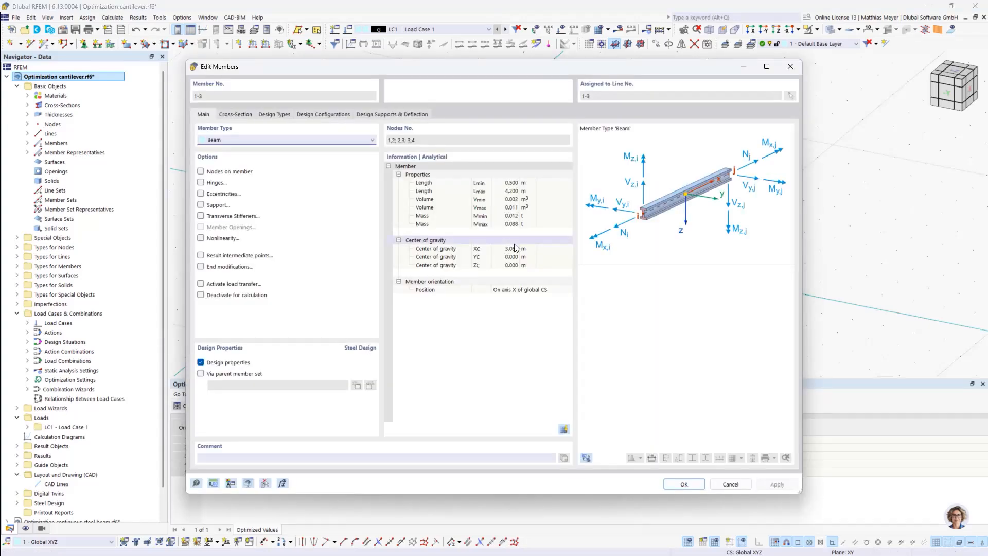
left_click(685, 485)
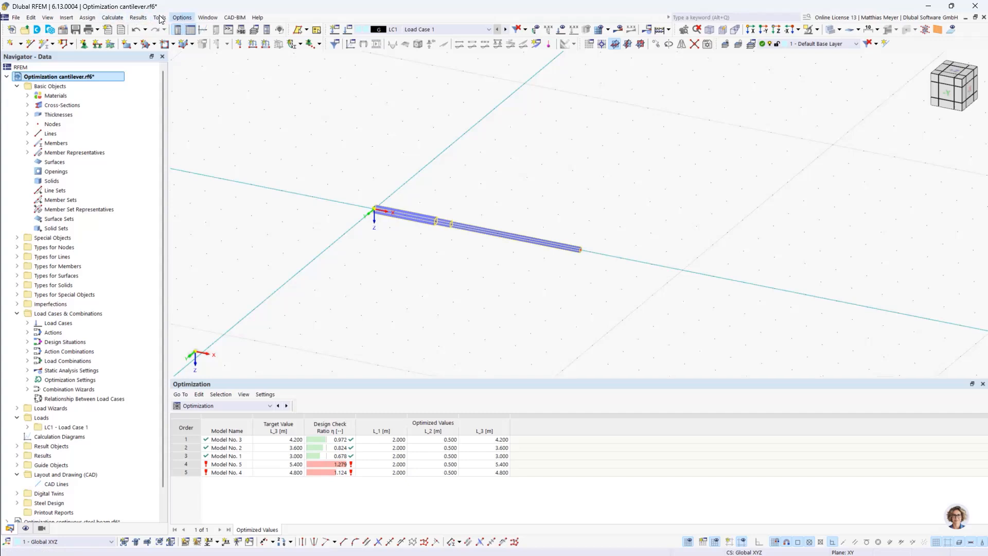
left_click(112, 17)
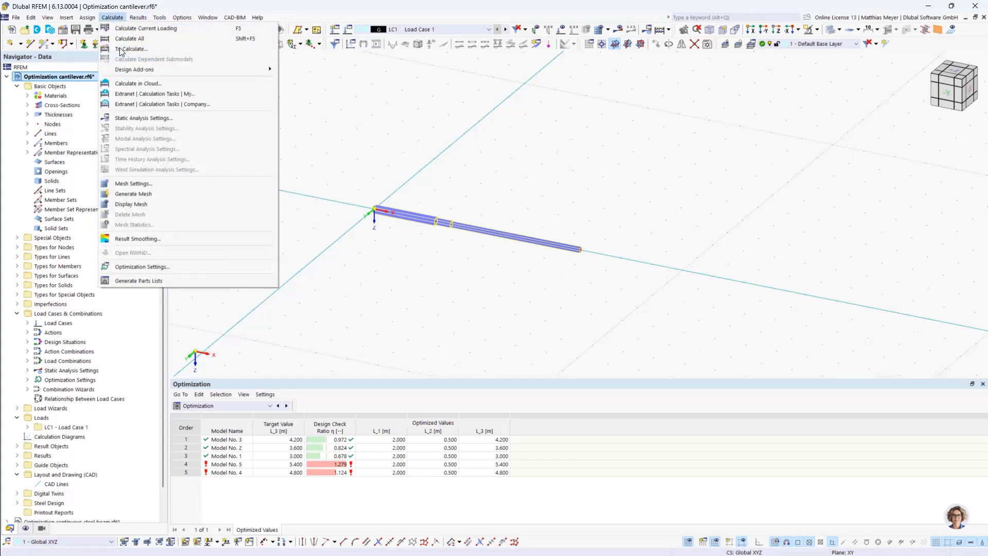
left_click(140, 266)
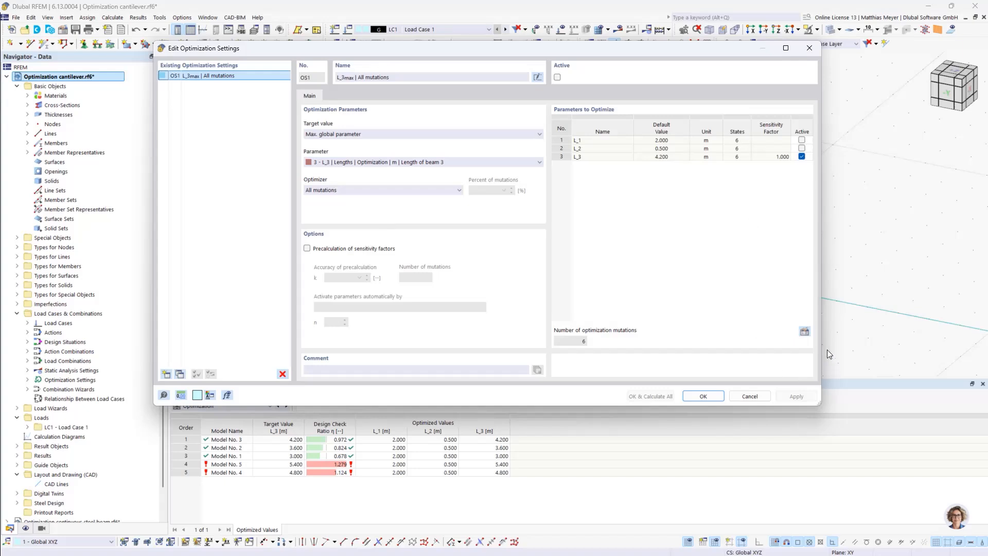
left_click(805, 332)
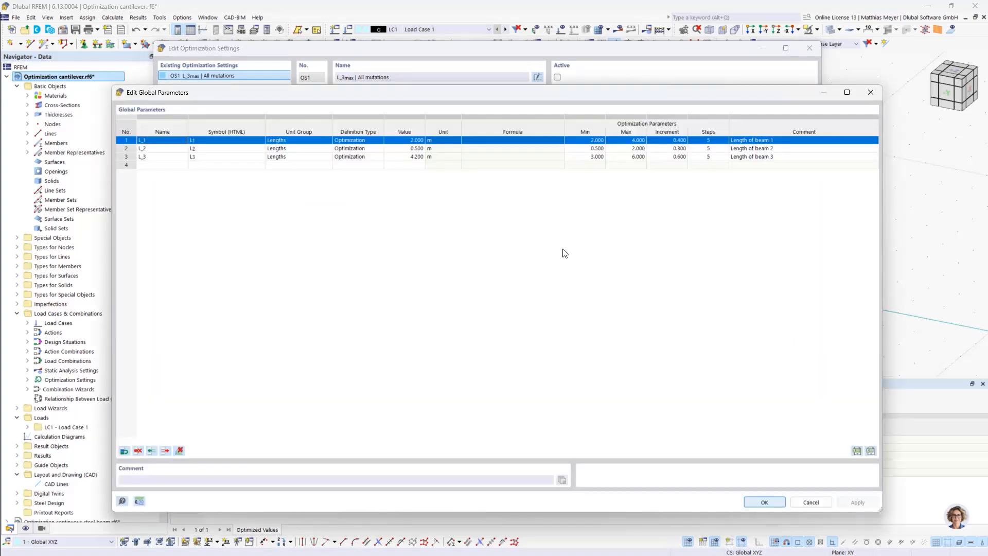
left_click(358, 157)
left_click(359, 158)
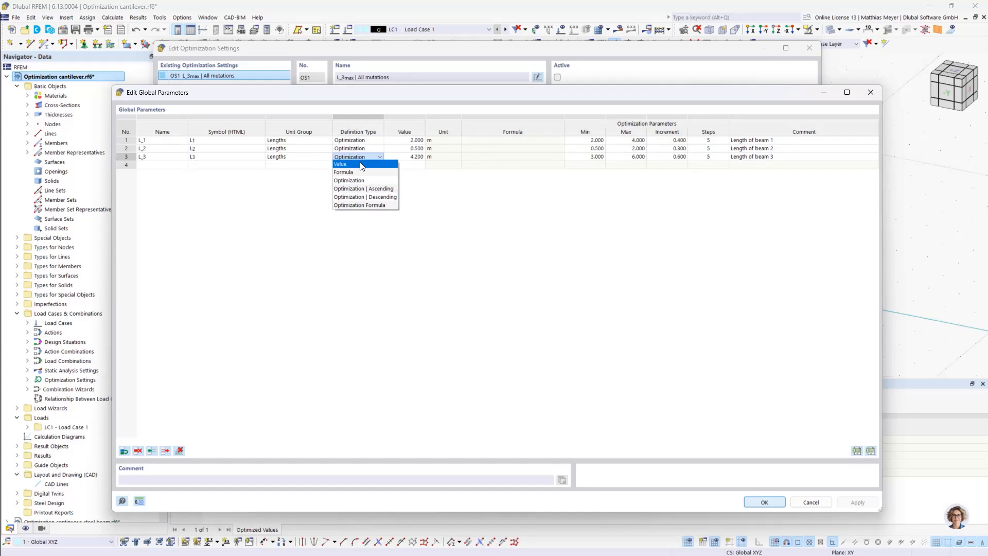
left_click(355, 165)
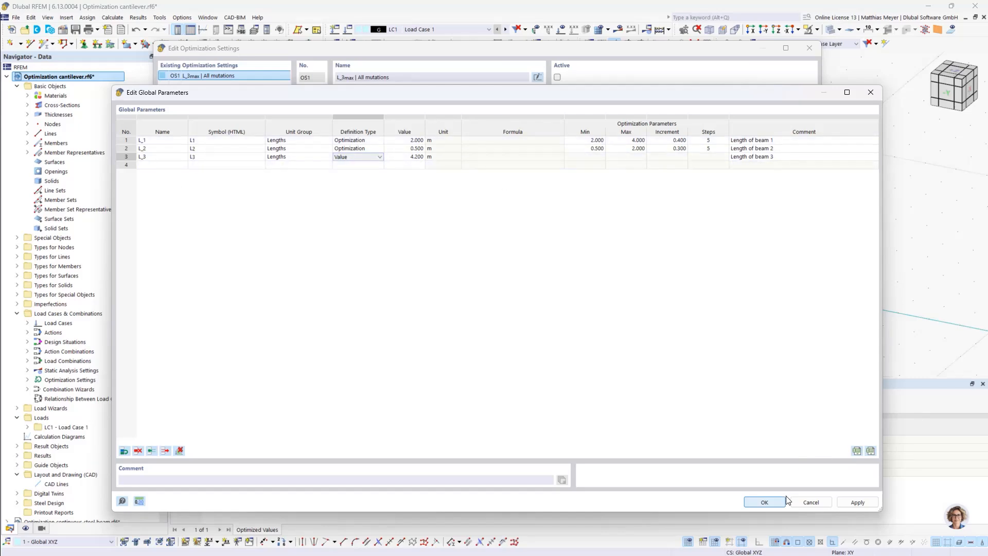
left_click(766, 502)
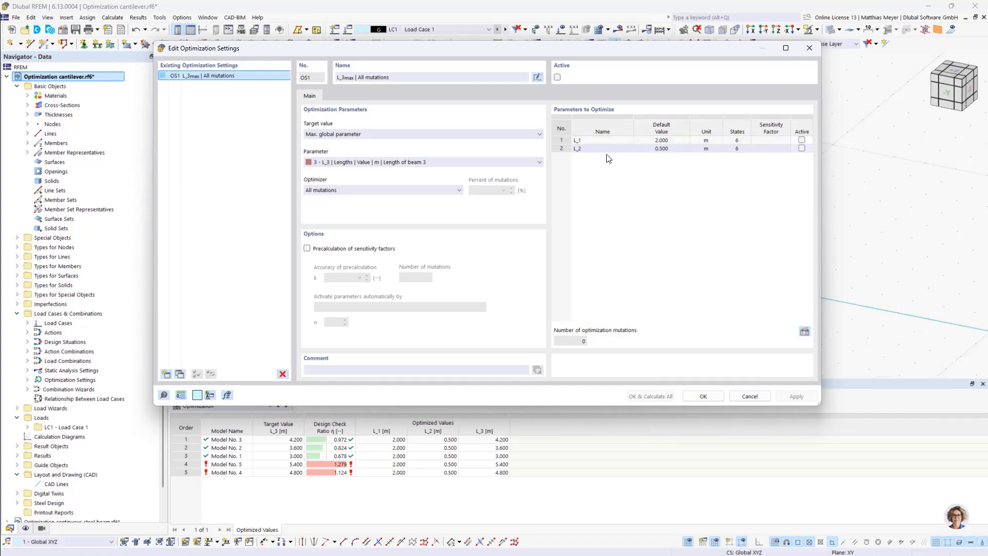
Keep Max. global parameter as the target value and set its parameter to L_2, the length of beam 2
left_click(401, 136)
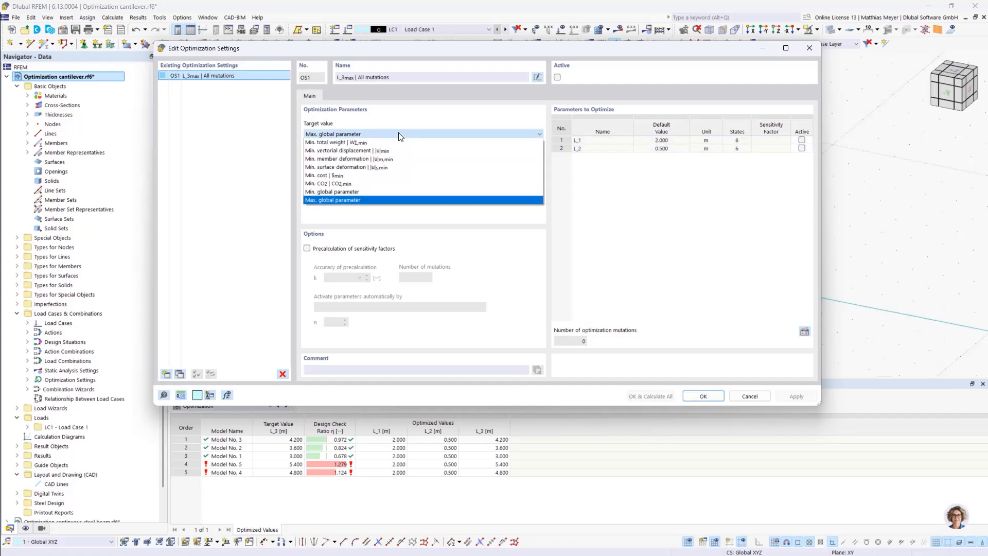
left_click(381, 195)
left_click(372, 164)
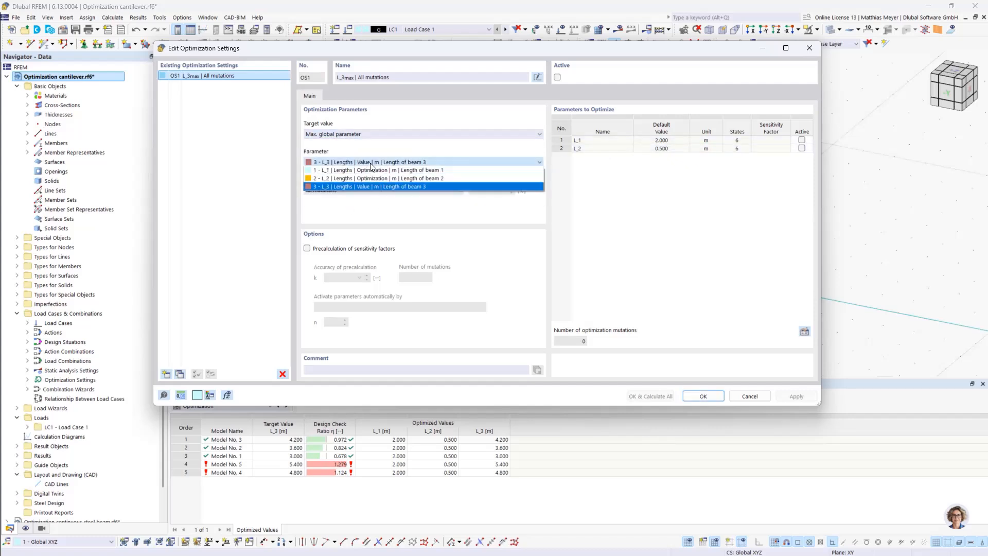
left_click(369, 181)
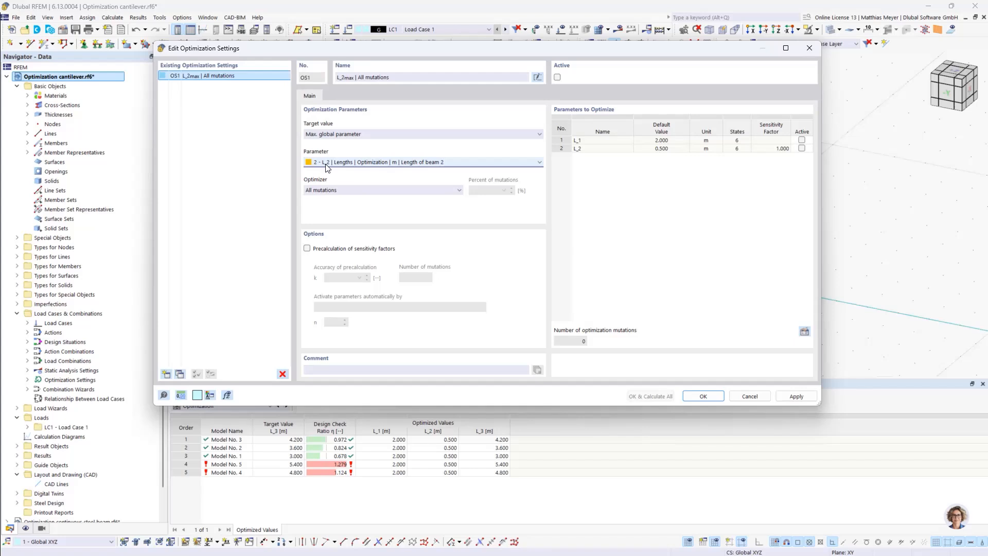
Include L_2 in the parameters to optimize and run the L_2 optimization with OS1 active
left_click(801, 149)
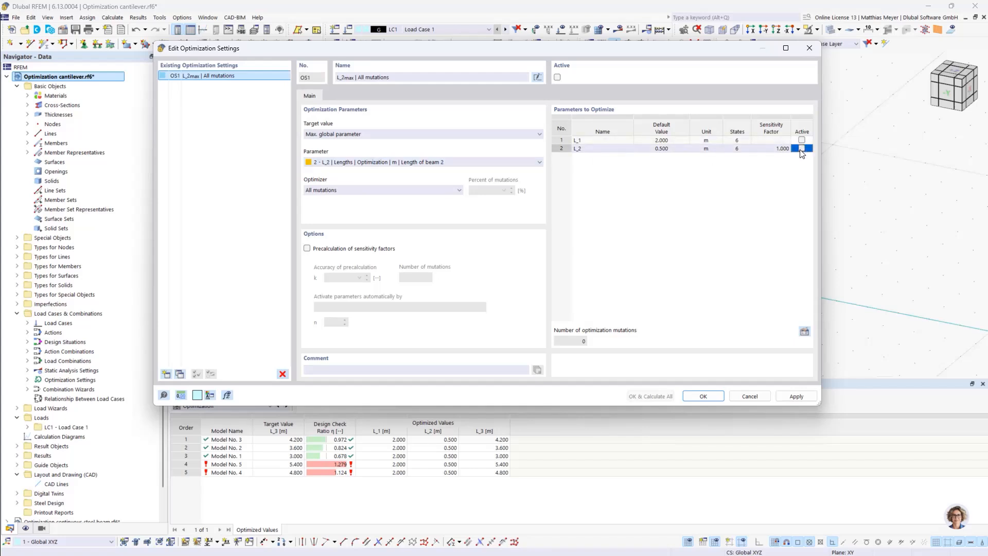
left_click(802, 150)
left_click(558, 77)
left_click(645, 397)
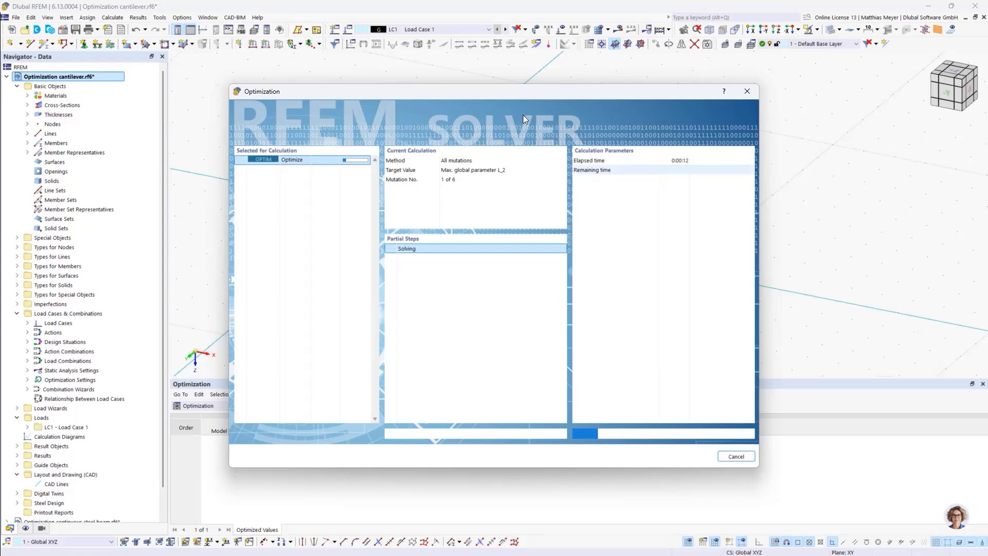
Keep the model and results table uncovered during the L_2 optimization and cancel the calculation that follows the six mutations
left_click_drag(504, 91, 699, 36)
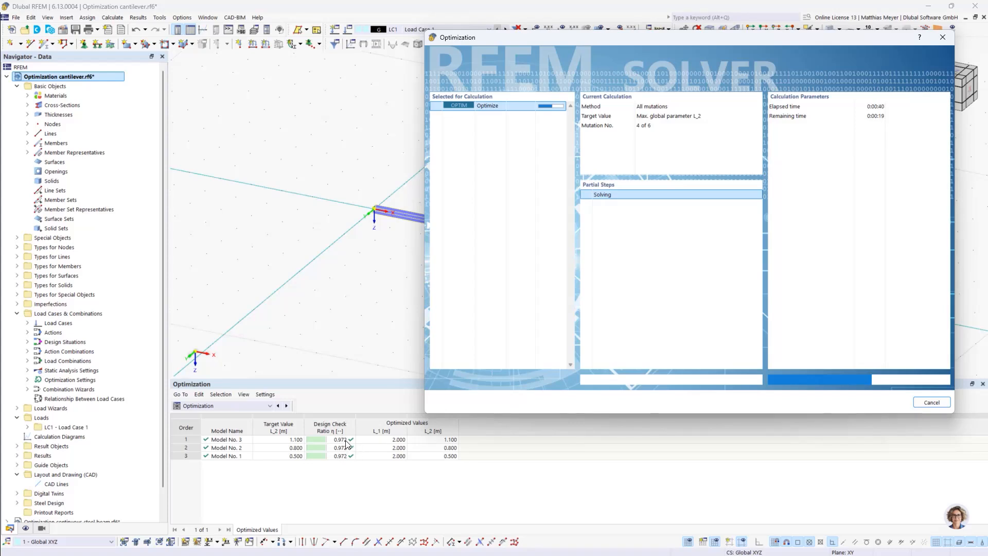
left_click_drag(566, 41, 825, 130)
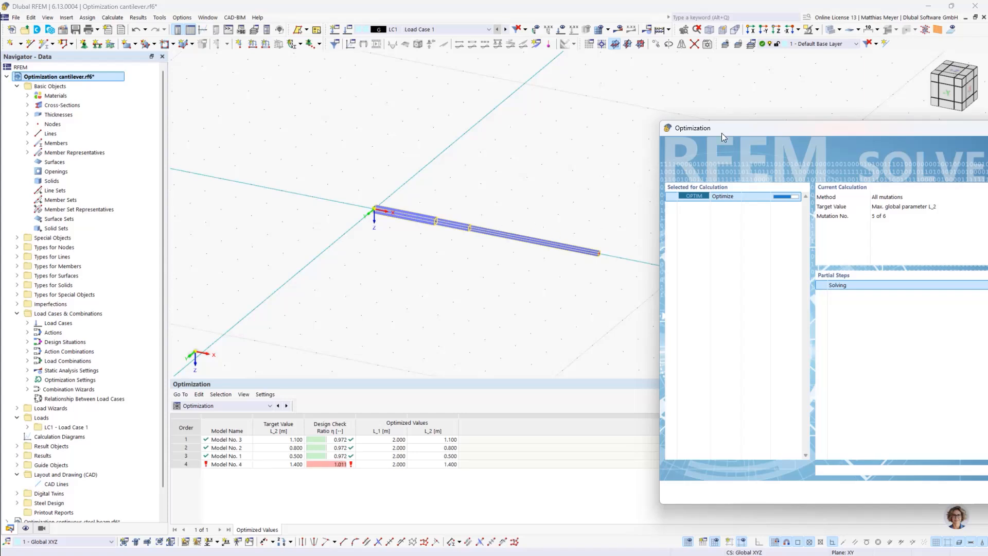
left_click_drag(729, 128, 705, 85)
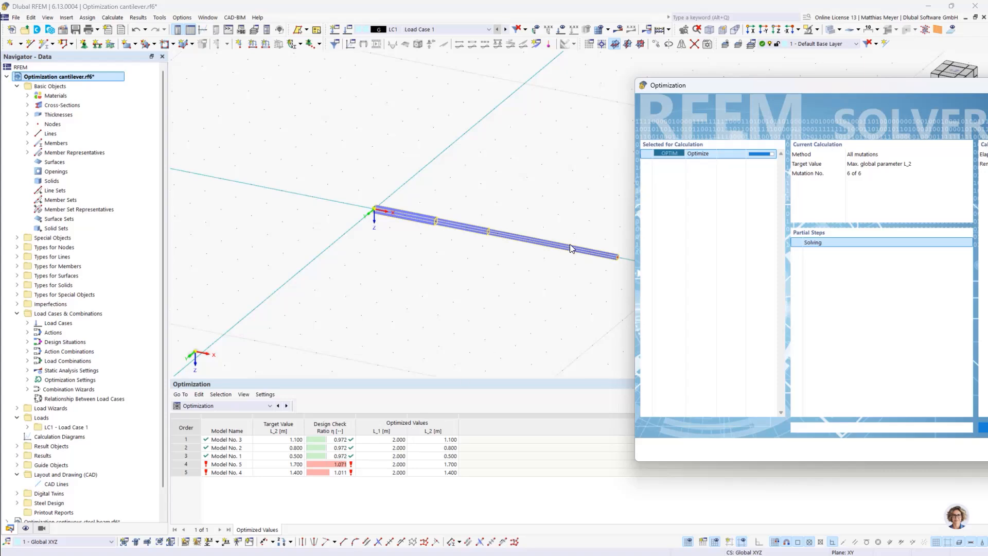
left_click_drag(714, 87, 574, 59)
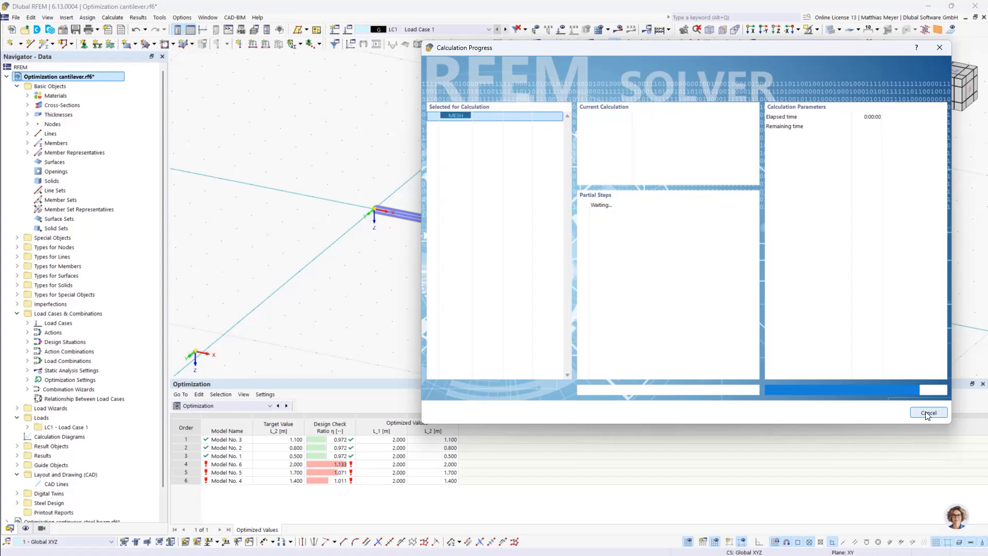
left_click(929, 413)
left_click(686, 283)
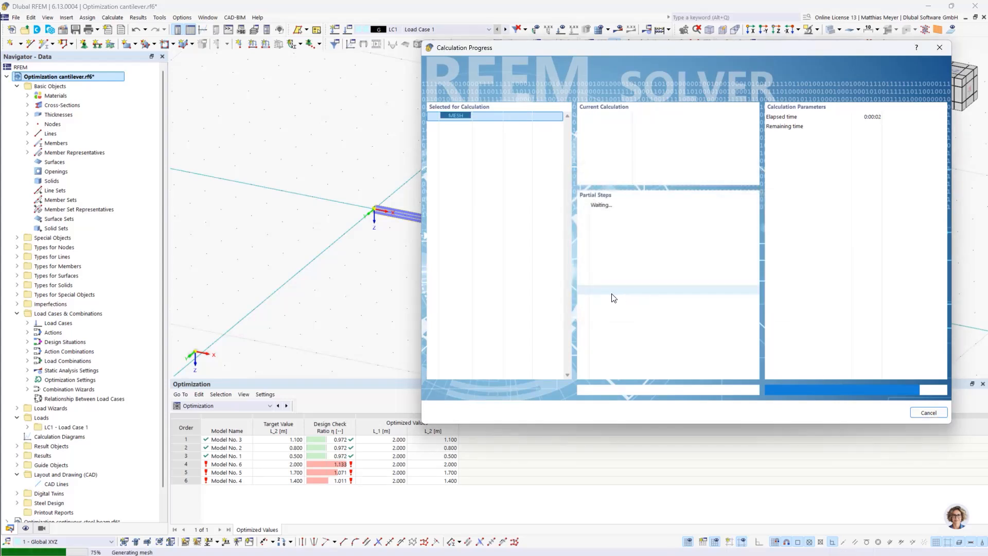
left_click(580, 338)
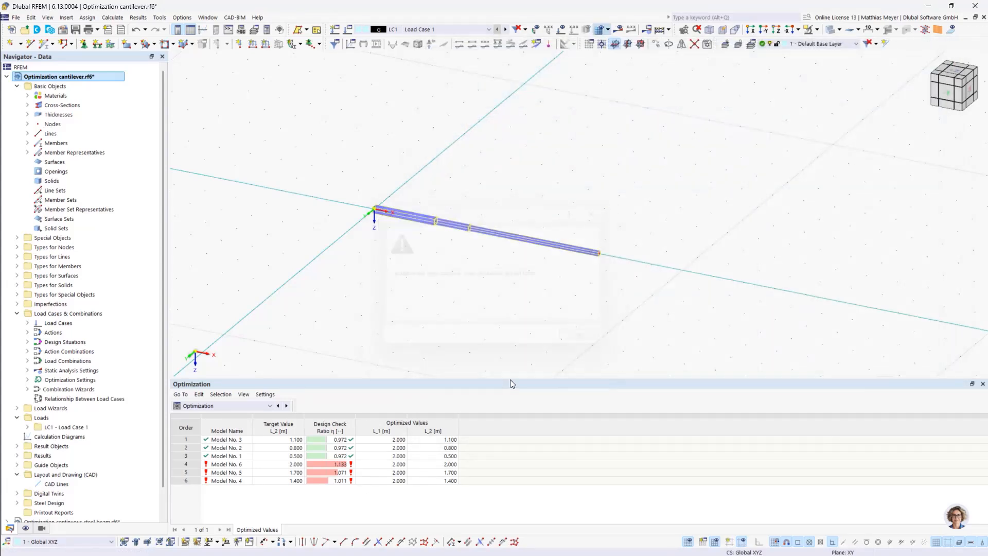
Set the definition type of global parameter L_2 to Value, leaving only L_1 as an optimization parameter
left_click(449, 440)
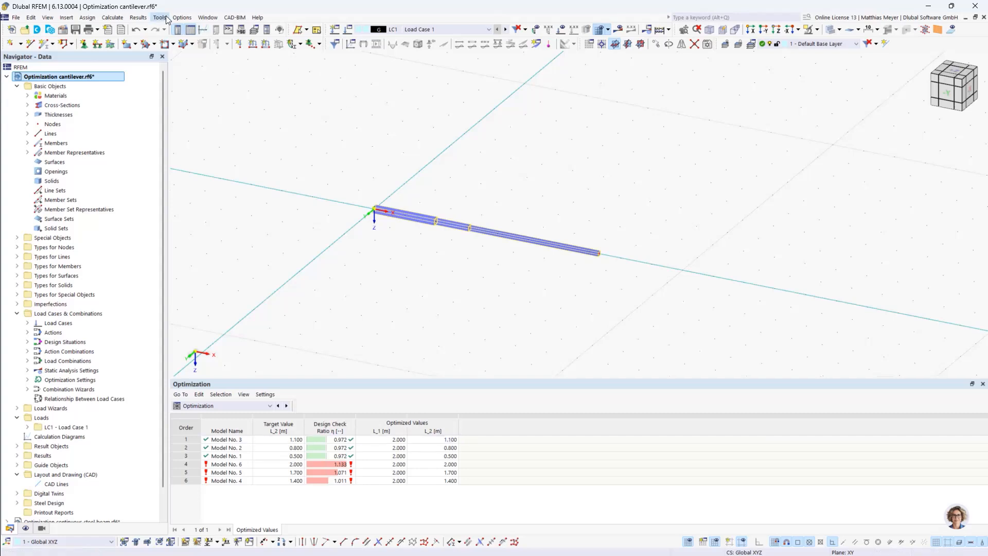
left_click(112, 17)
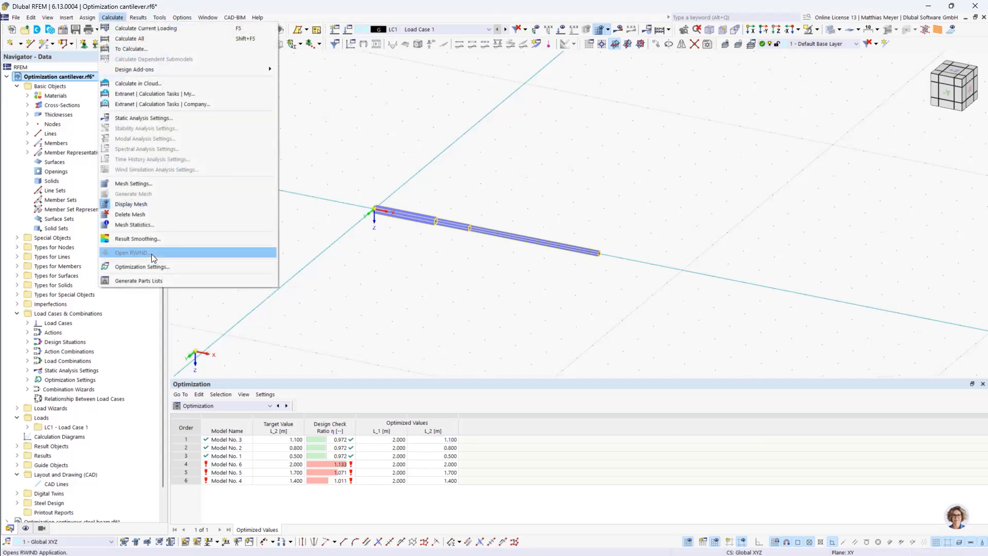
left_click(139, 259)
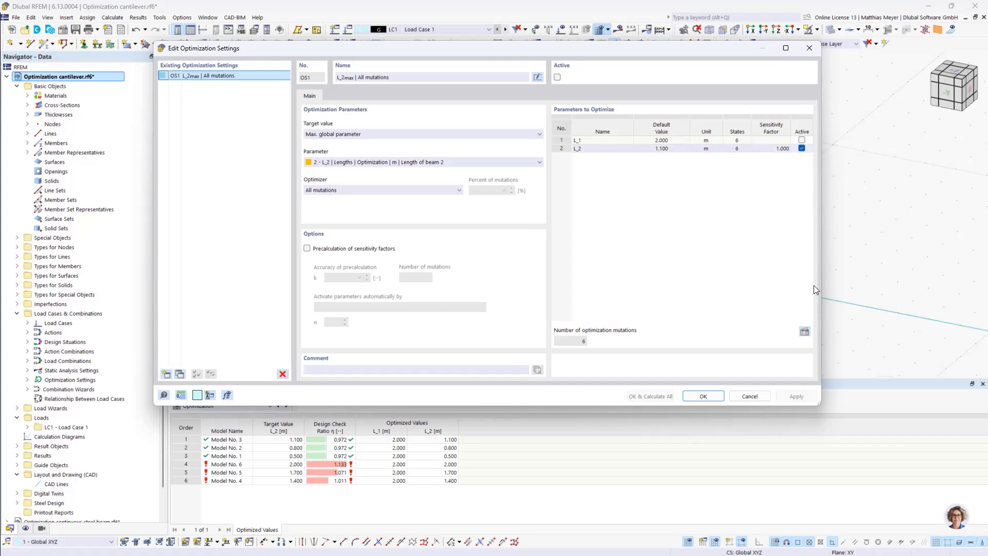
left_click(804, 331)
left_click(348, 149)
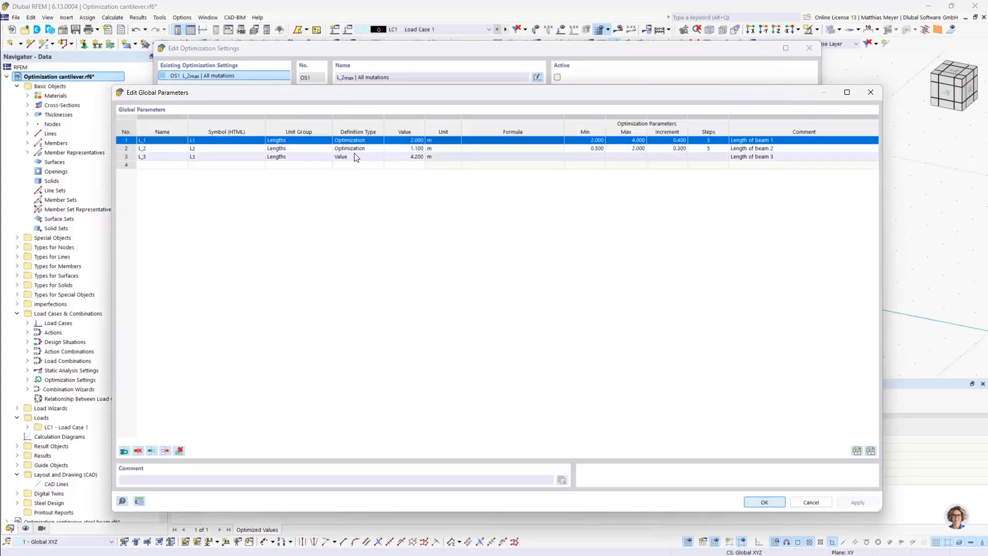
left_click(352, 149)
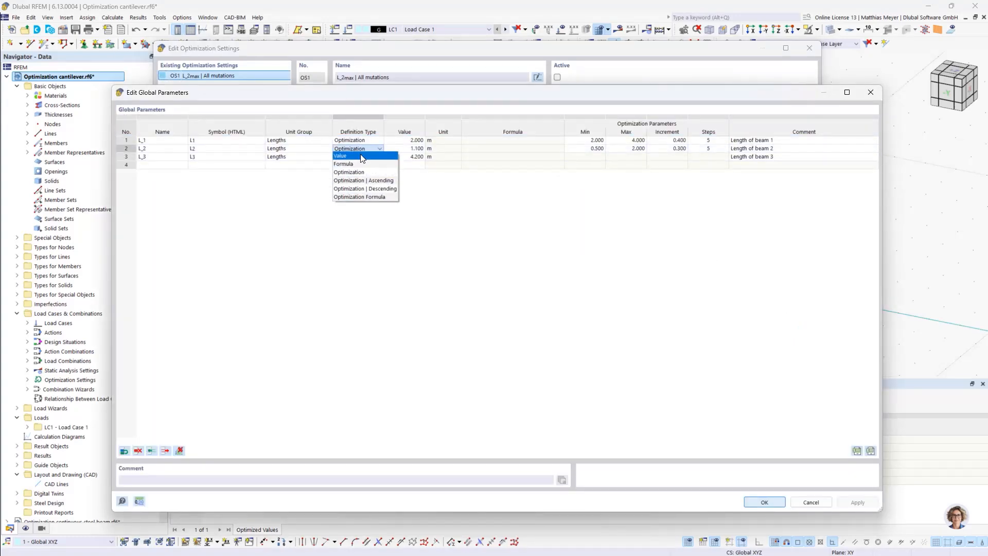
left_click(362, 156)
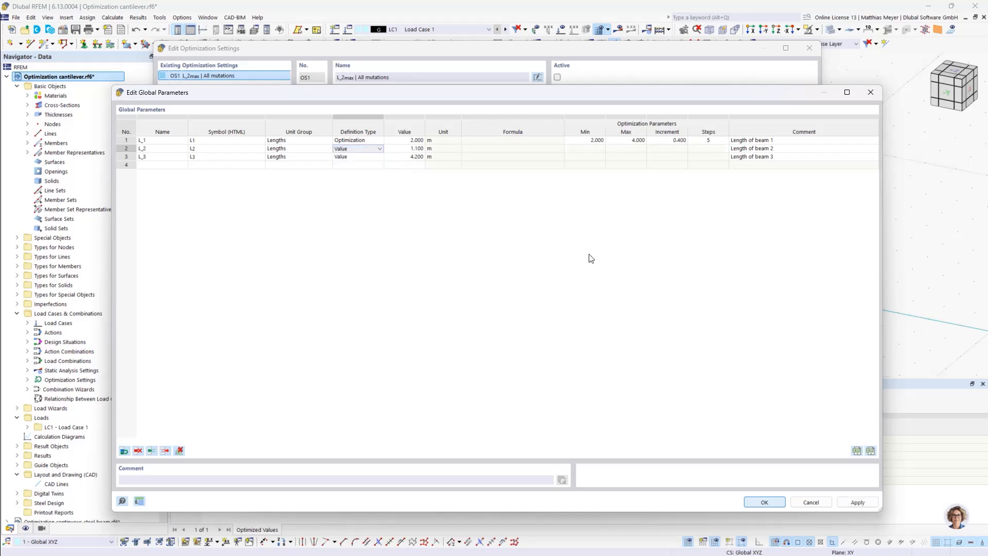
left_click(776, 501)
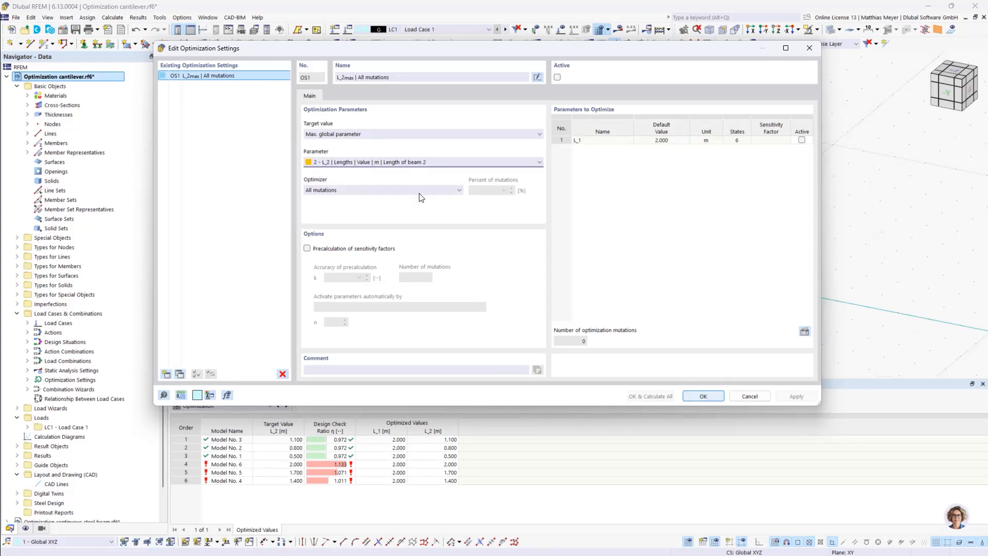
Set the parameter to maximize to L_1, the length of beam 1, and include L_1 in the parameters to optimize
left_click(384, 162)
left_click(384, 171)
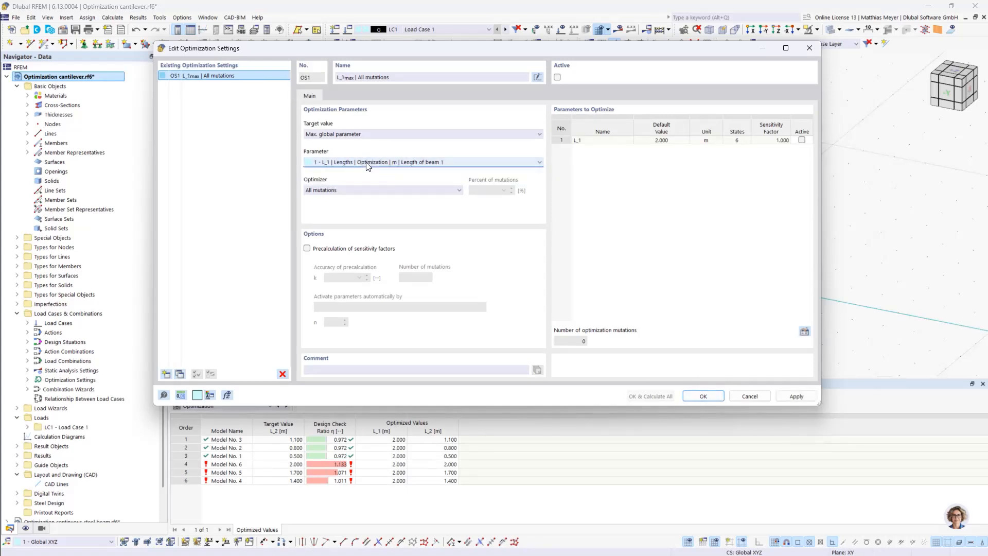
left_click(364, 163)
left_click(376, 163)
left_click(710, 398)
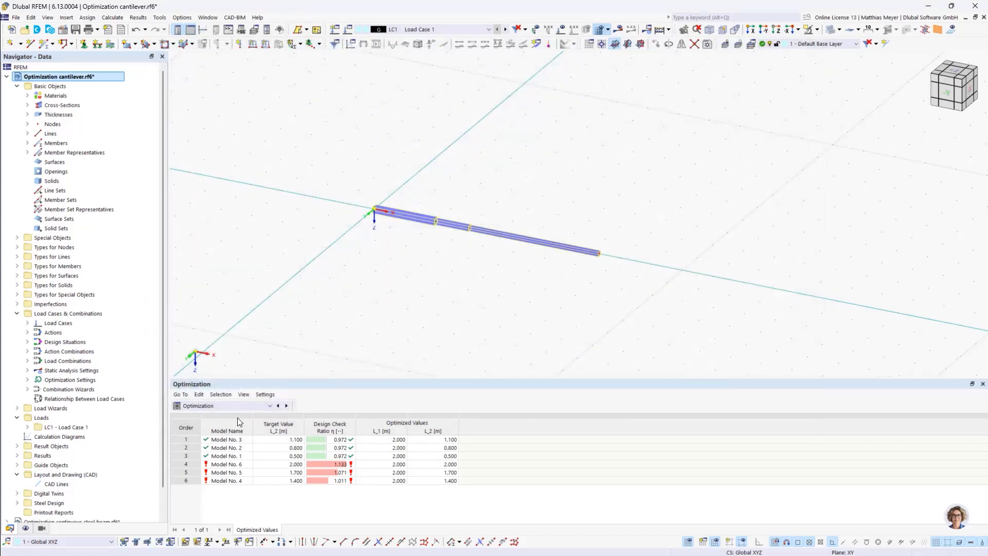
Restrict the Steel Design objects to design to member 1 only, excluding all member representatives
left_click(242, 406)
left_click(211, 479)
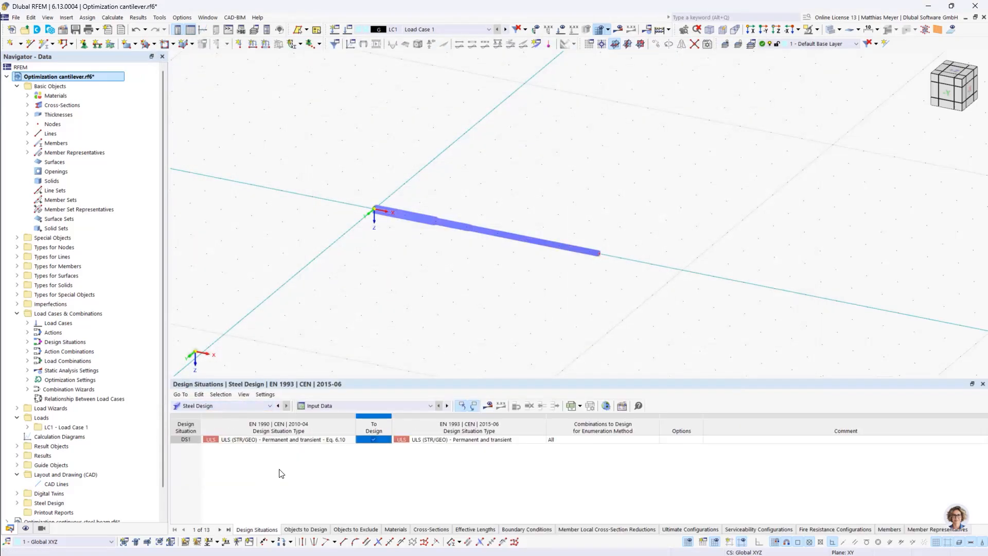
left_click(306, 530)
left_click(425, 448)
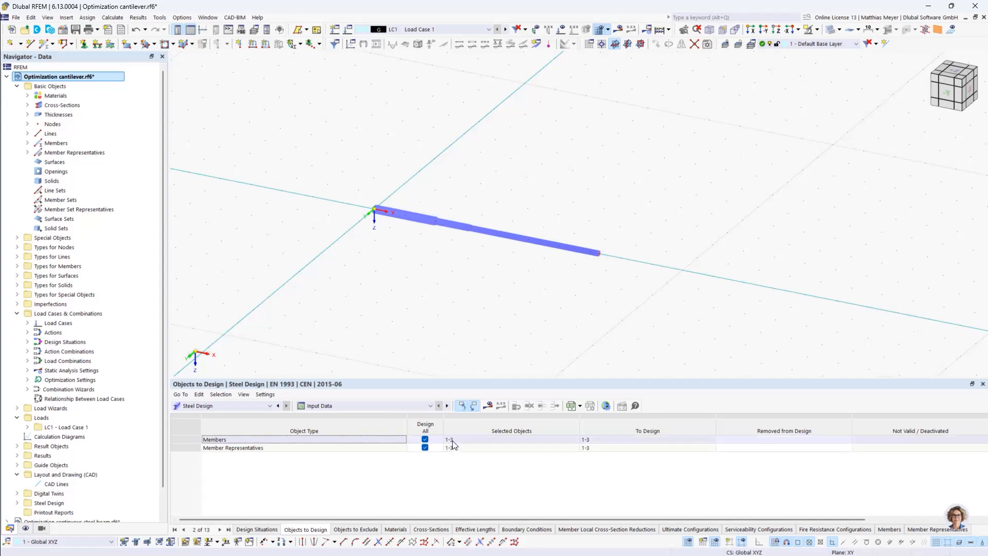
left_click(425, 440)
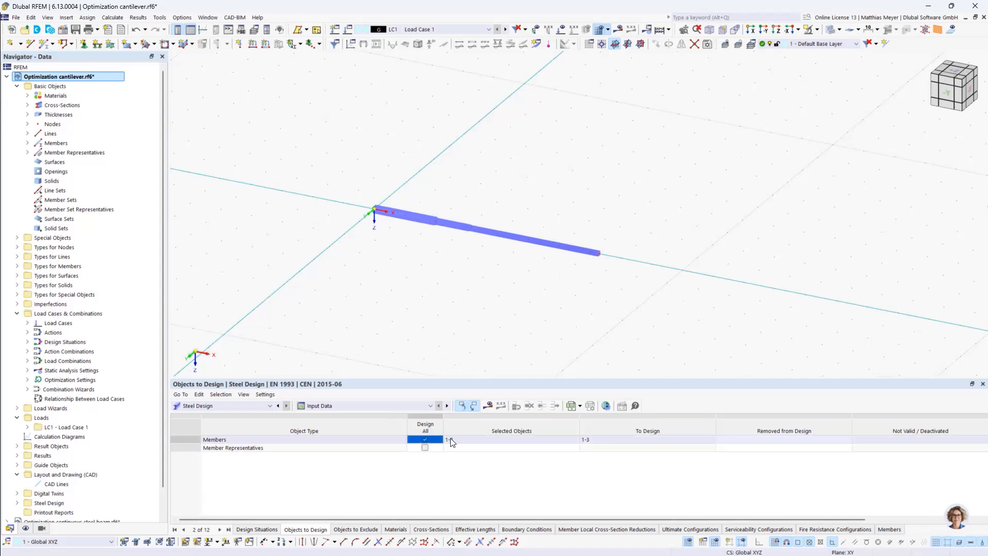
left_click(458, 441)
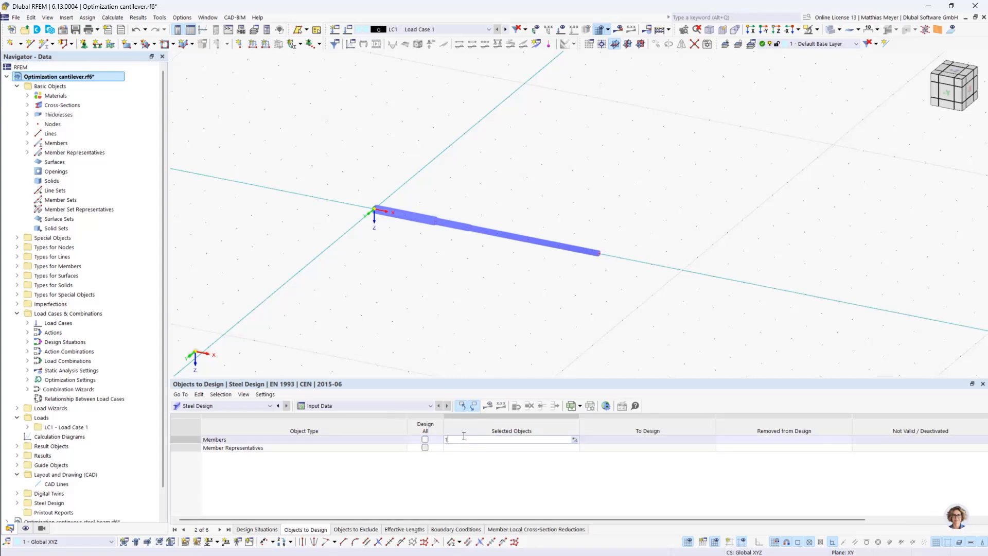
key("Return")
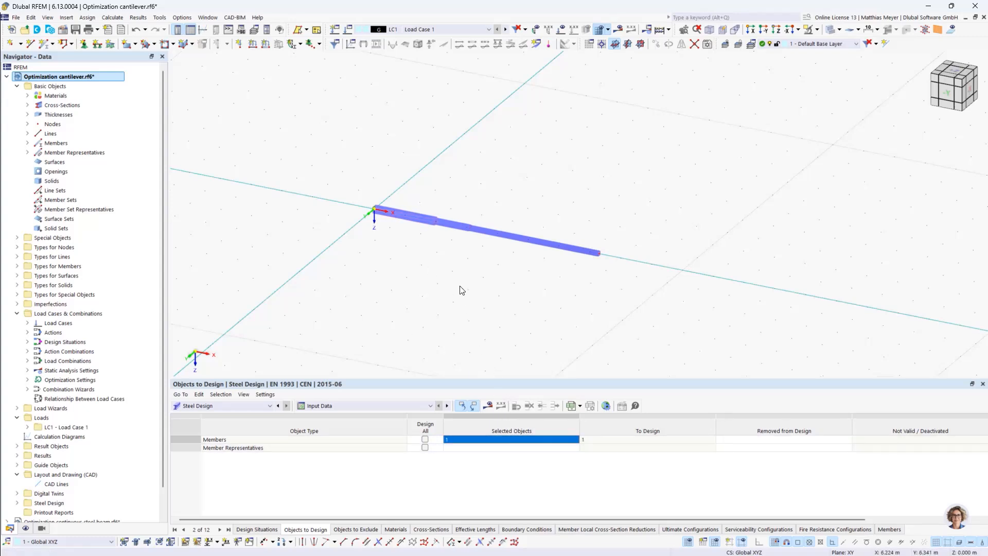
Activate optimization setting OS1 for L_1 and run the optimization calculation
left_click(182, 18)
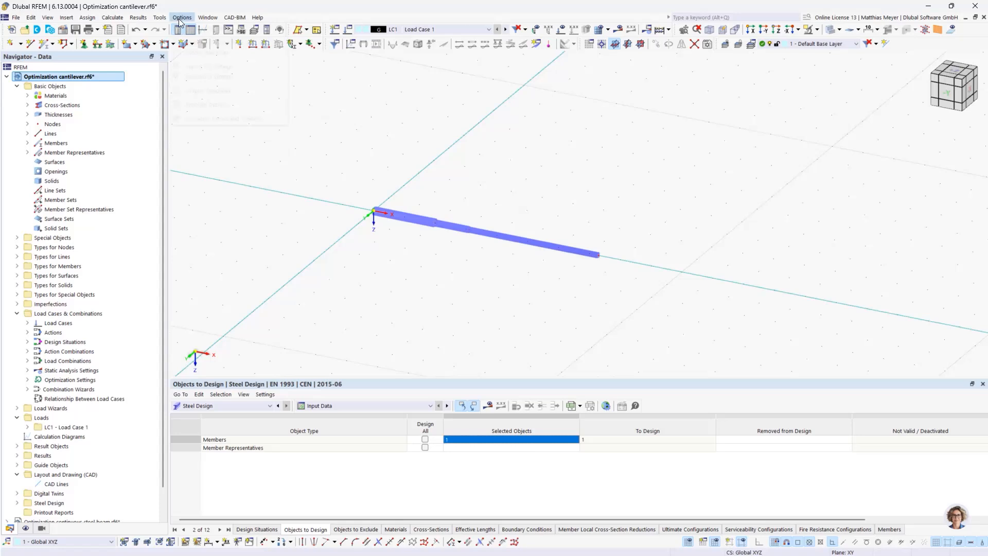
mouse_move(112, 17)
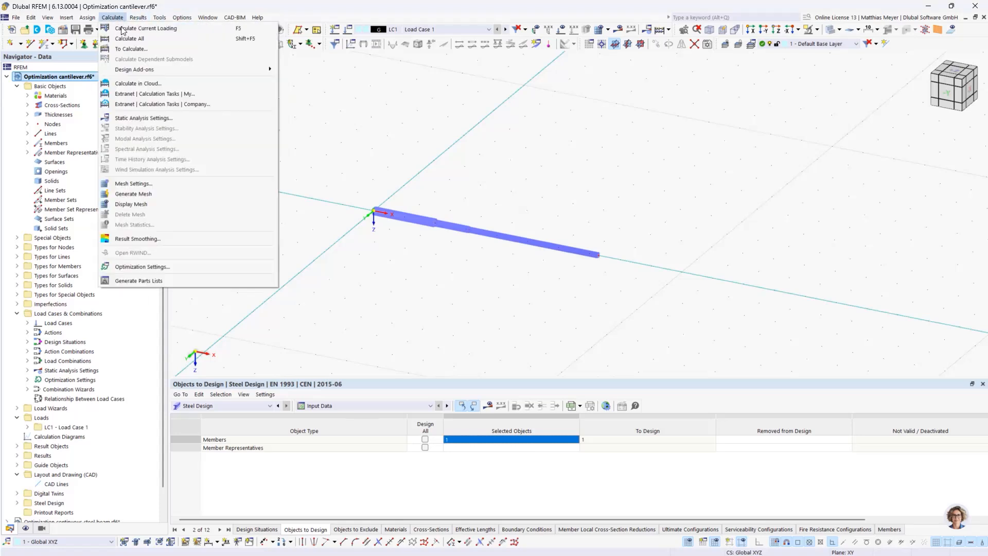
left_click(153, 267)
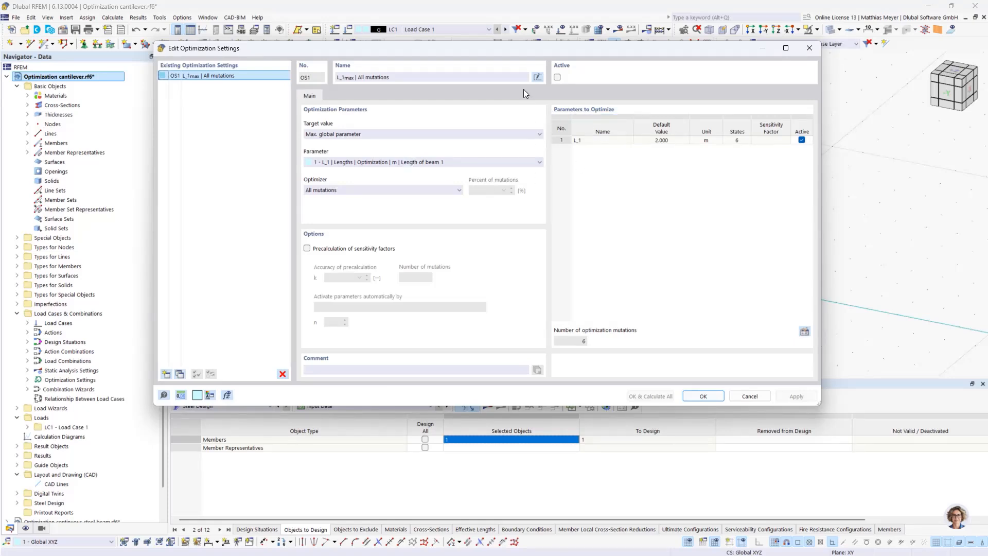
left_click(557, 78)
left_click(660, 393)
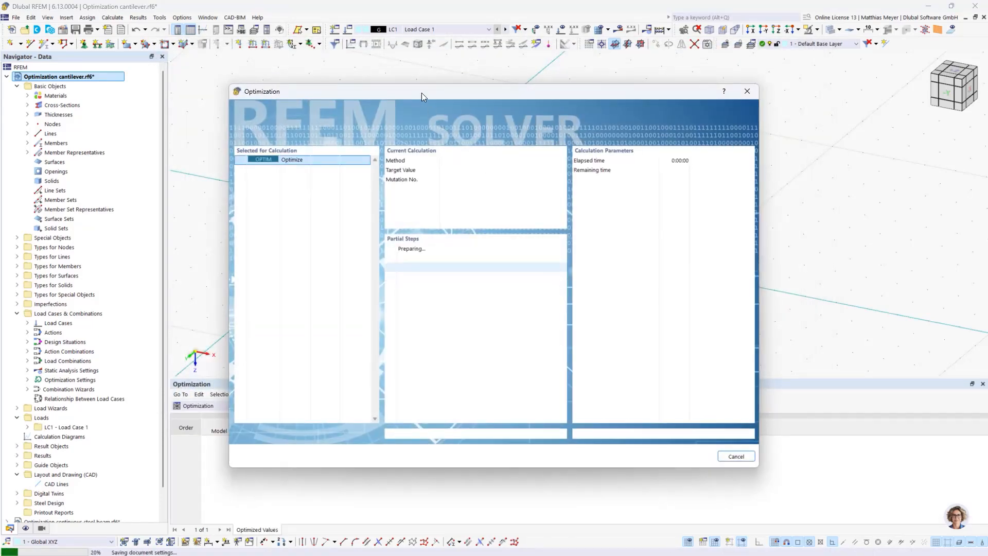
Keep the results table uncovered during the L_1 optimization and cancel the calculation during the fifth of six mutations
left_click_drag(422, 92, 534, 90)
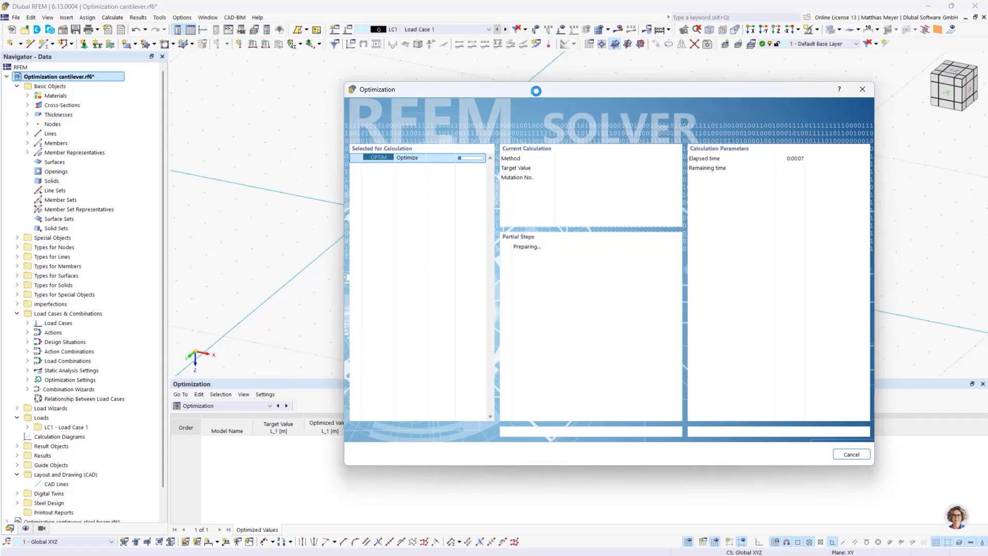
left_click_drag(536, 91, 672, 52)
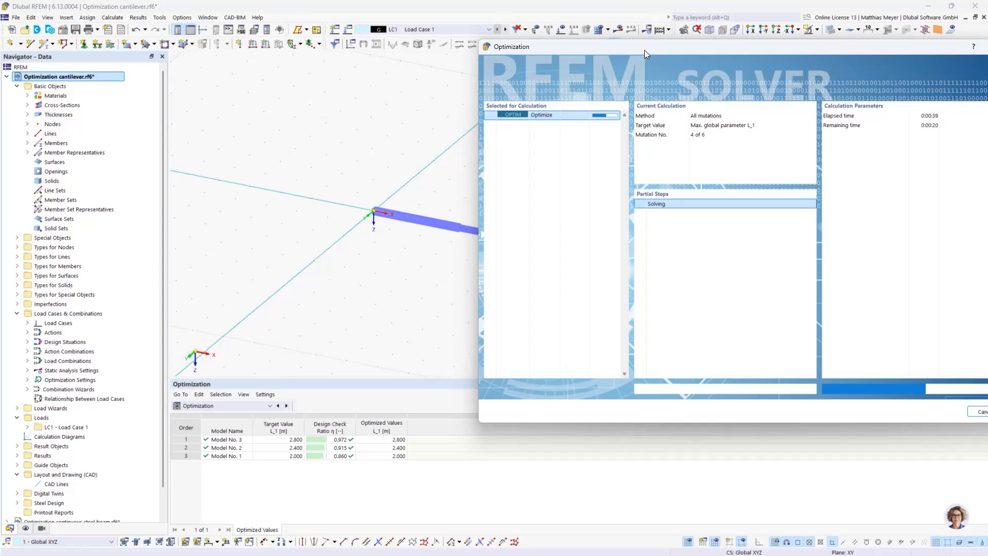
left_click_drag(640, 48, 586, 38)
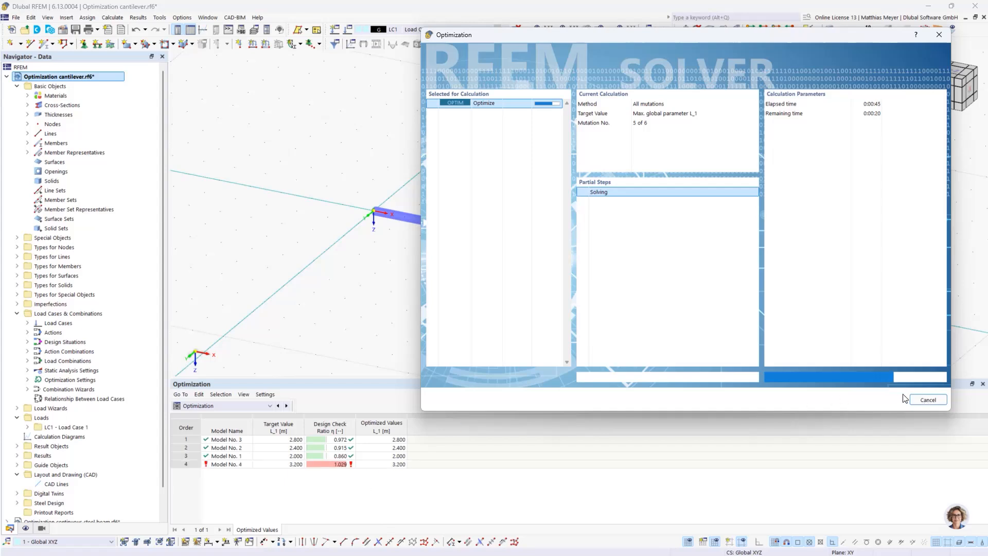
left_click(928, 400)
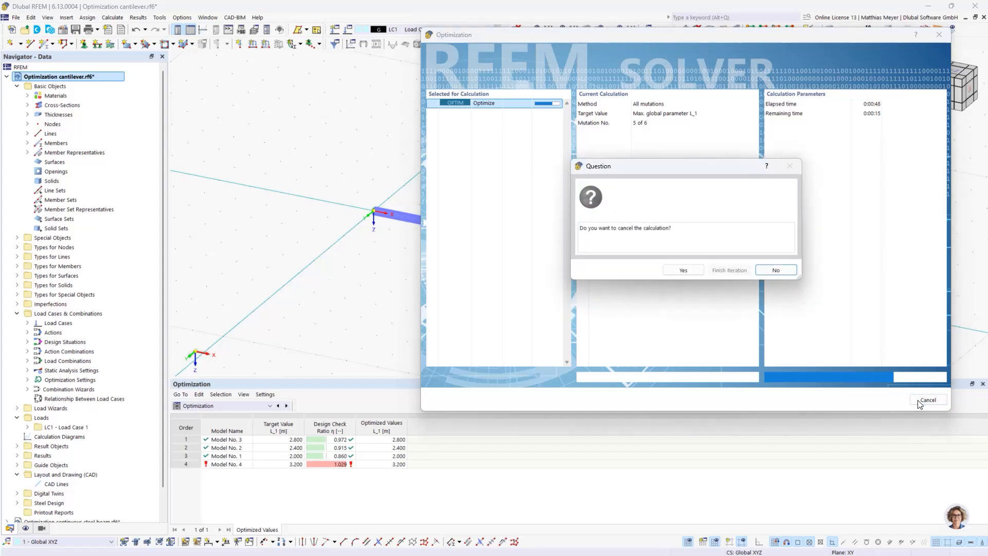
left_click(688, 272)
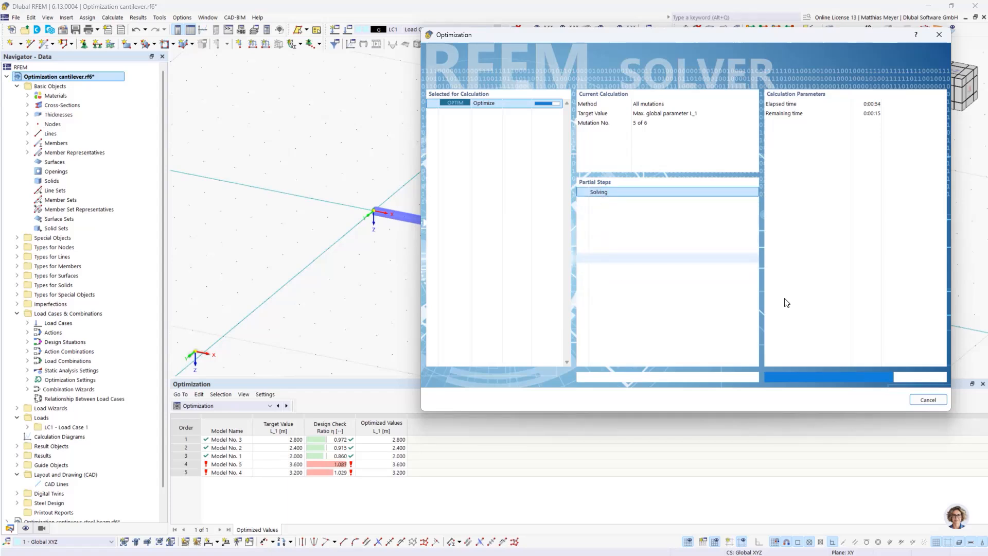
key("Escape")
left_click(582, 328)
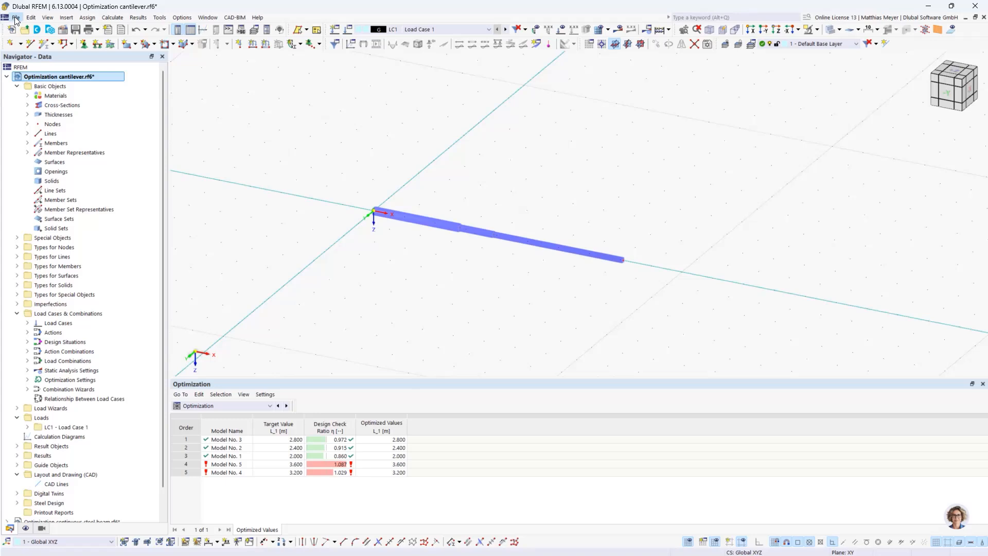
Add a linear dimension of the cantilever's total length, offset to the global axes by about 7.7 m in X and 3.5 m in Y
left_click(67, 17)
mouse_move(102, 154)
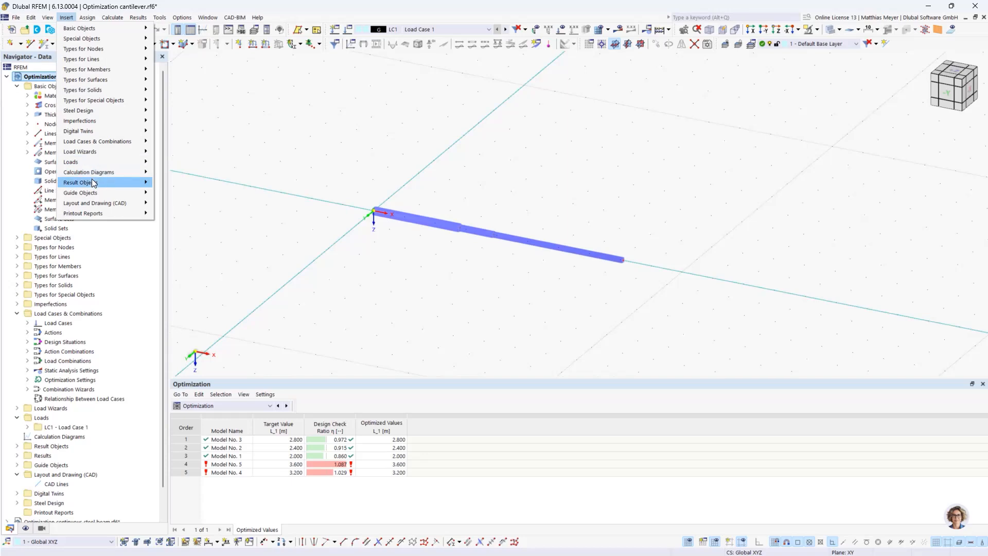
mouse_move(100, 194)
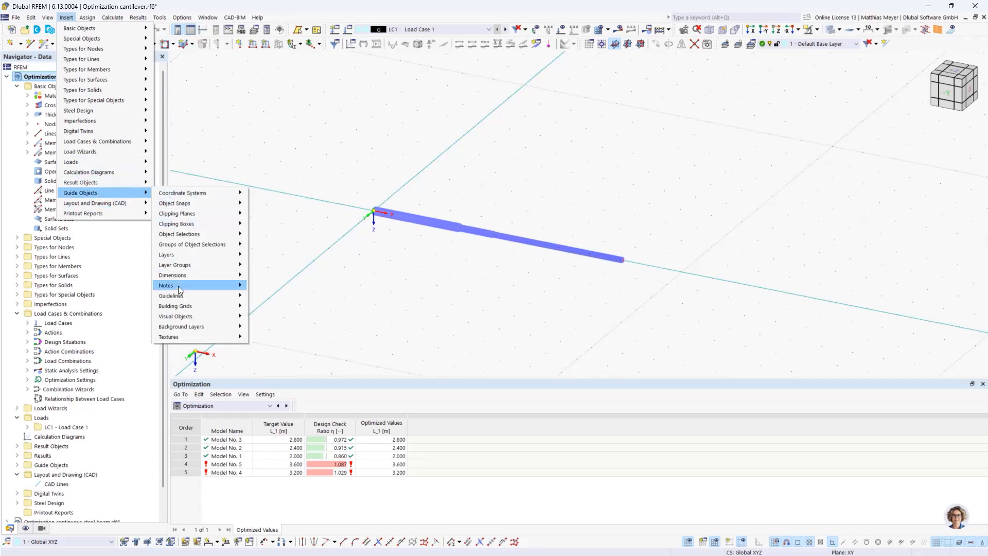
mouse_move(209, 275)
mouse_move(265, 276)
left_click(329, 275)
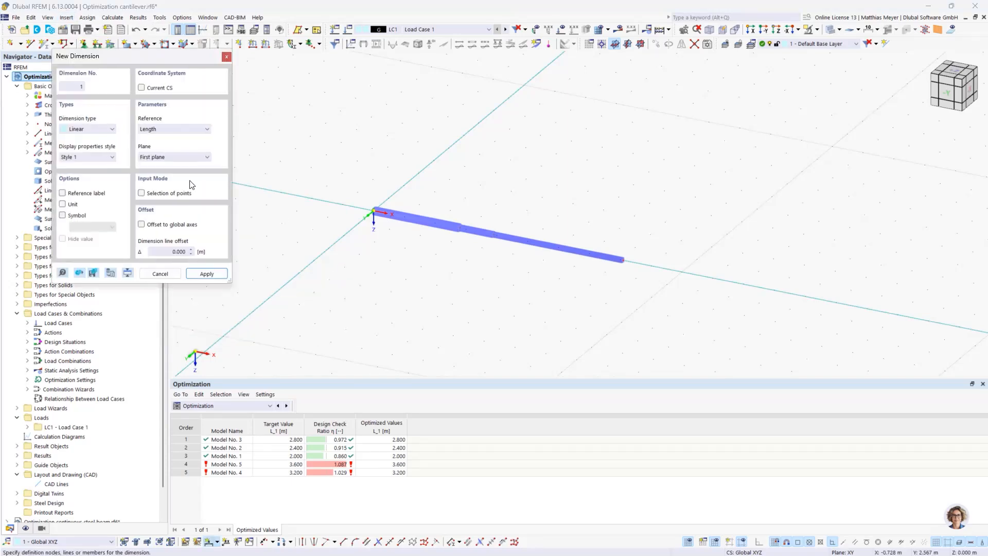
left_click(142, 224)
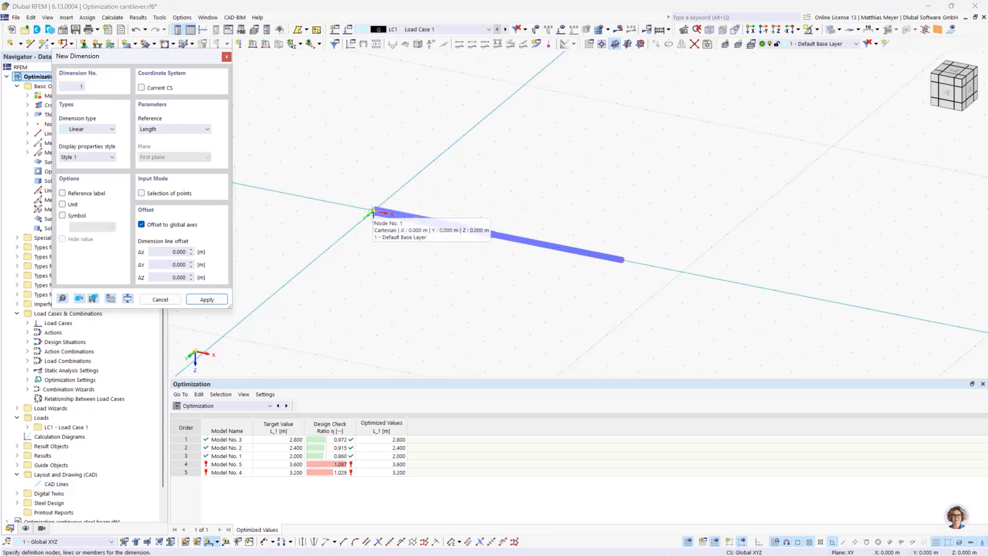
left_click(372, 211)
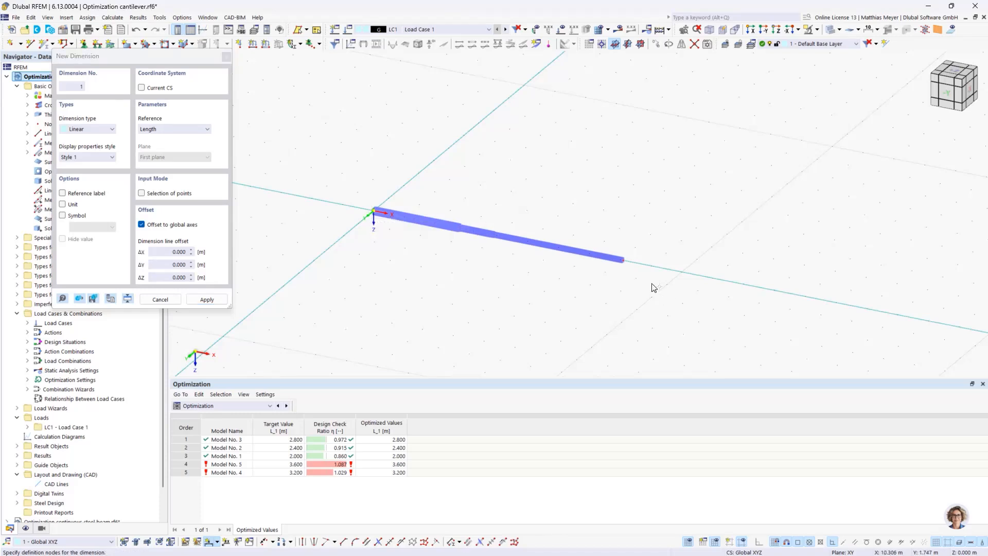
left_click(561, 306)
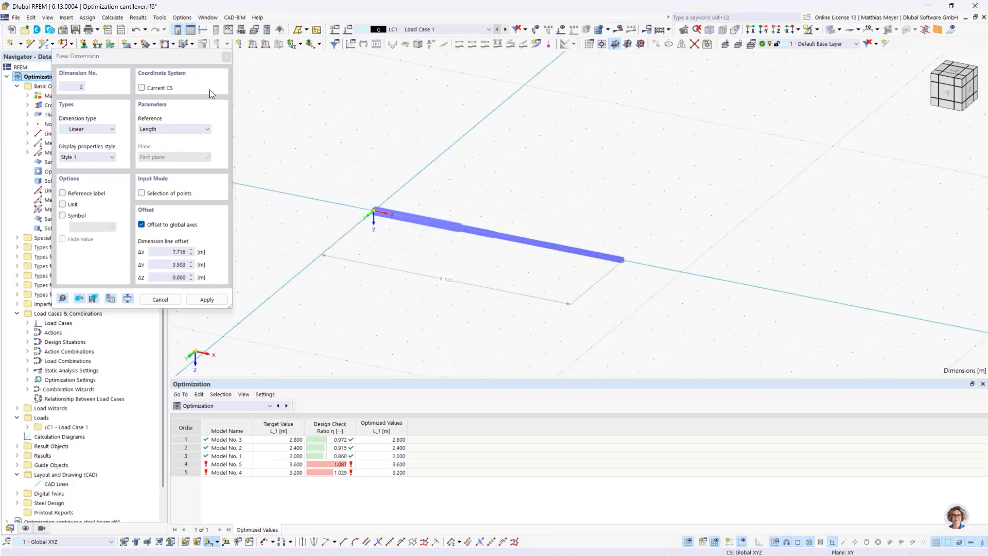
left_click(160, 300)
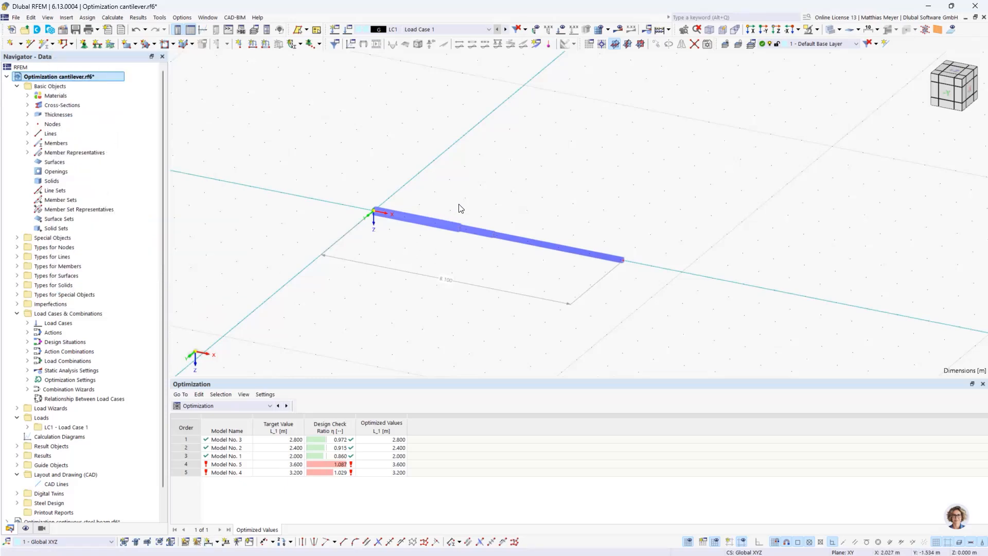
Include all members in the Steel Design objects to design and calculate the design check ratios for the whole cantilever
scroll(96, 193, "down", 1)
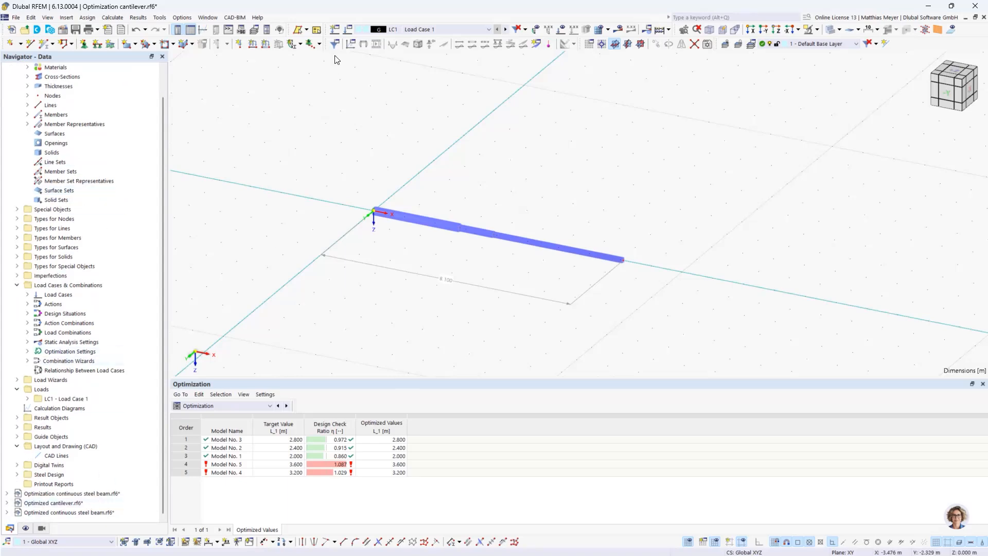
left_click(241, 406)
left_click(227, 464)
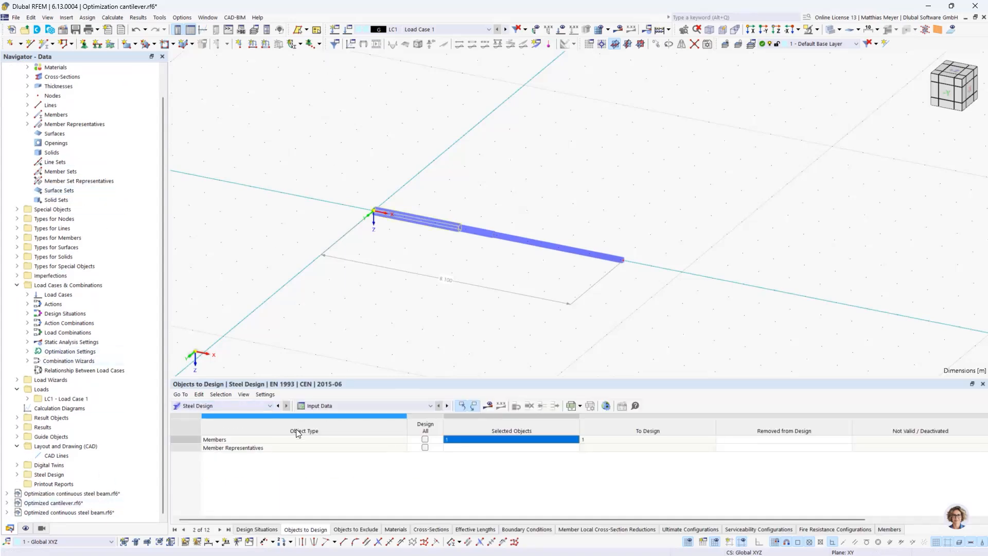
left_click(488, 406)
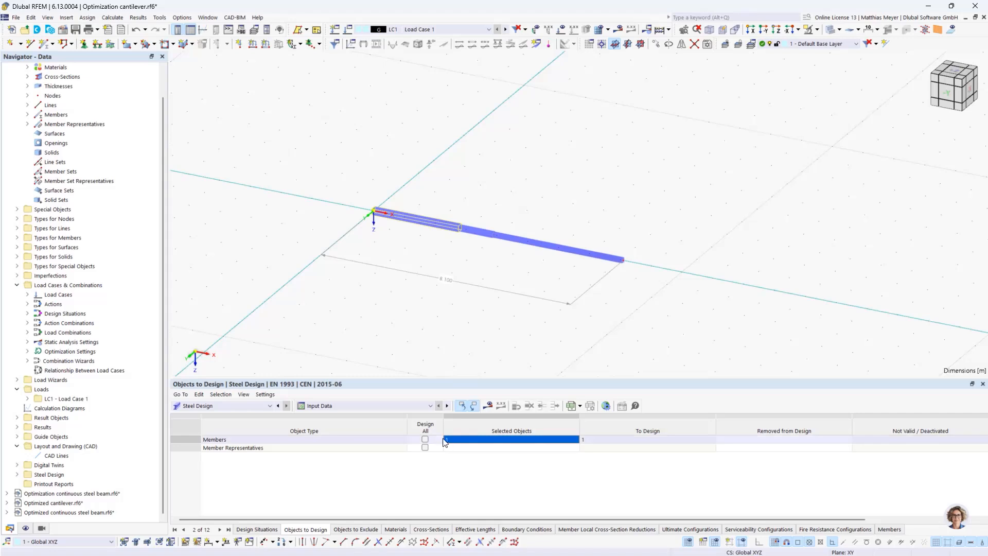
left_click(486, 406)
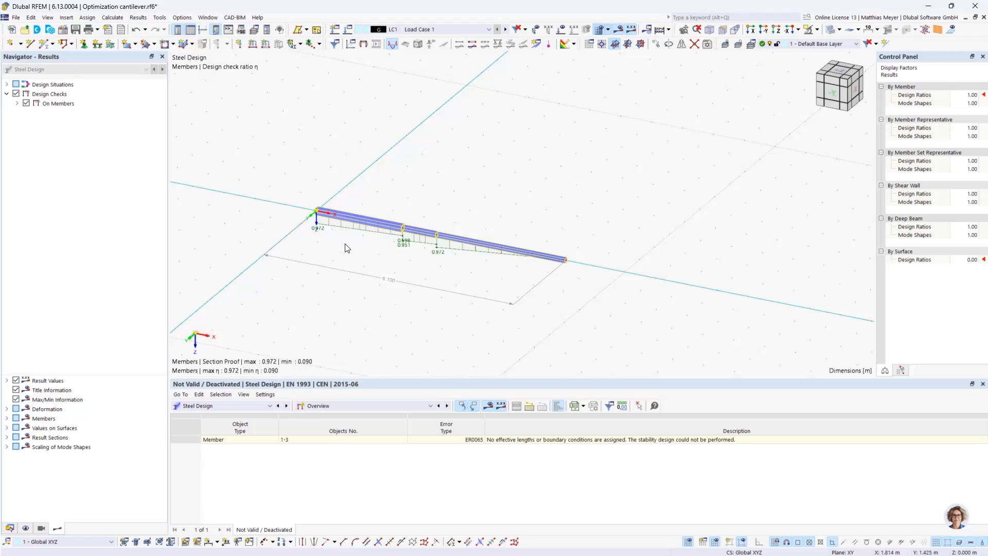
Switch to the model Optimized cantilever.rf6 and review its optimization settings OS1 for L_1, closing them without changes
left_click(11, 529)
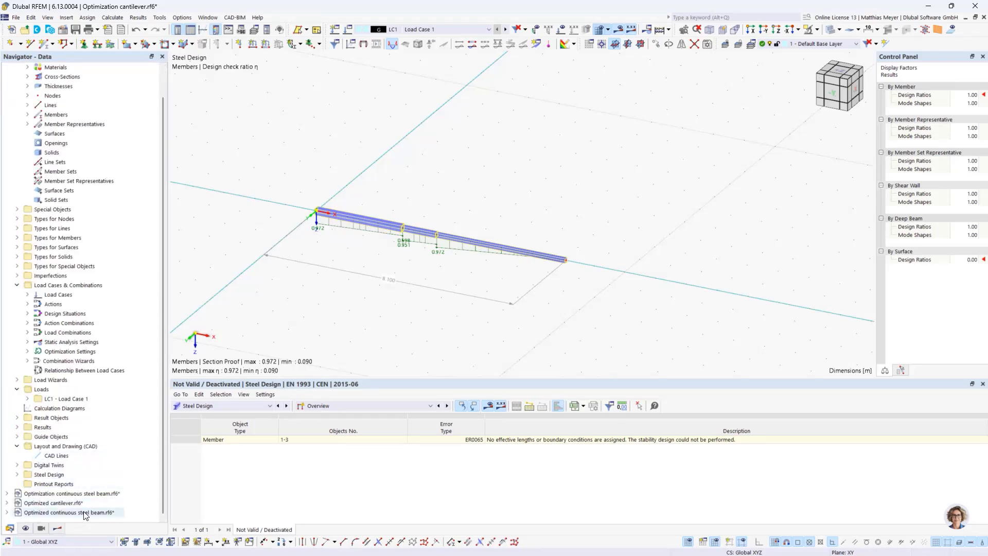
left_click(68, 503)
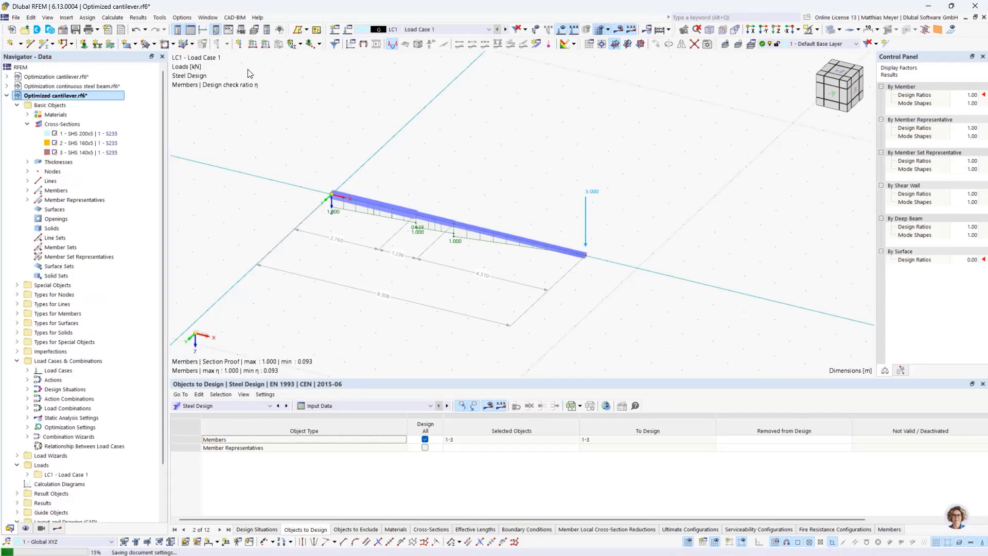
left_click(117, 19)
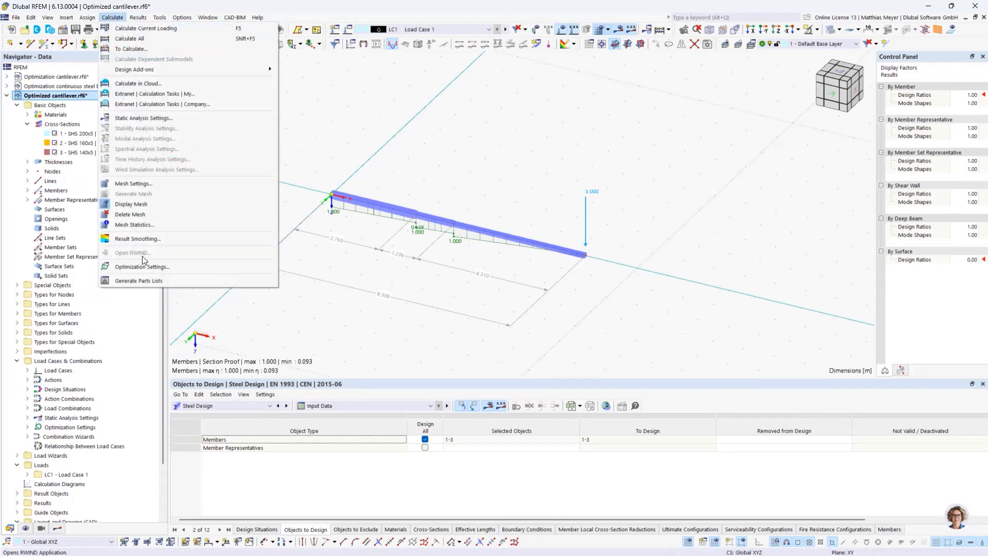
left_click(146, 262)
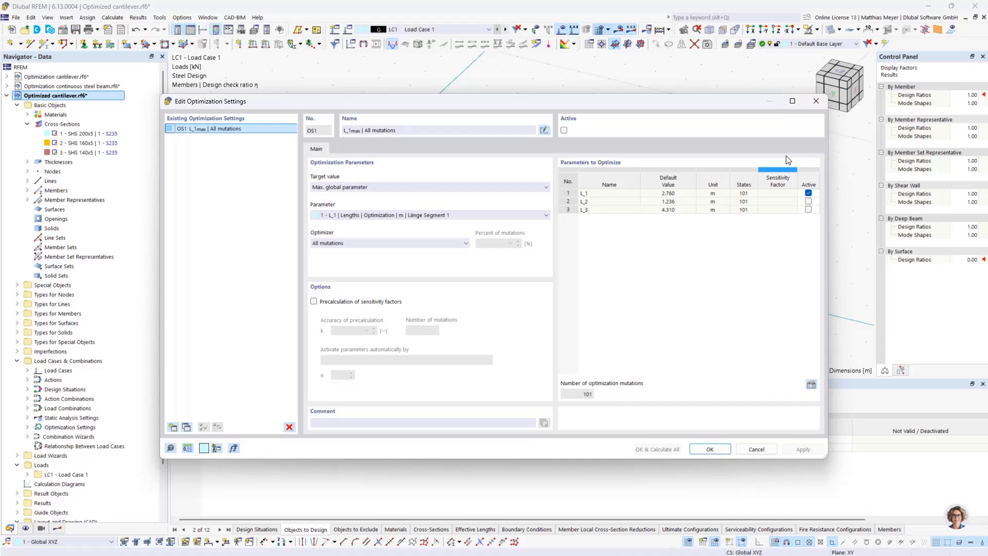
left_click(817, 101)
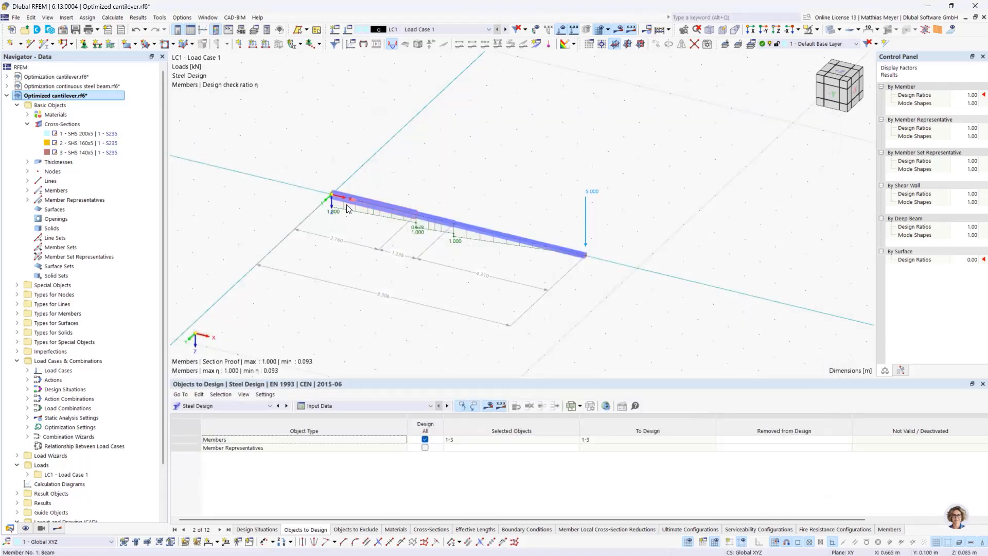